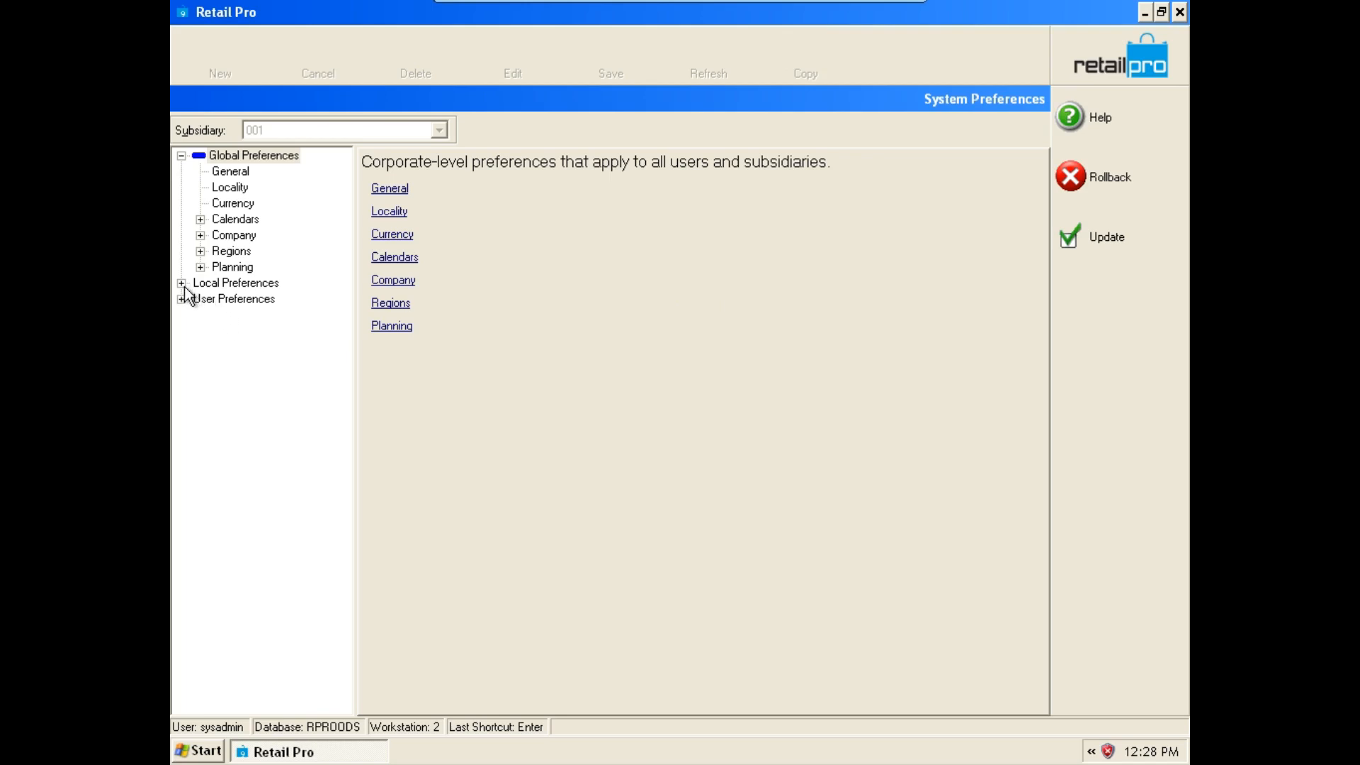
Open the Sales Target settings for employees in the local preferences.
left_click(181, 283)
left_click(201, 347)
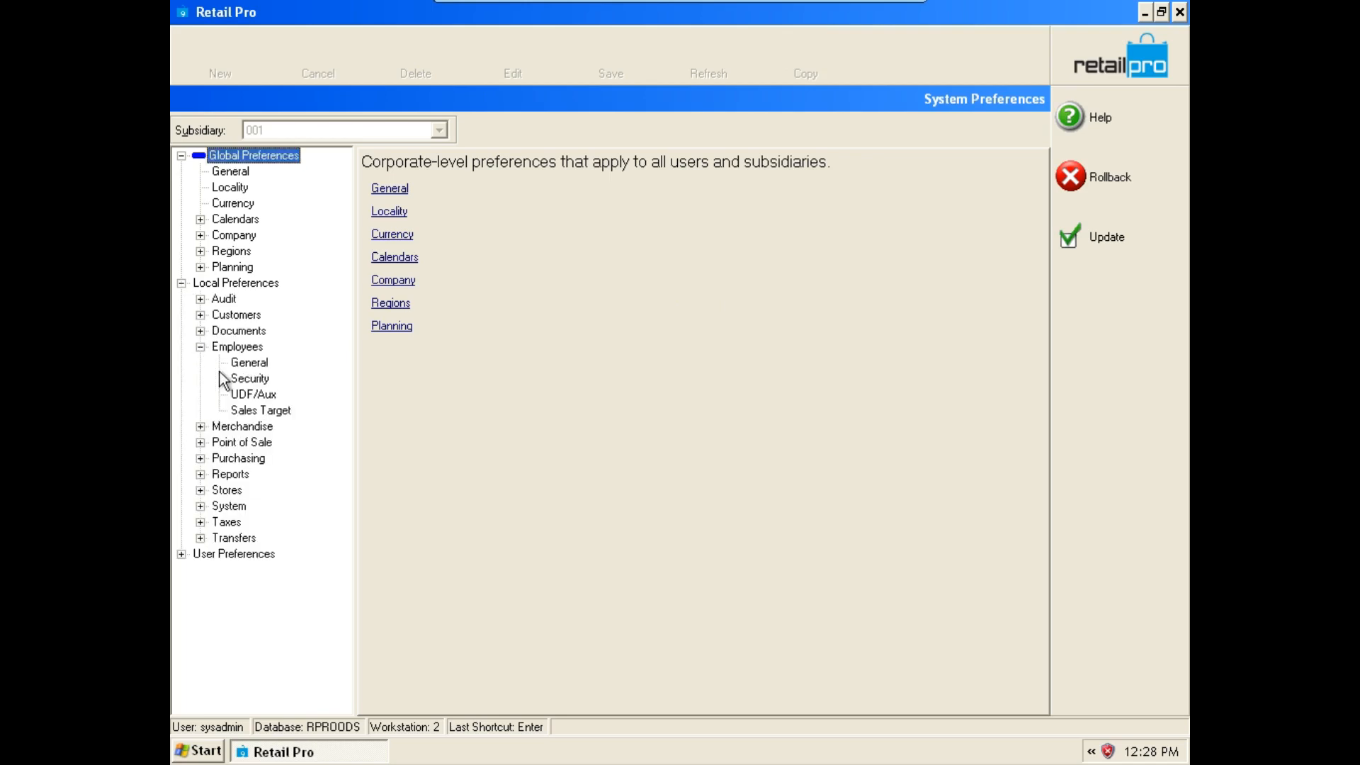
left_click(253, 415)
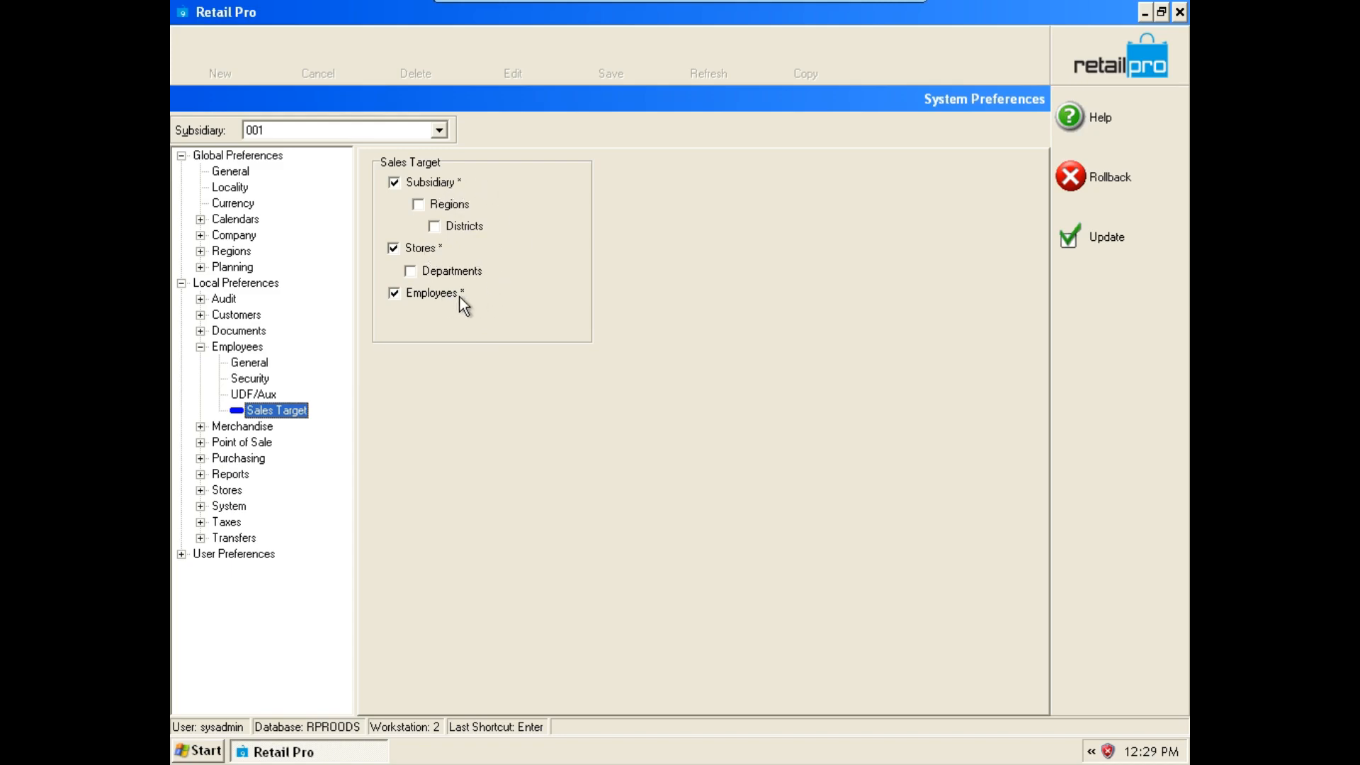
Try out the optional Regions, Districts and Departments sales target levels, switching each one on and back off.
left_click(441, 271)
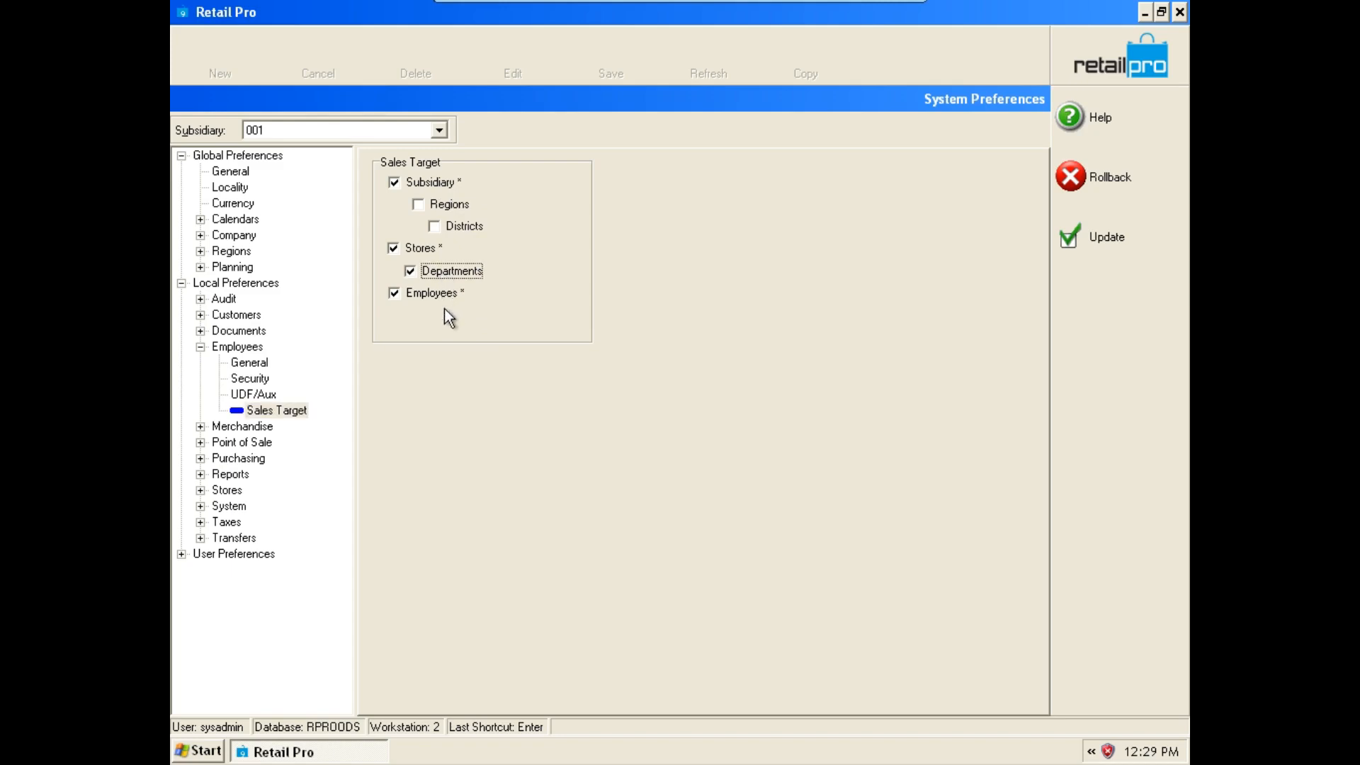
left_click(441, 276)
left_click(437, 205)
left_click(437, 227)
left_click(434, 272)
left_click(447, 227)
left_click(433, 207)
left_click(426, 269)
Update the system preferences and open Sales Targets in employee management.
left_click(1123, 245)
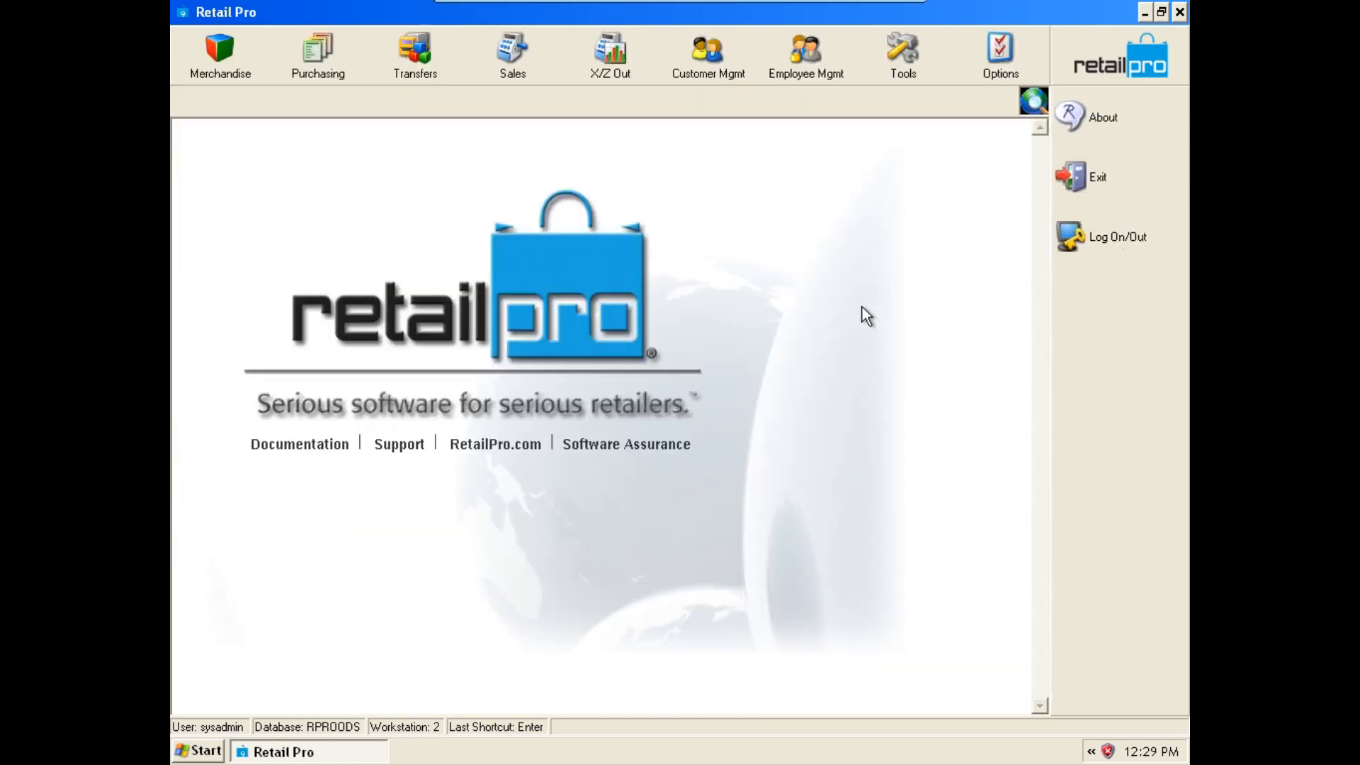
left_click(799, 75)
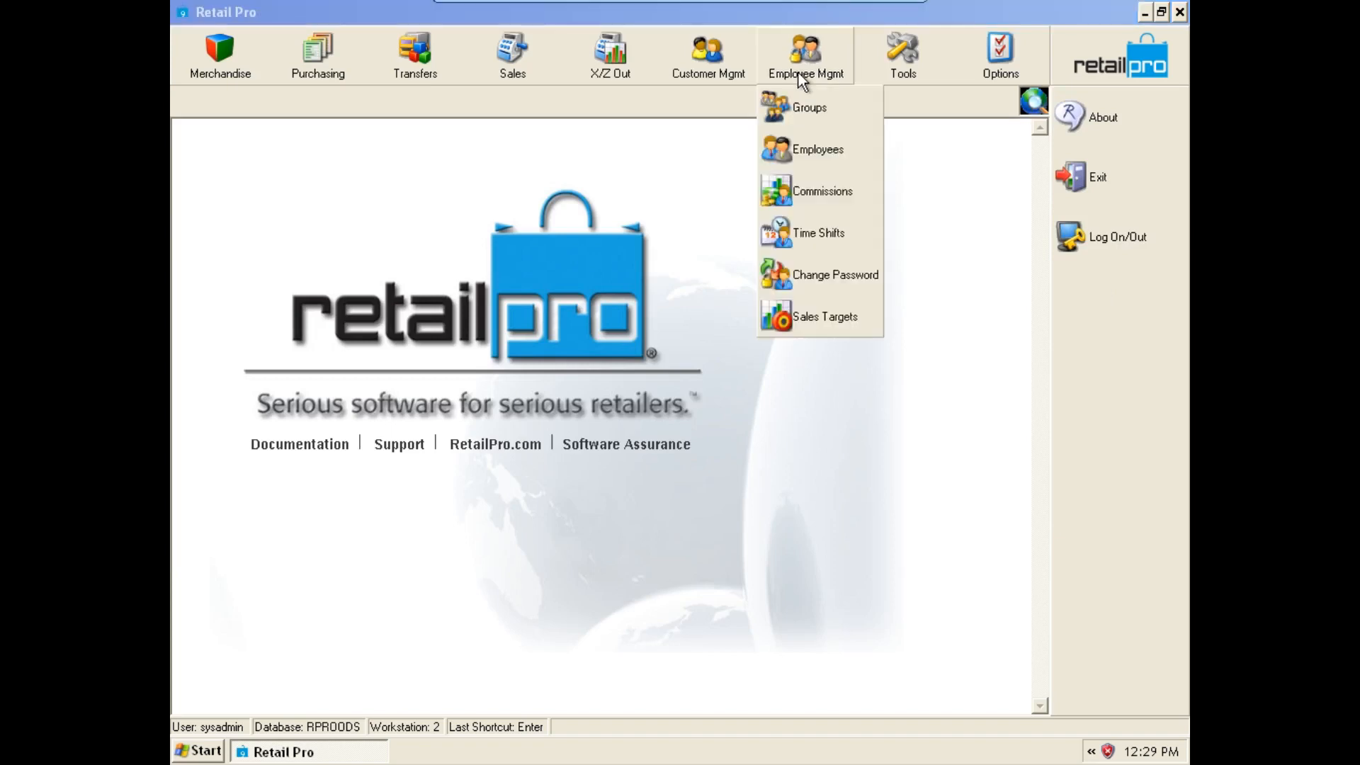
left_click(814, 315)
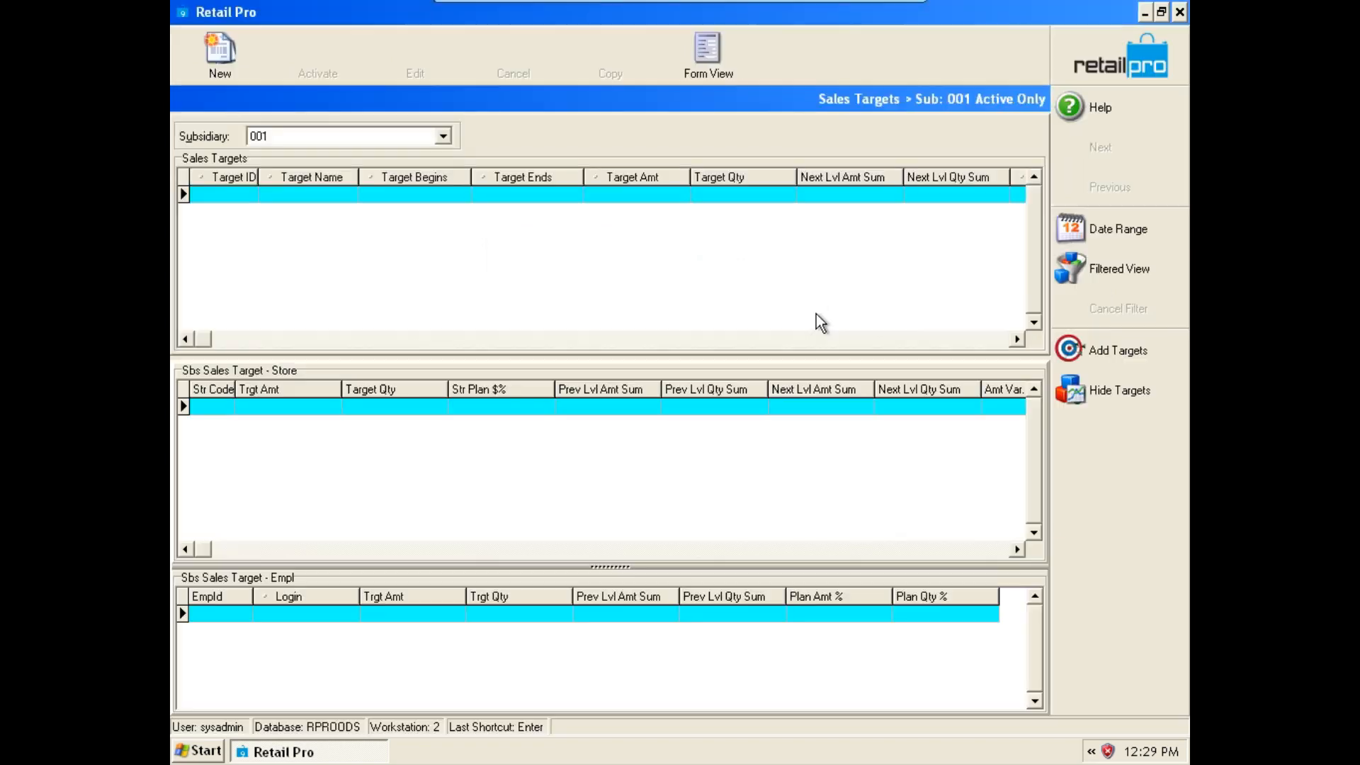
Create a new sales target named Big Holiday Sale that begins on 8/27/2011 and ends on 8/28/2011.
left_click(231, 69)
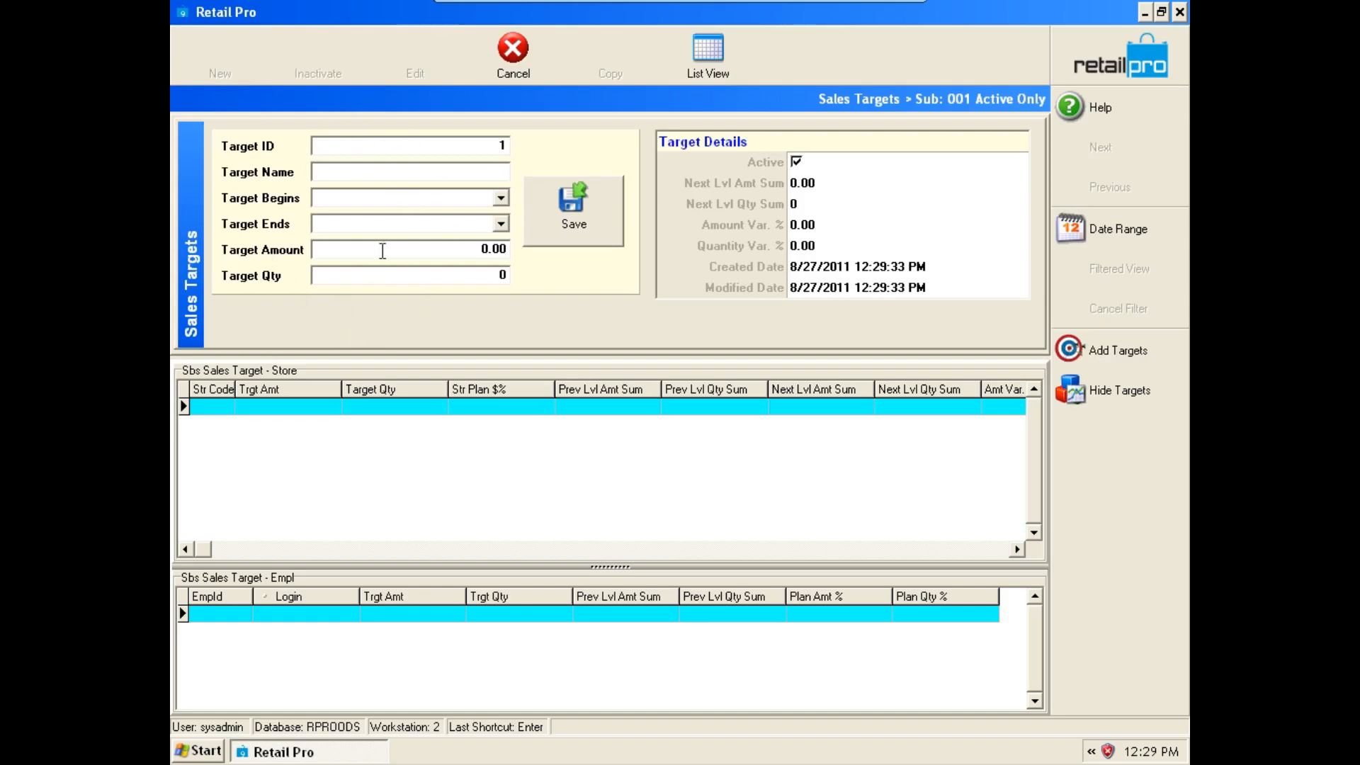
left_click(383, 171)
type("Big Holiday Sale")
left_click(502, 198)
left_click(474, 306)
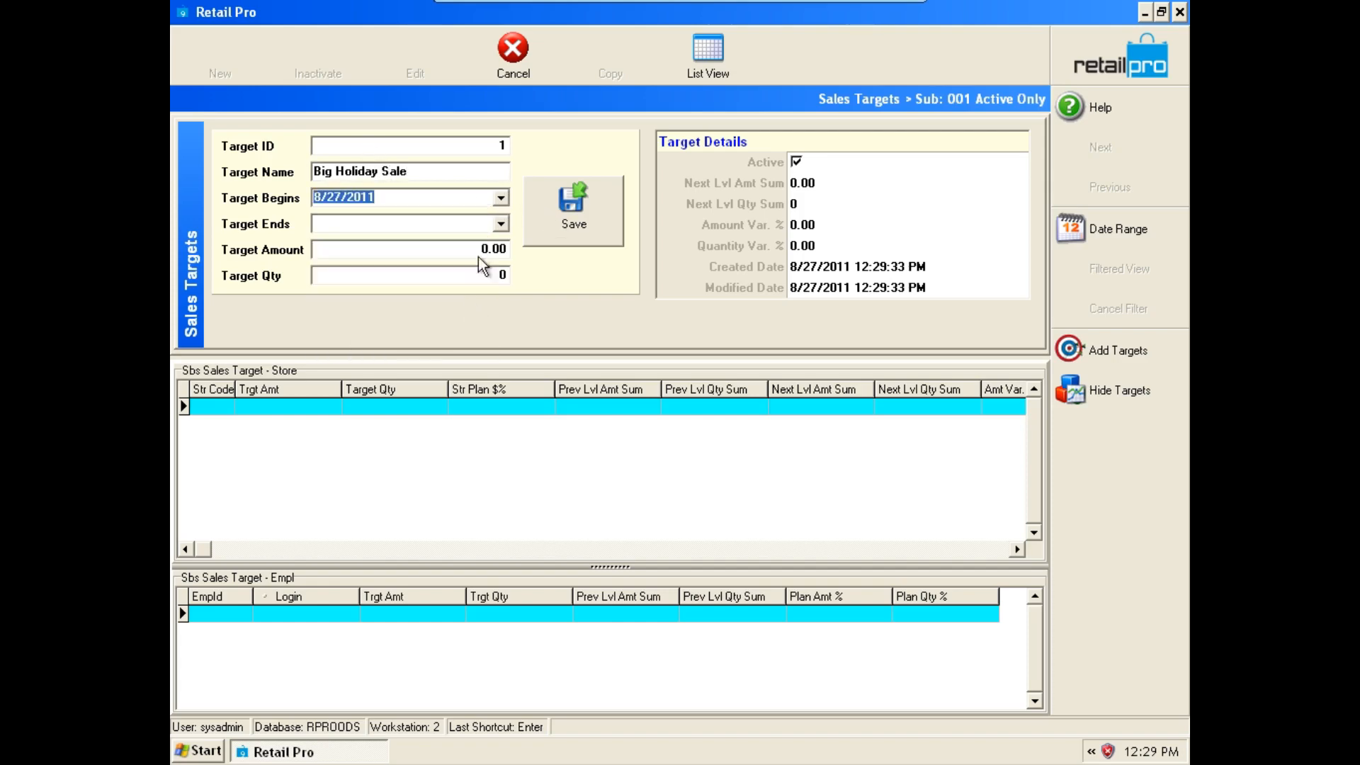
left_click(502, 226)
left_click(330, 346)
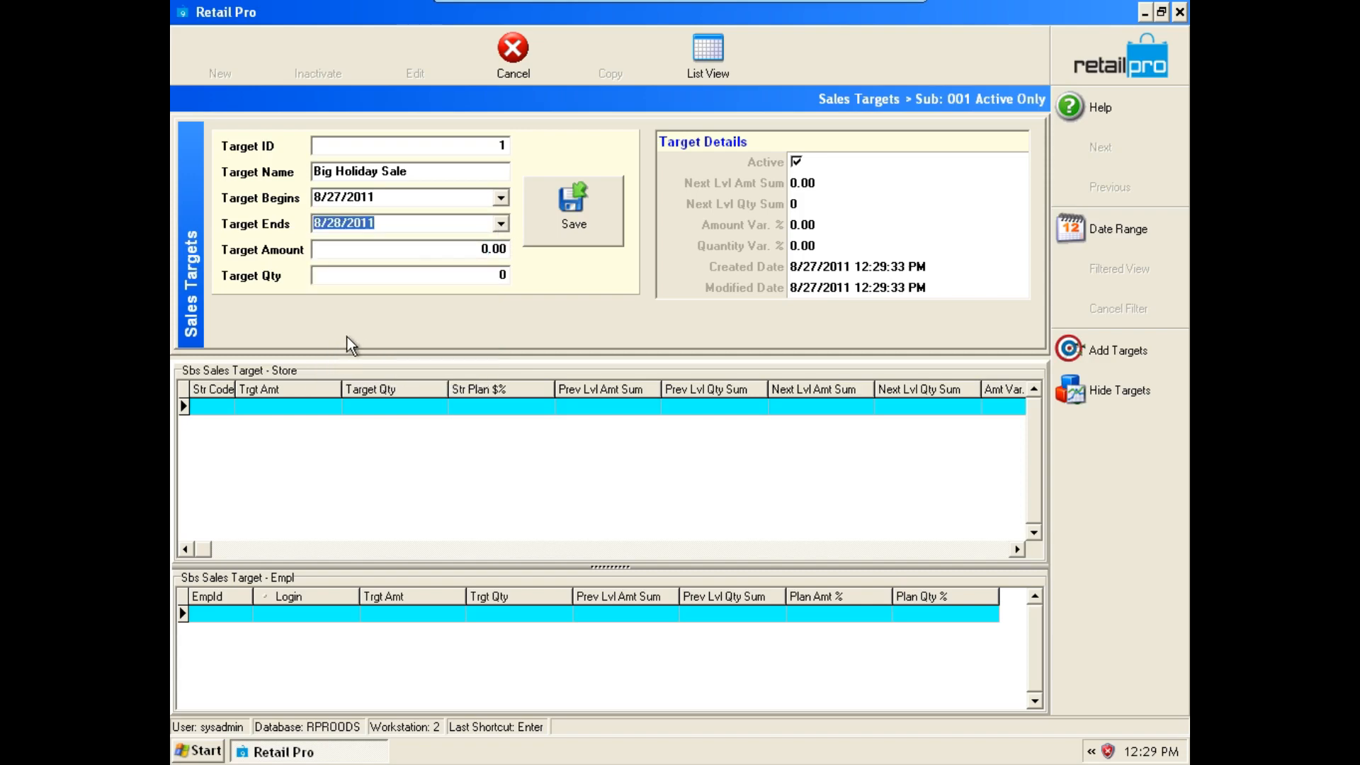
Set the target amount to 100,000 and save the sales target.
key("Tab")
type("100")
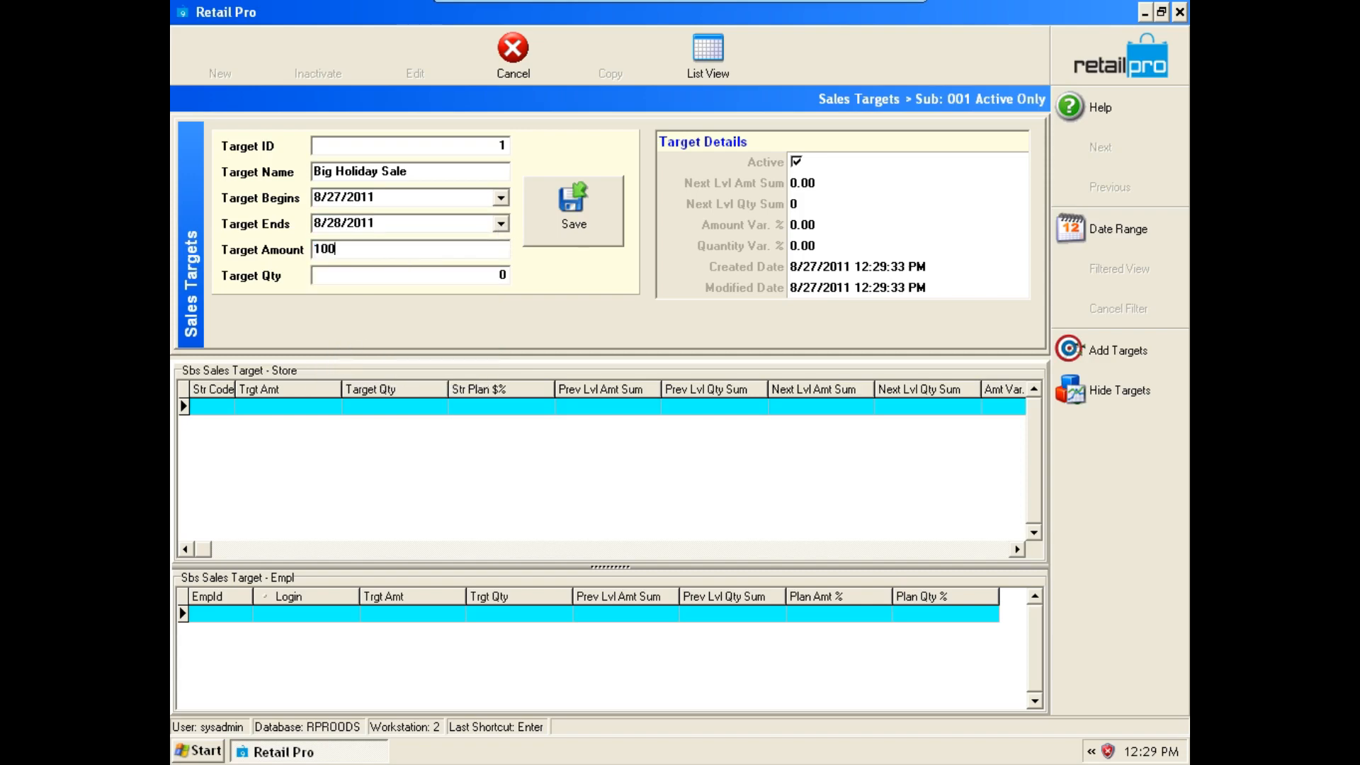
type("000")
key("Tab")
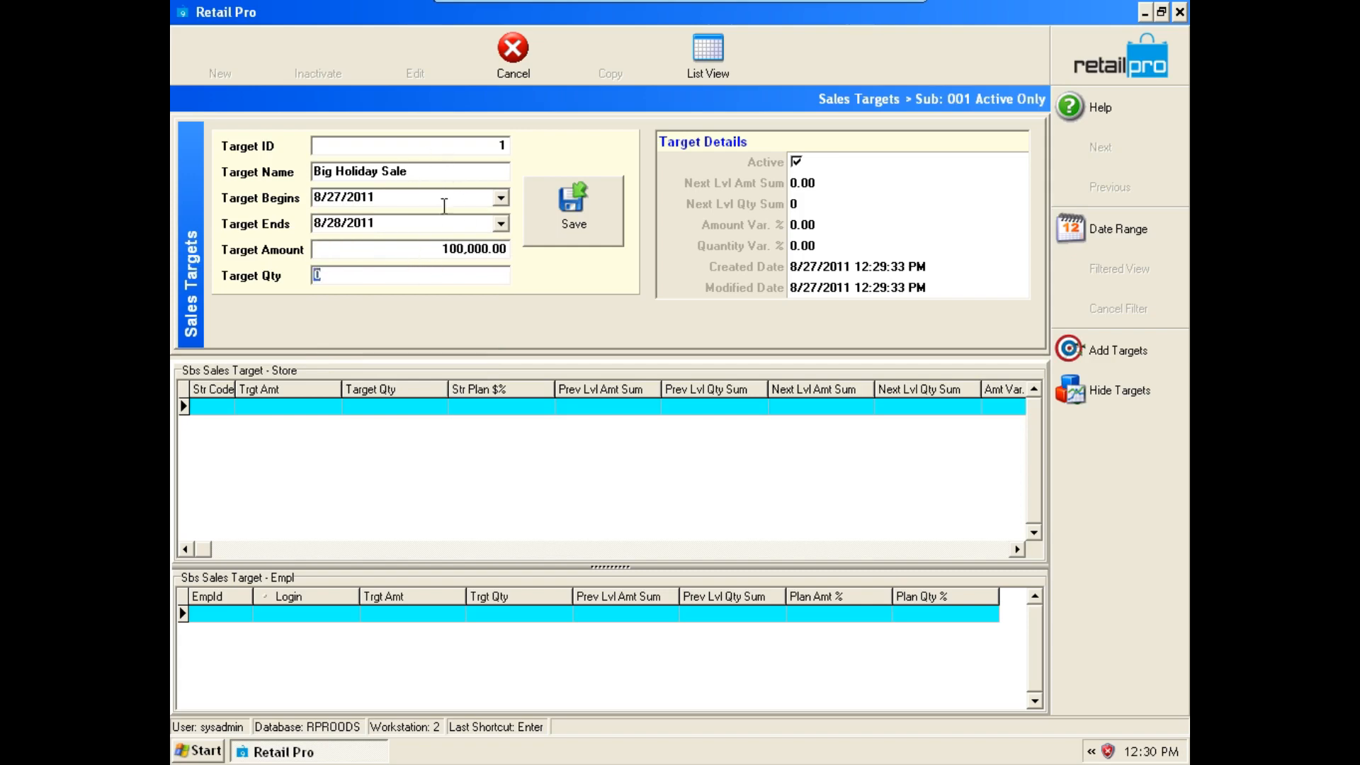
left_click(443, 250)
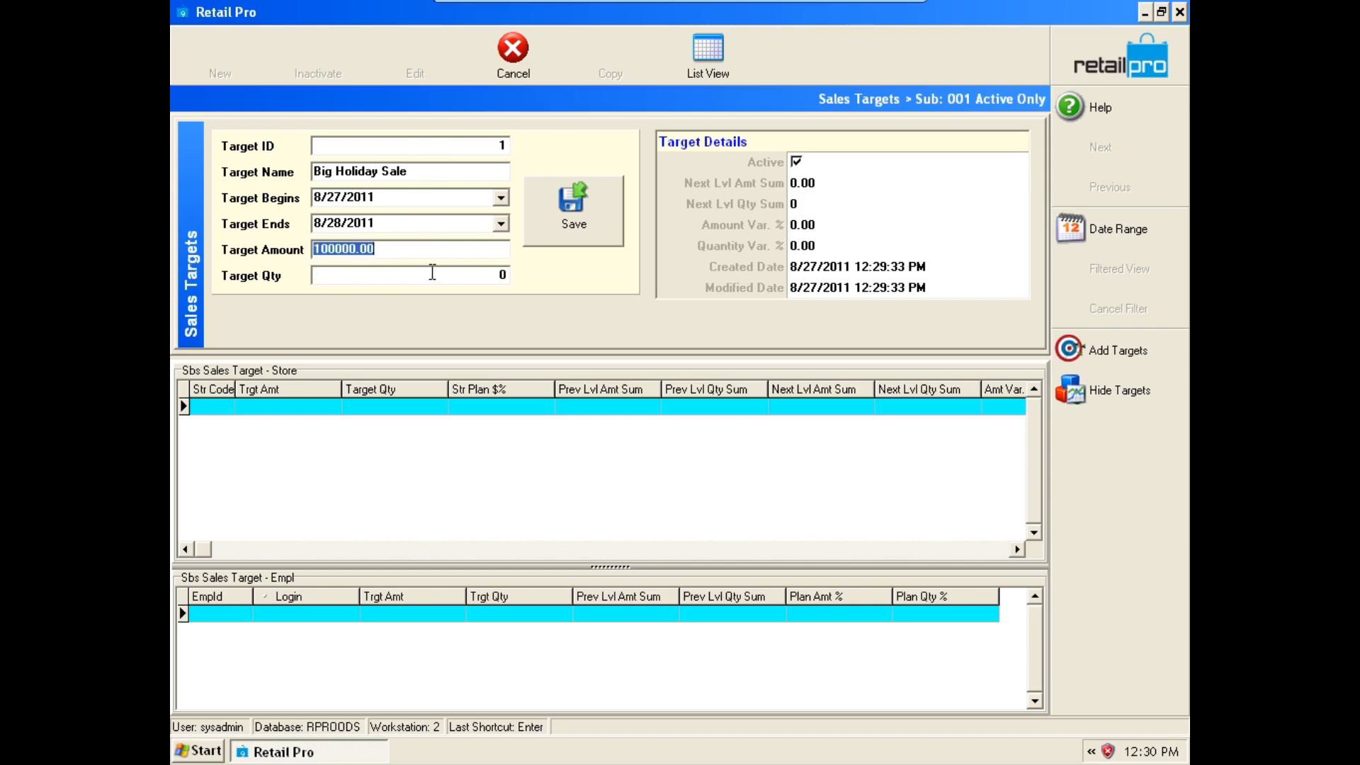
left_click(430, 274)
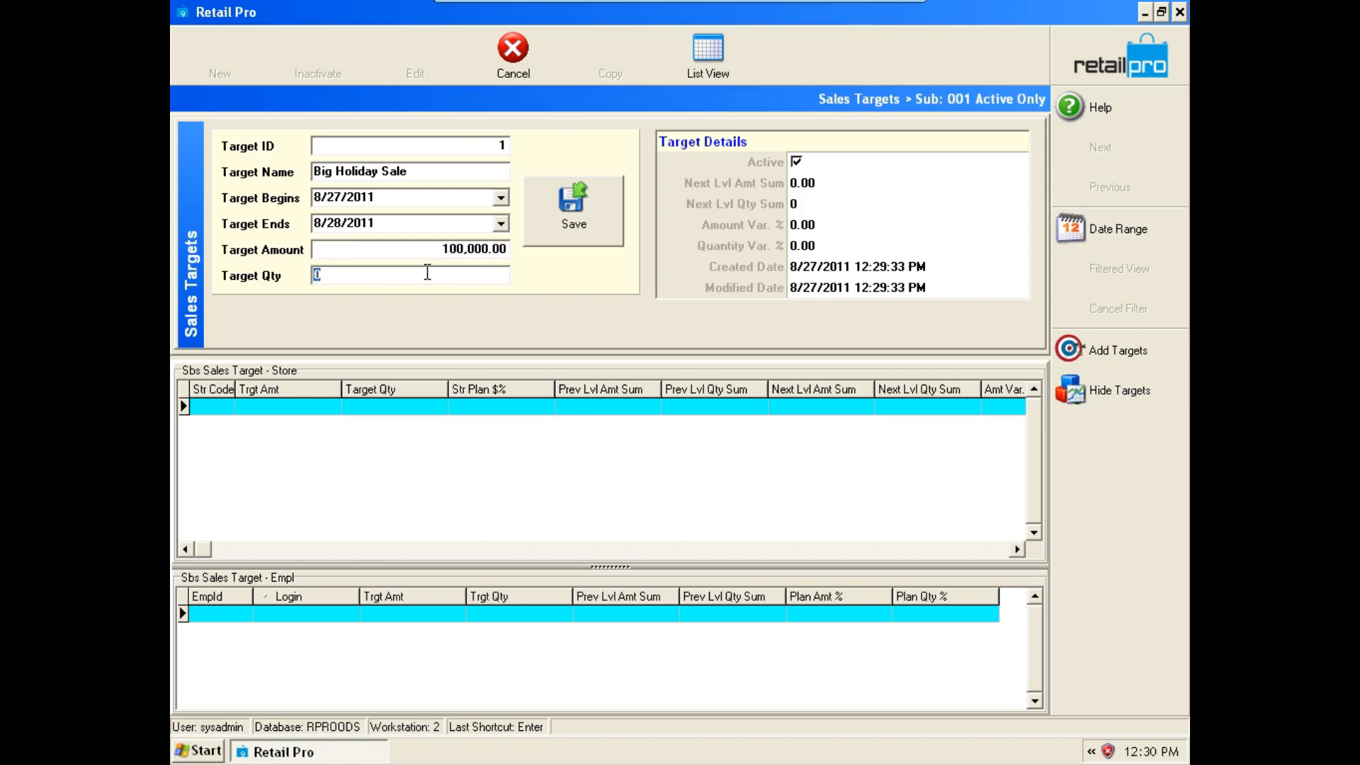
left_click(428, 255)
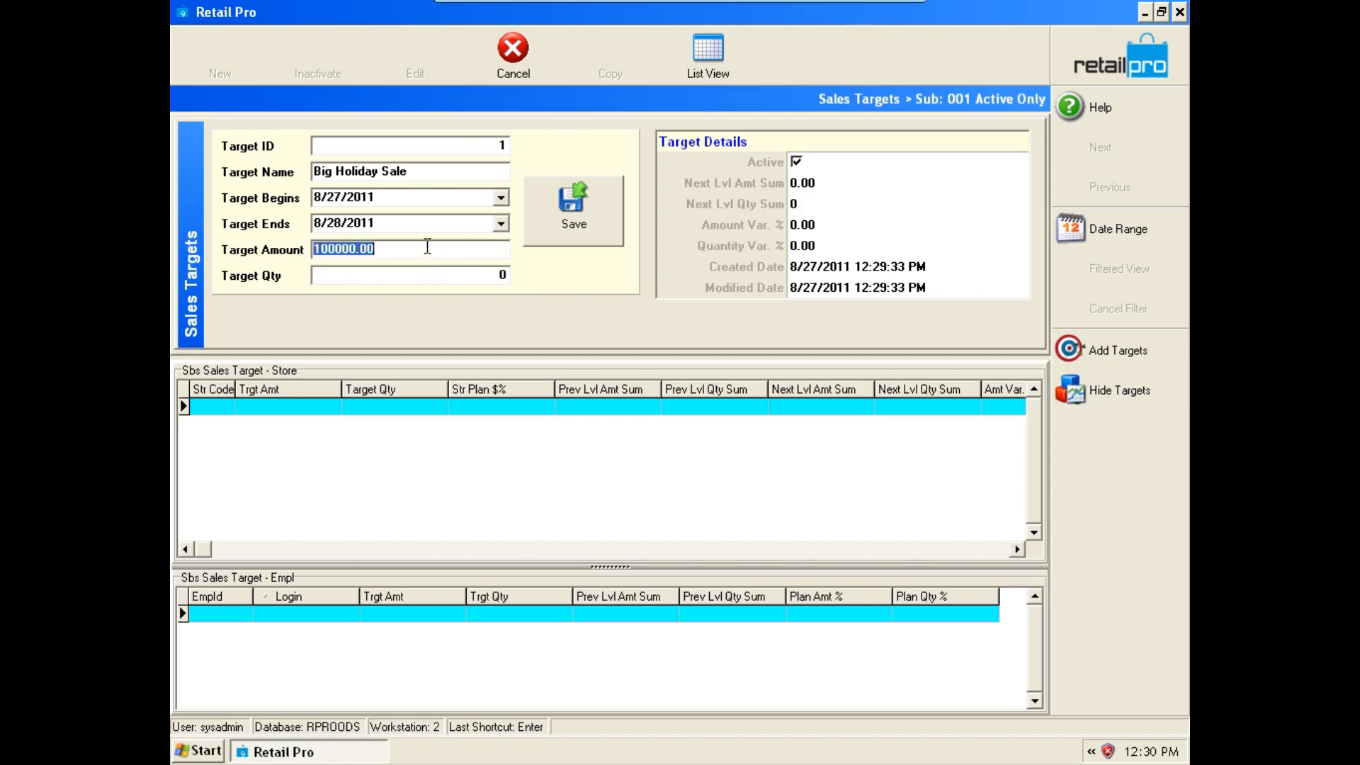
left_click(564, 239)
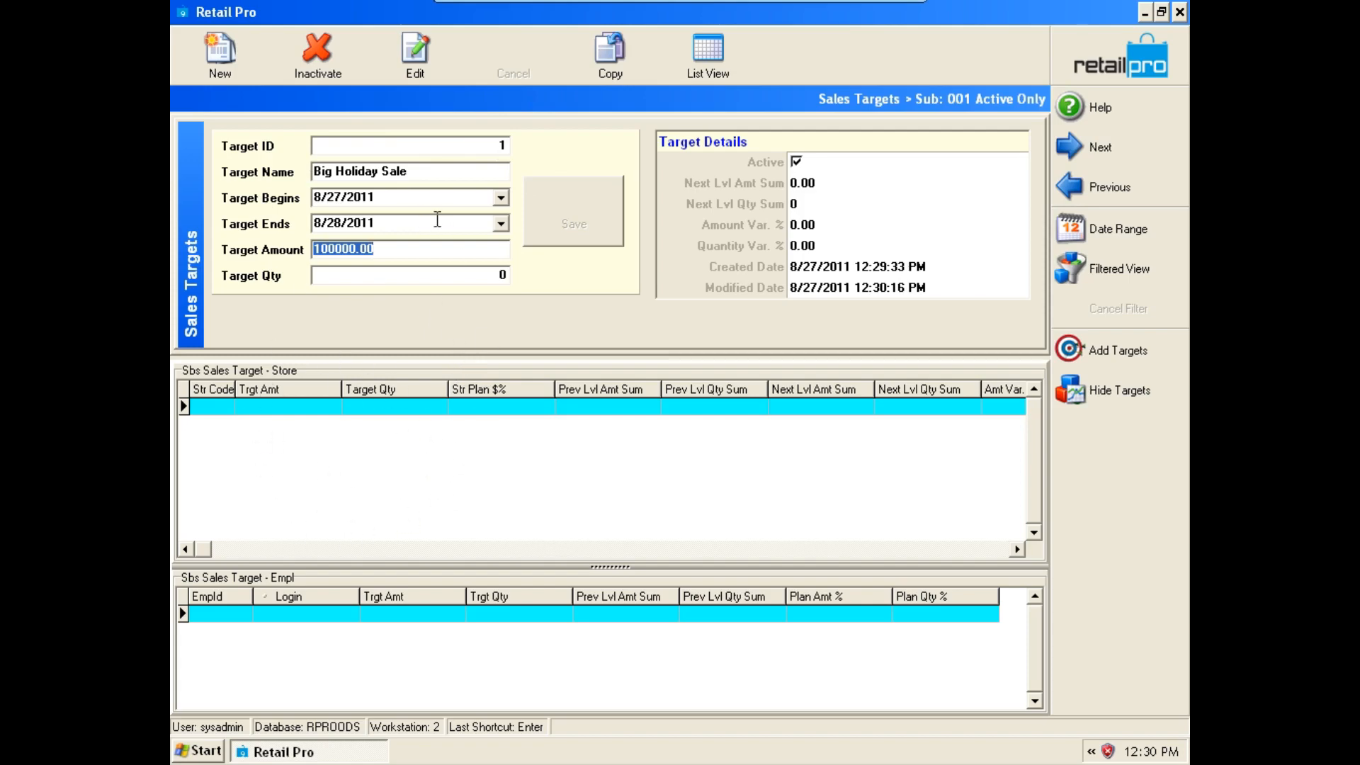
Add all available stores, from Atlanta to Seattle, to the Big Holiday Sale target.
left_click(1116, 348)
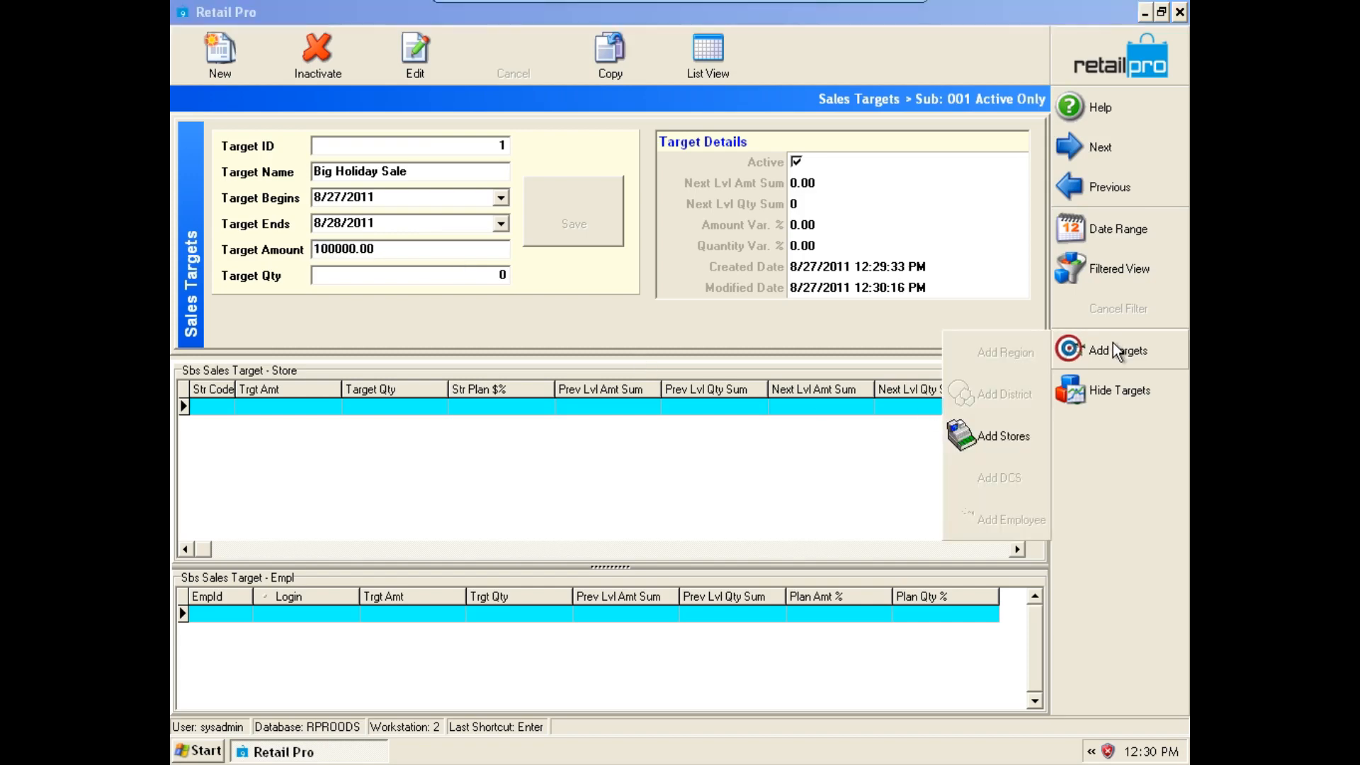
left_click(992, 439)
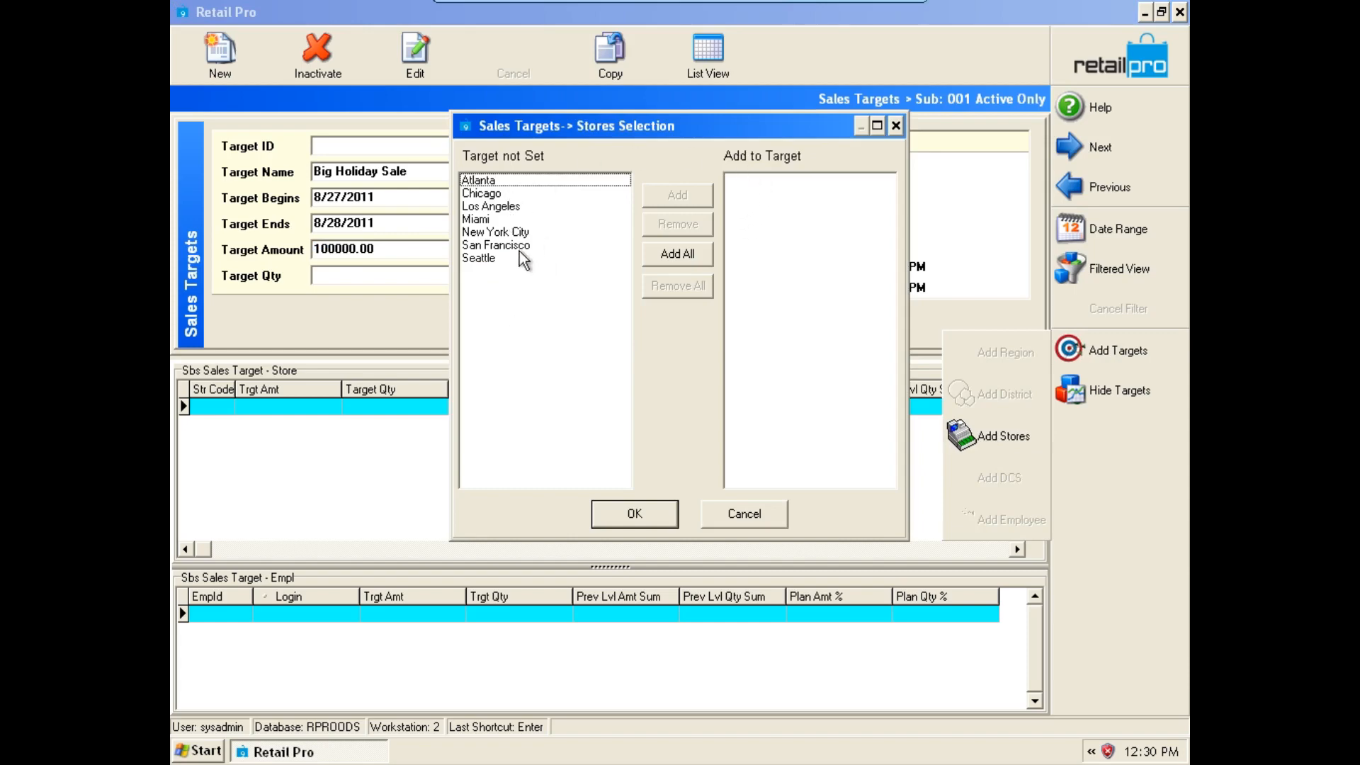
left_click(678, 256)
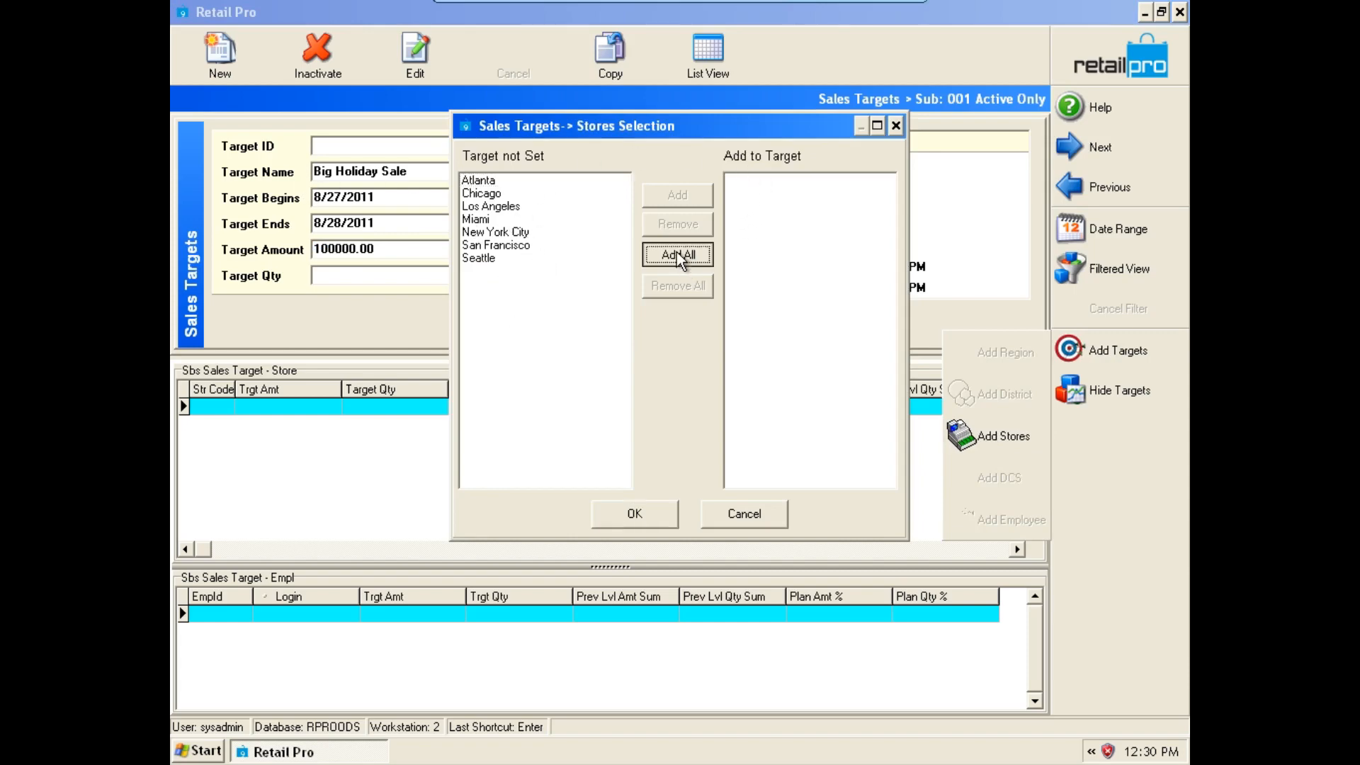
left_click(632, 526)
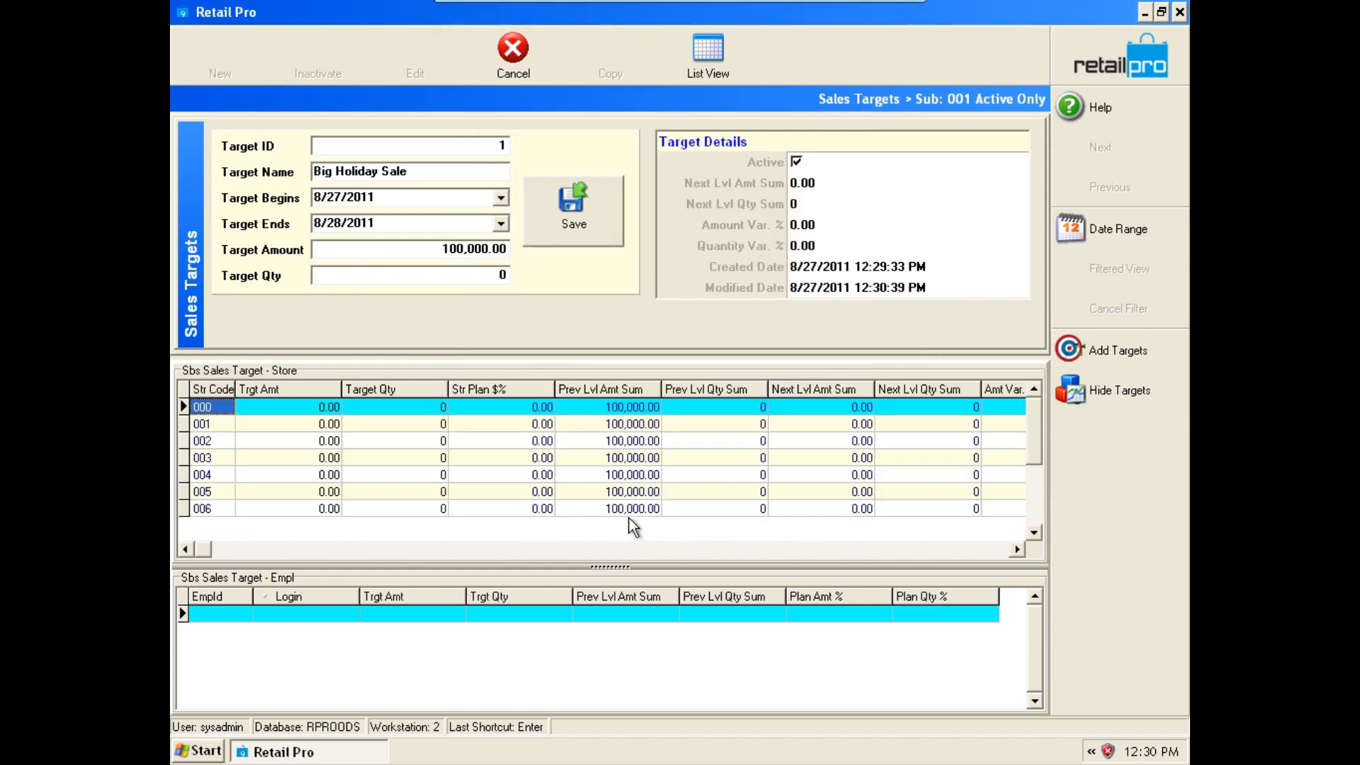
Set the target amount of each store from 000 to 006 to 20,000 and save the sales target.
left_click(309, 409)
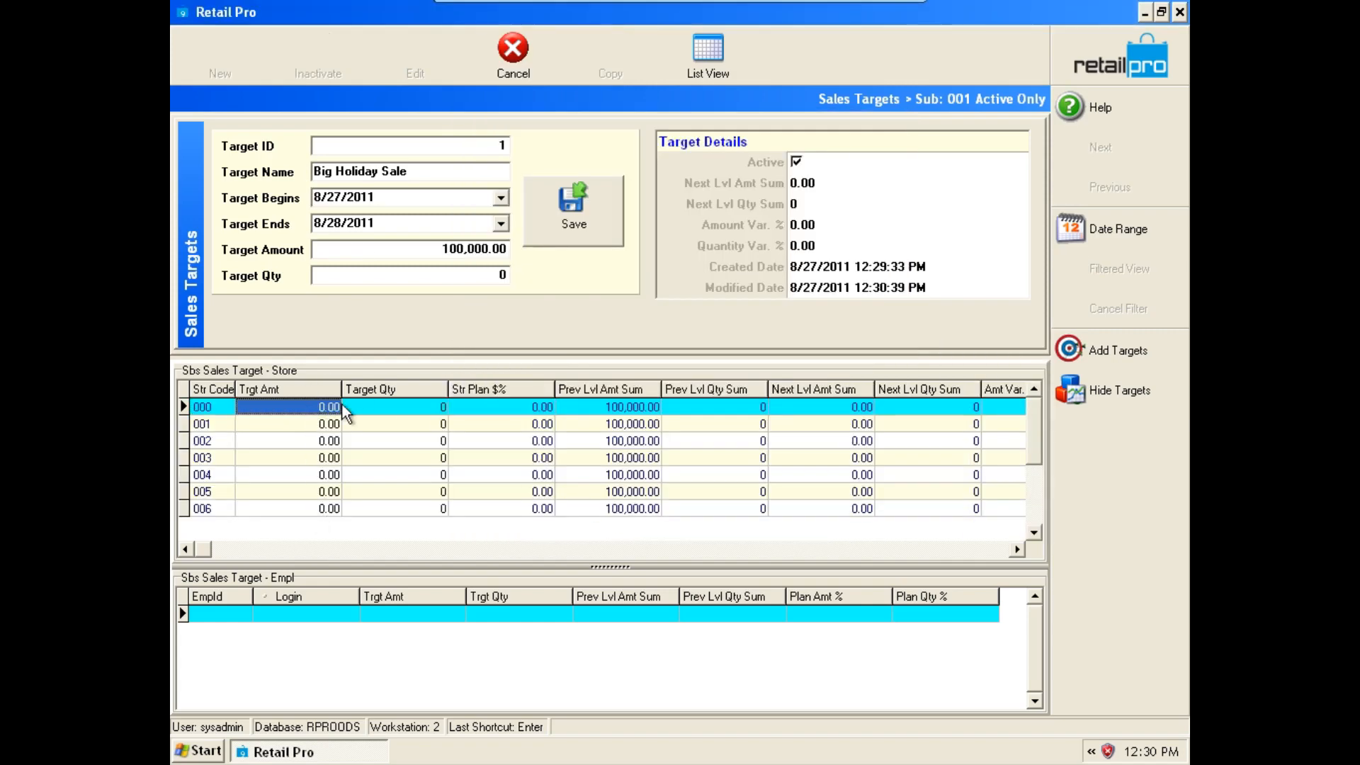
type("20000")
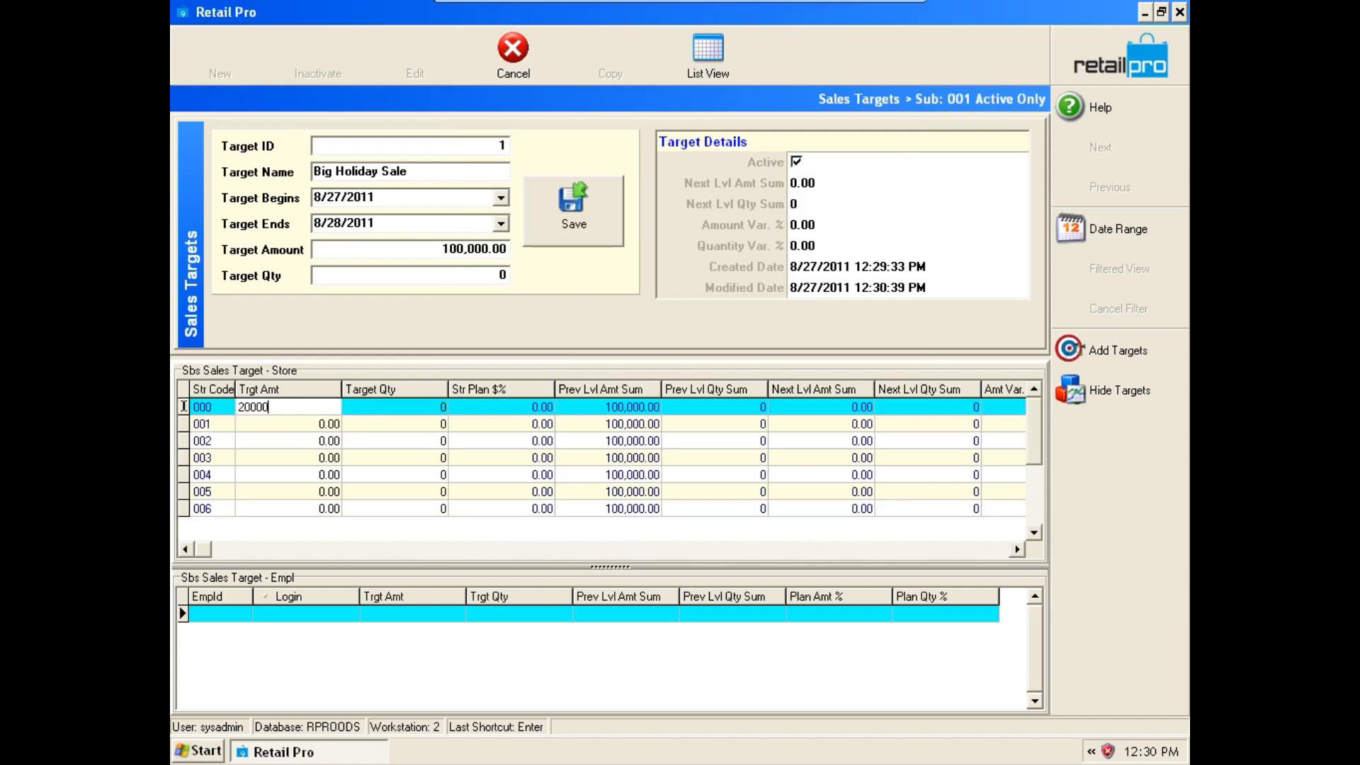
key("Return")
type("20000")
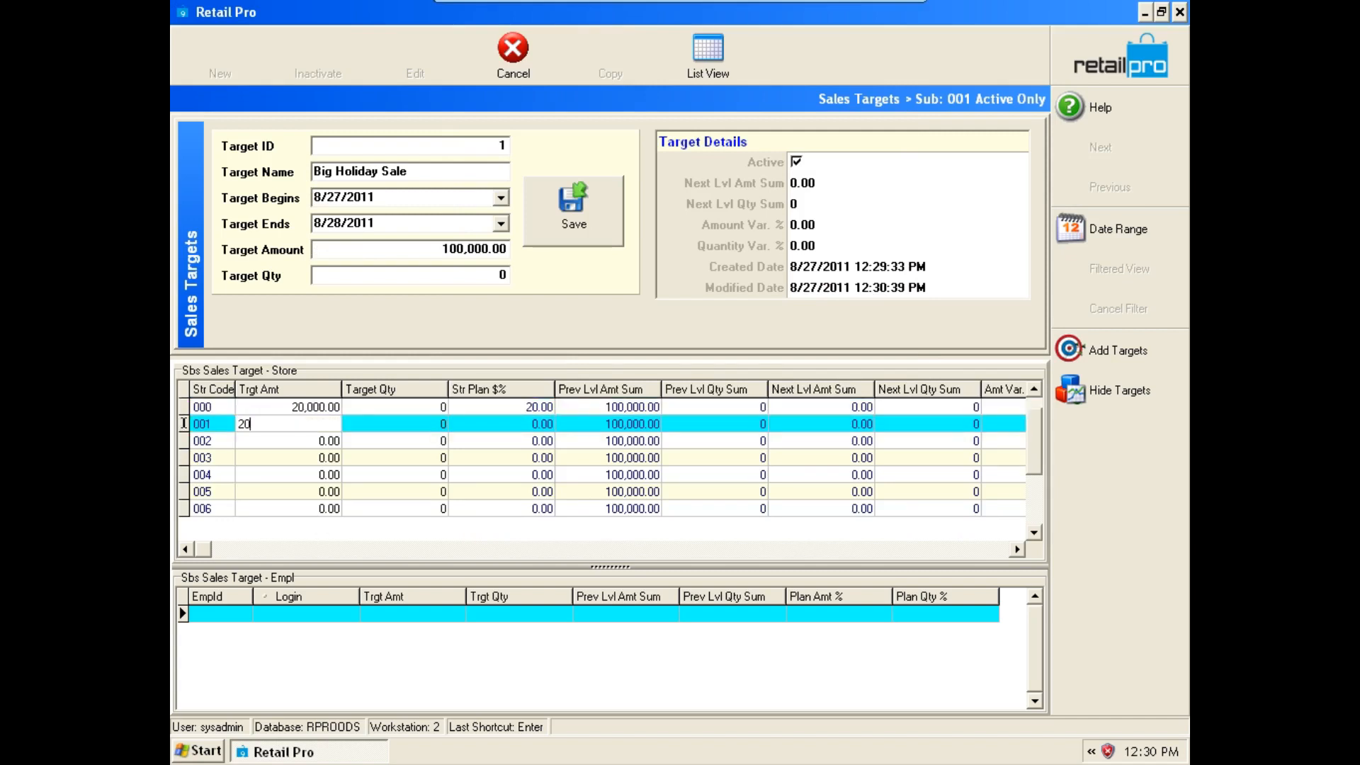
key("Return")
type("20,000")
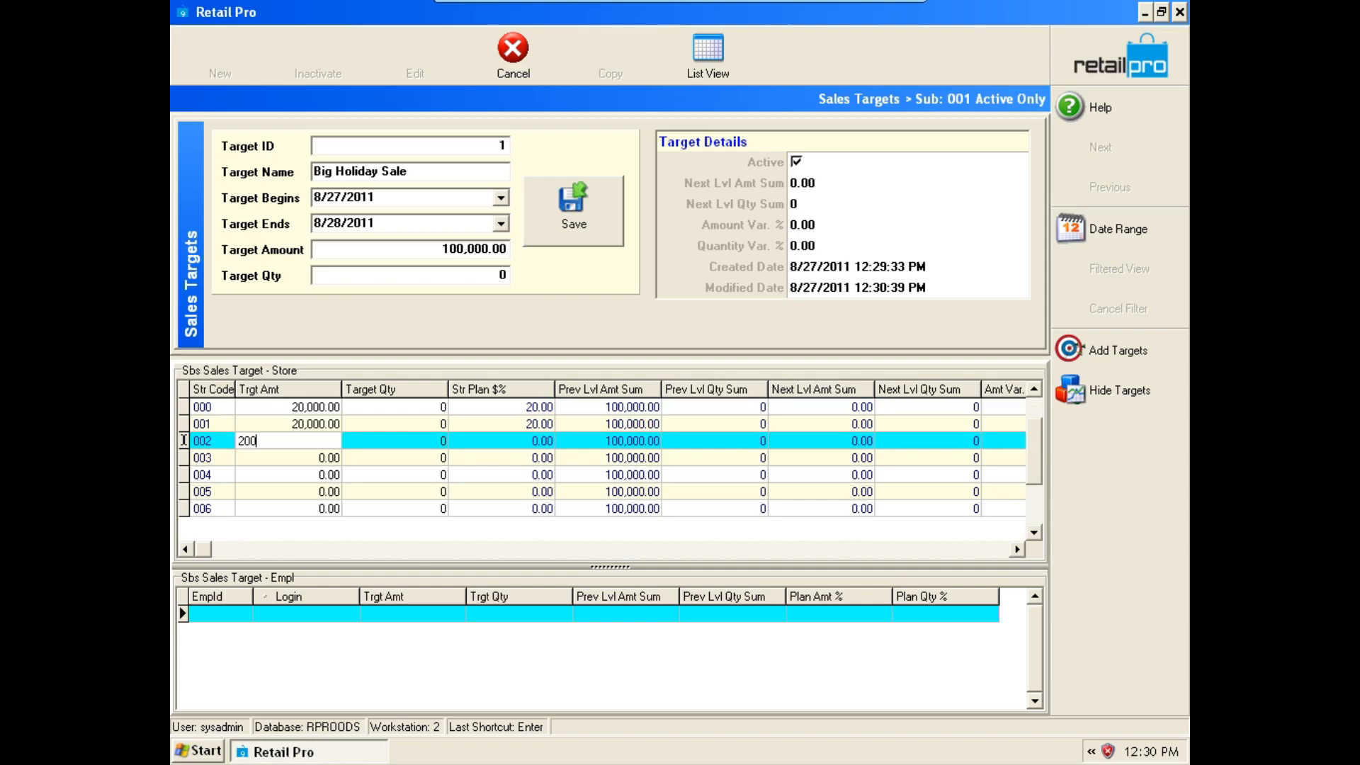
key("Return")
type("20000")
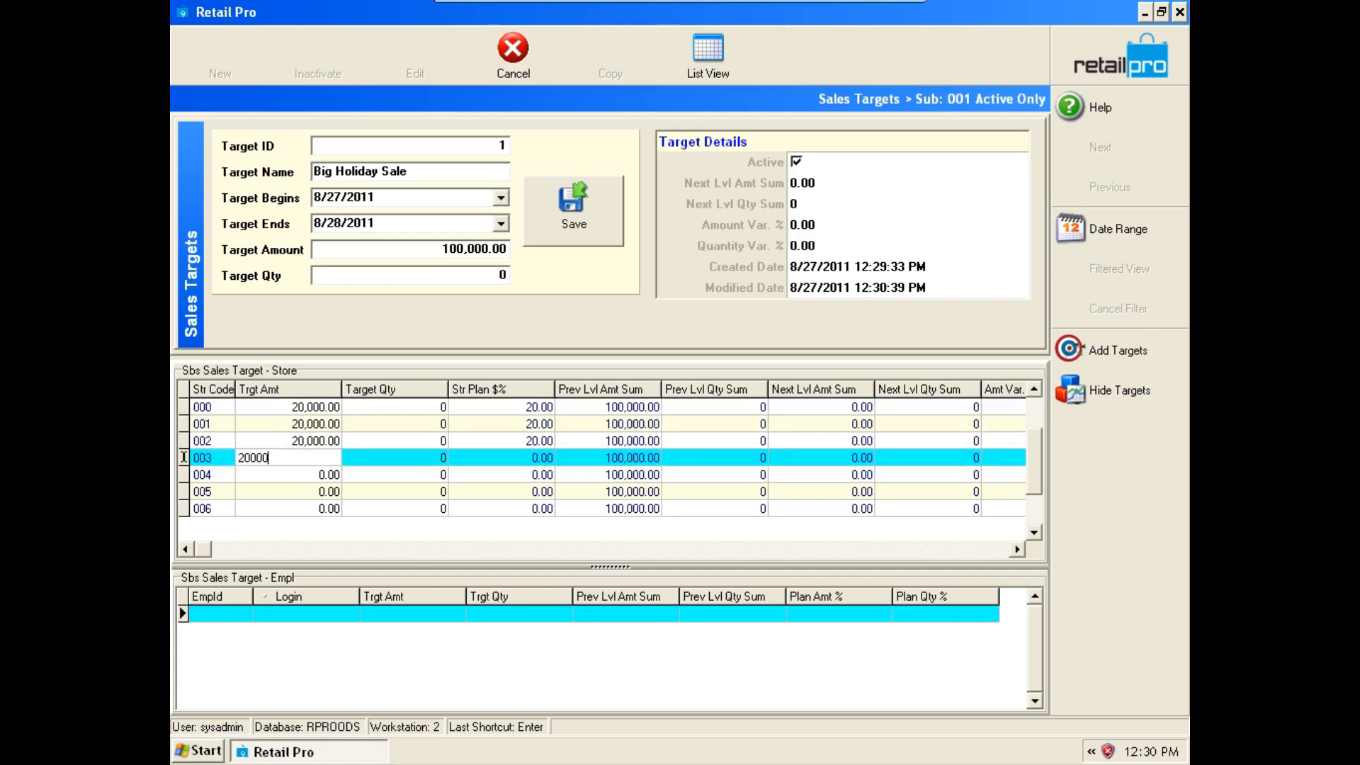
key("Return")
type("20000")
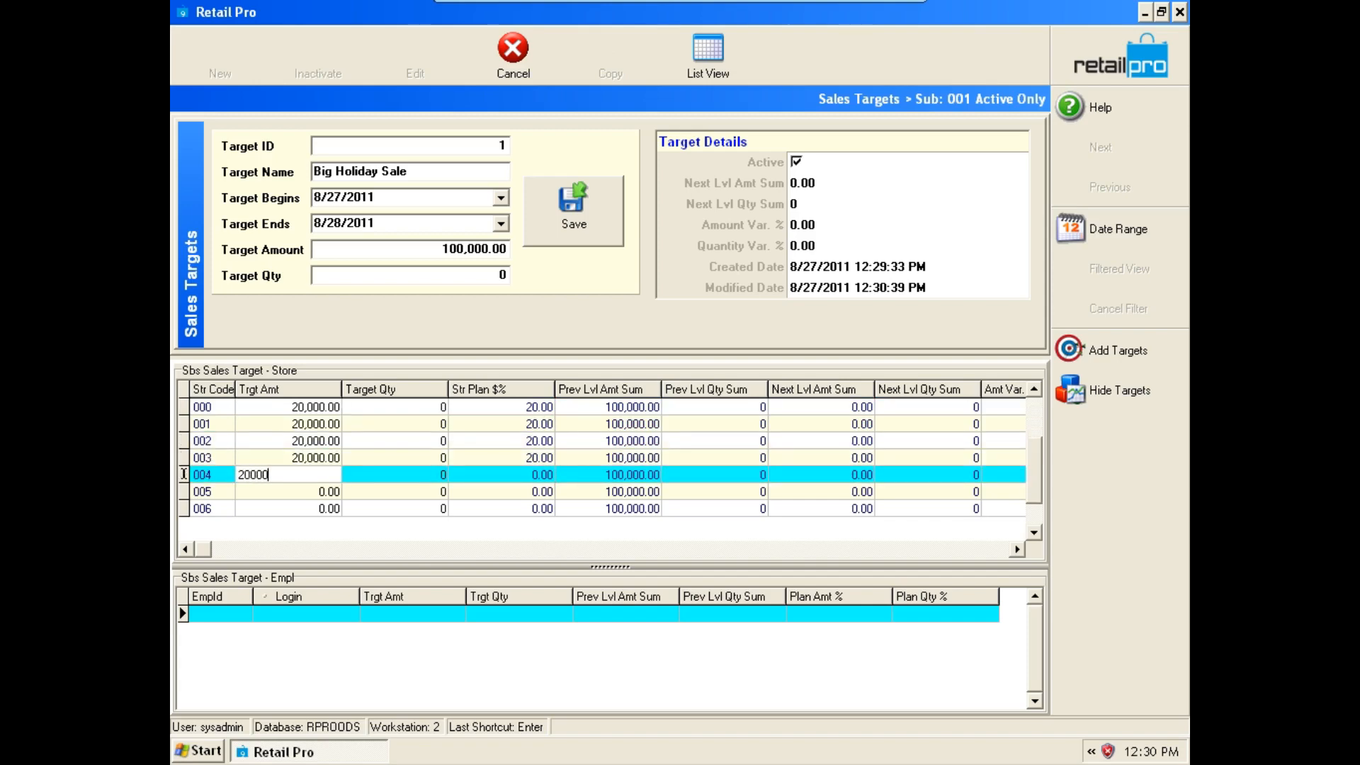
key("Return")
type("20000")
key("Return")
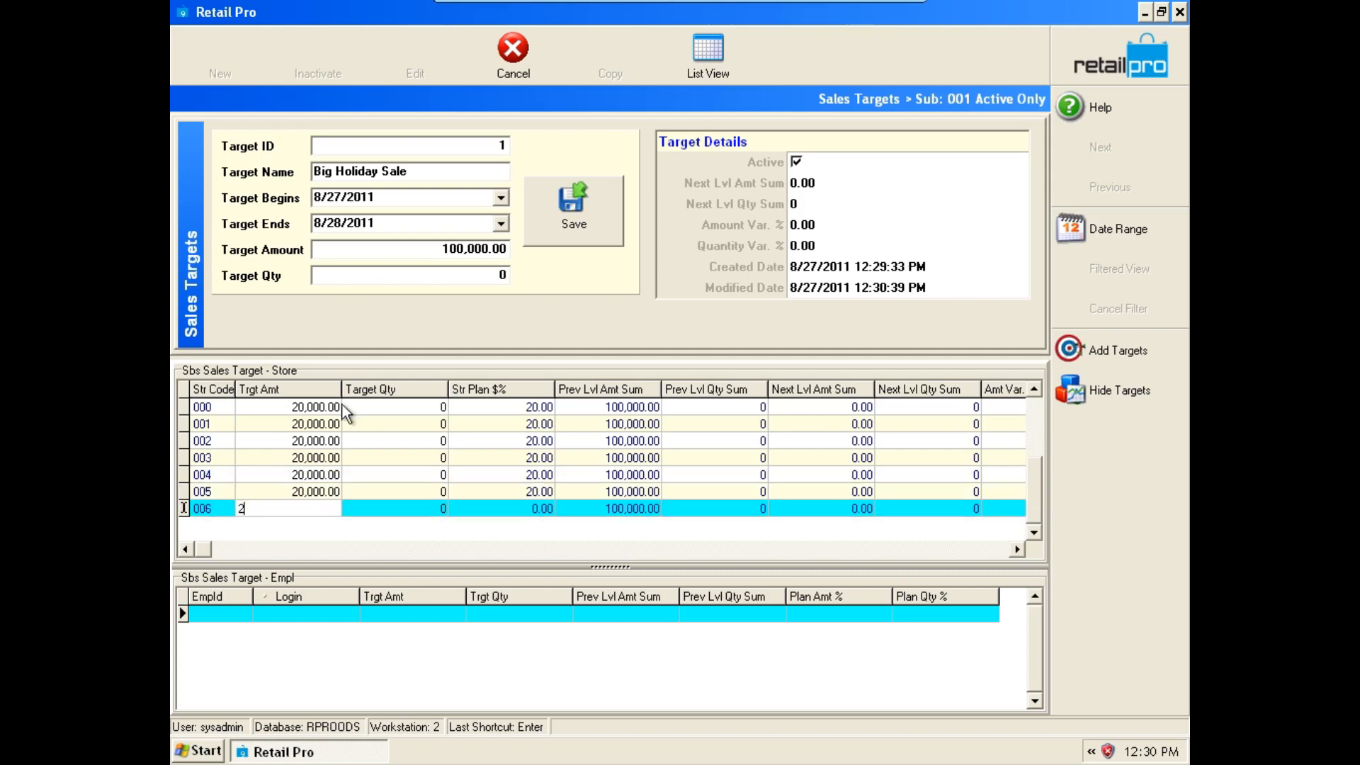
type("20000")
key("Return")
key("Up")
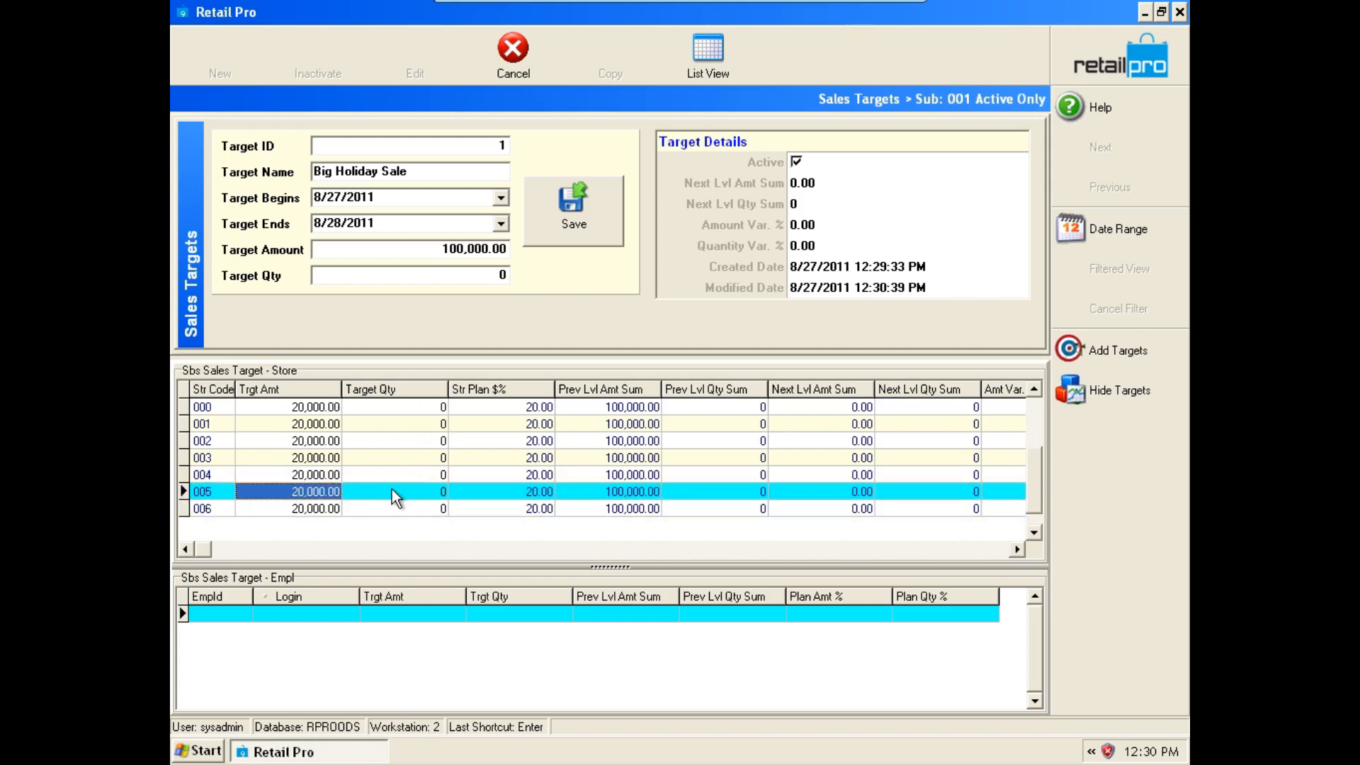
left_click(589, 205)
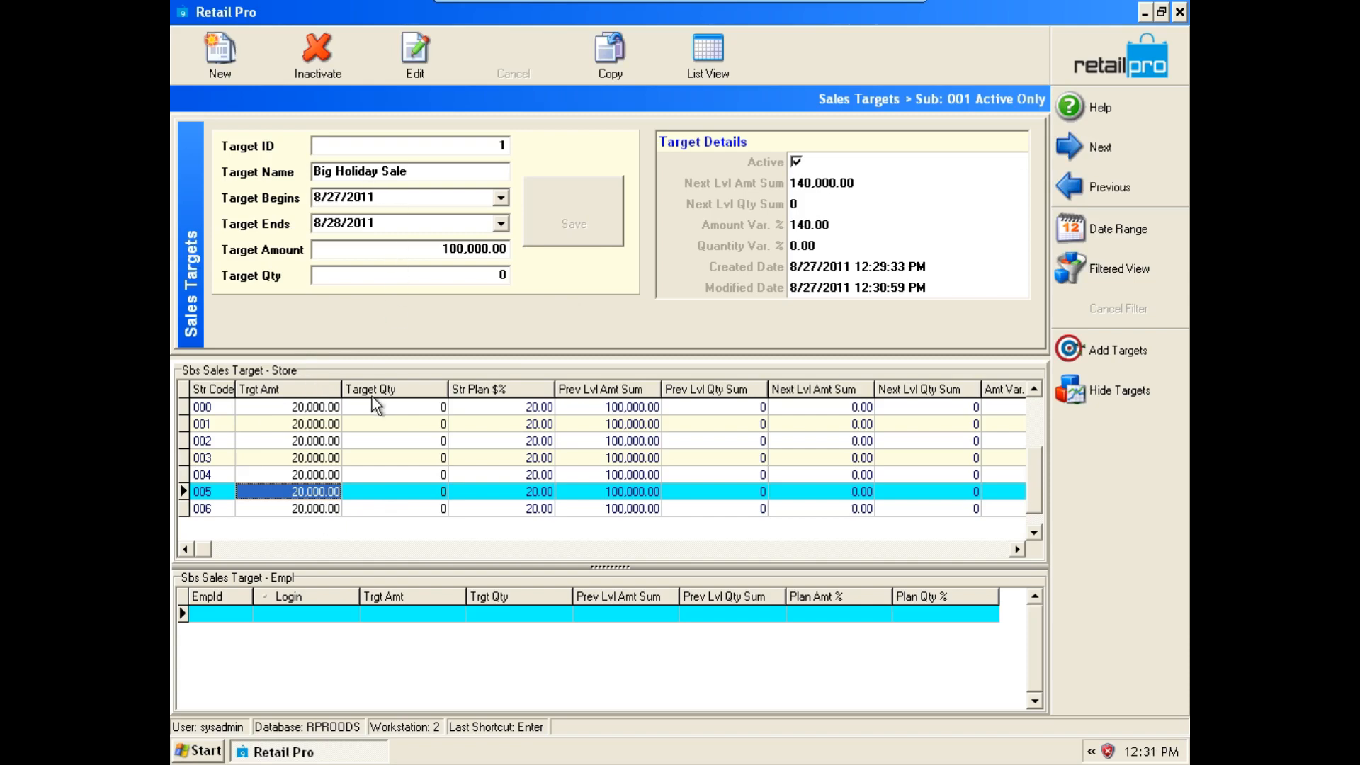
Compare the individual stores' target amounts with the overall target amount of the Big Holiday Sale.
left_click(316, 407)
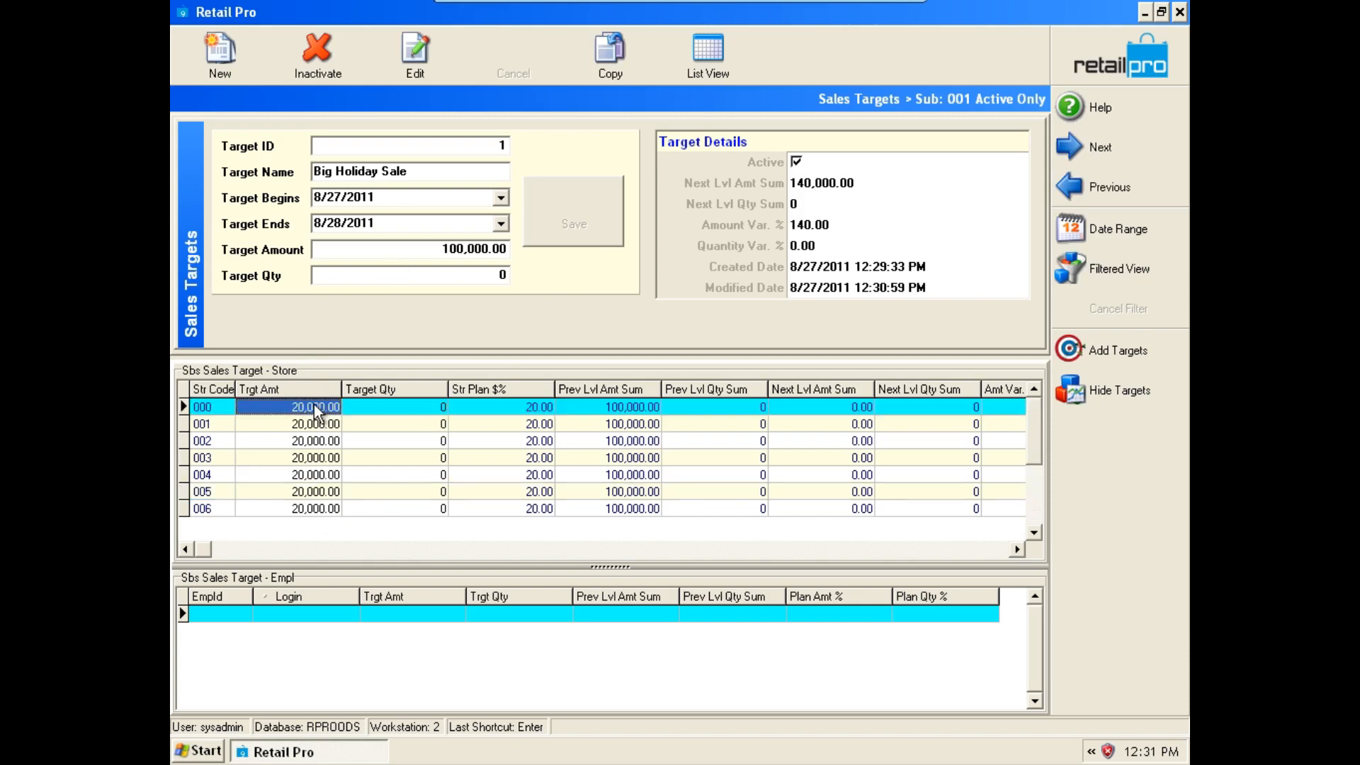
left_click(309, 513, "shift")
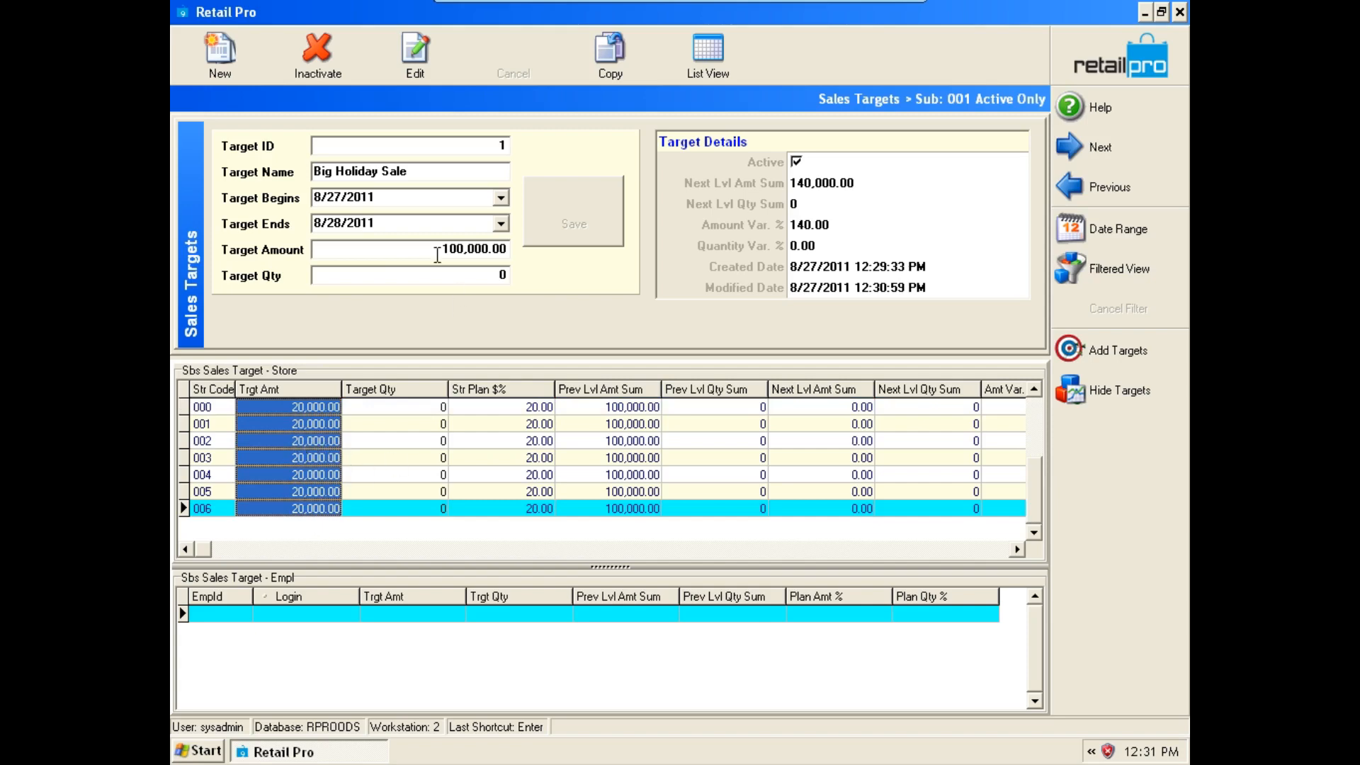
left_click(308, 459)
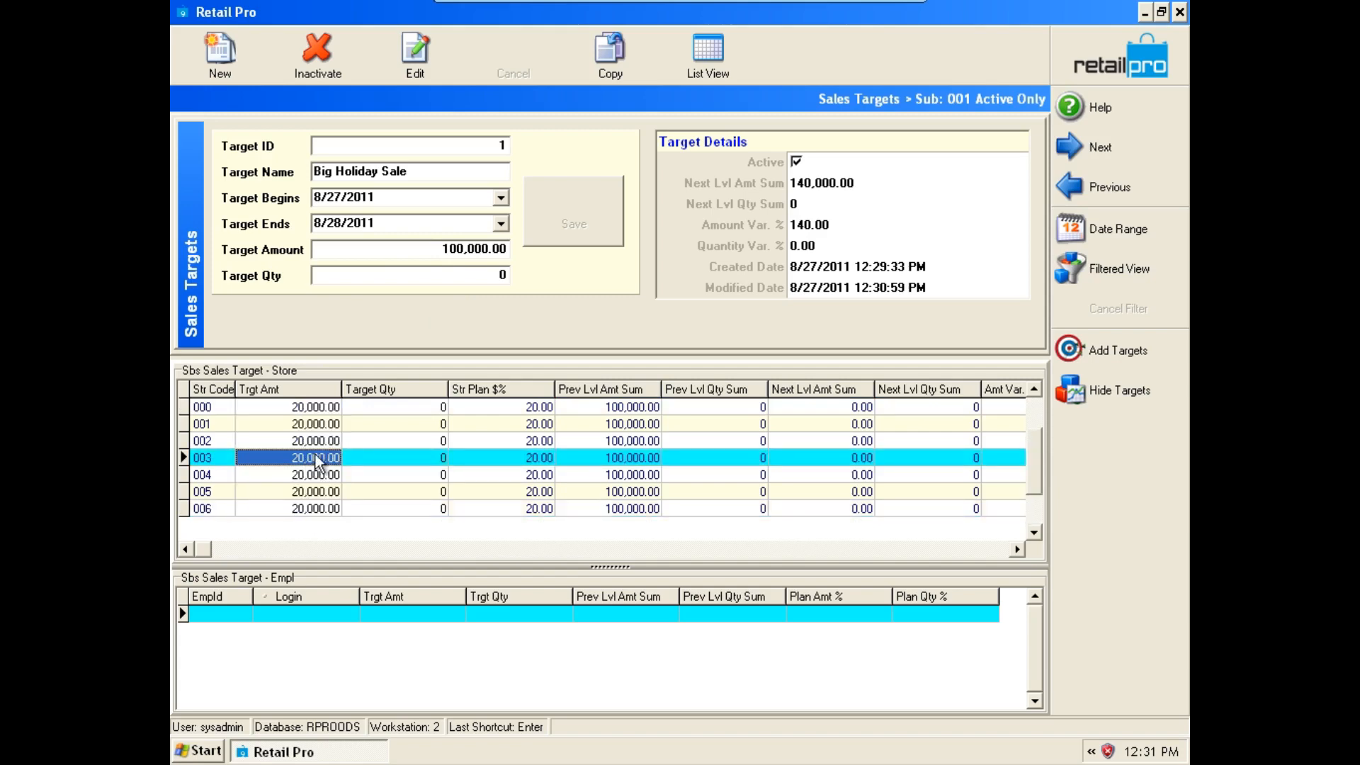
left_click(284, 493)
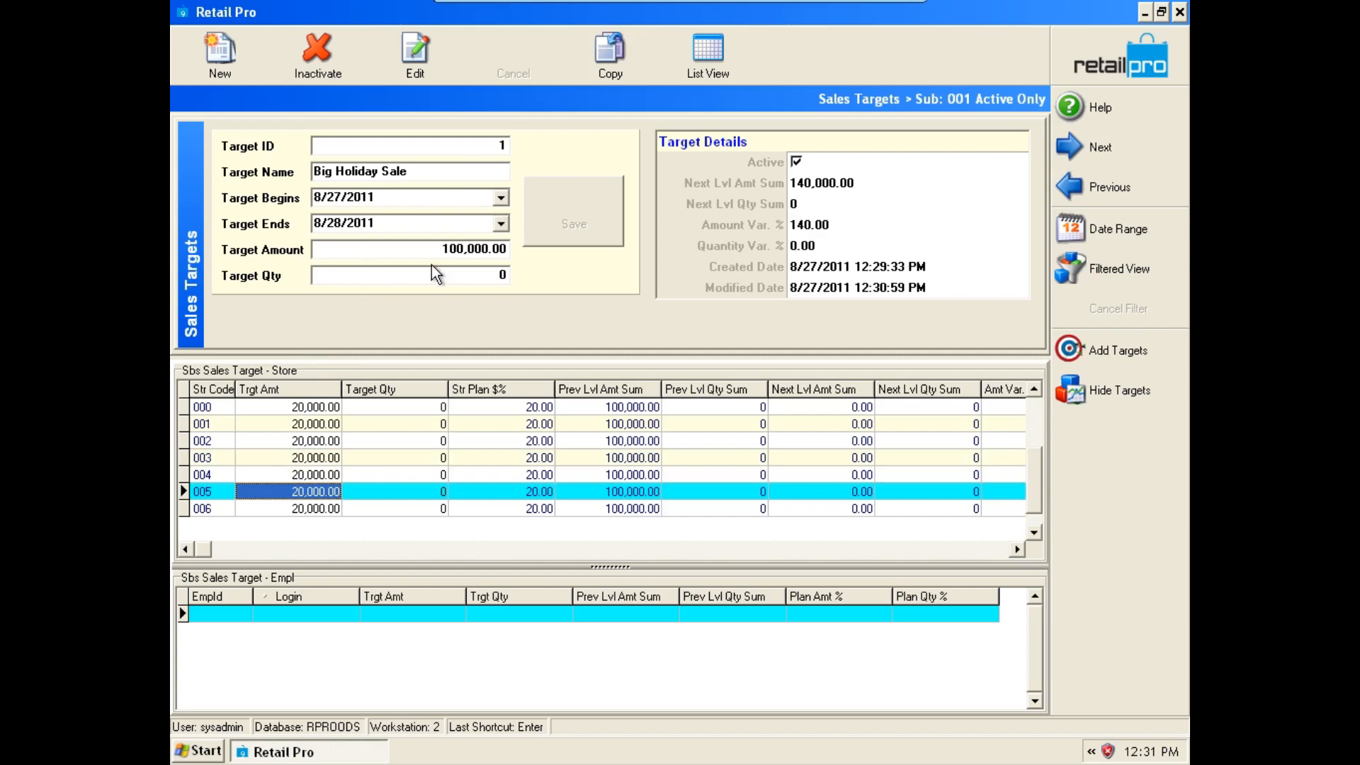
left_click(303, 440)
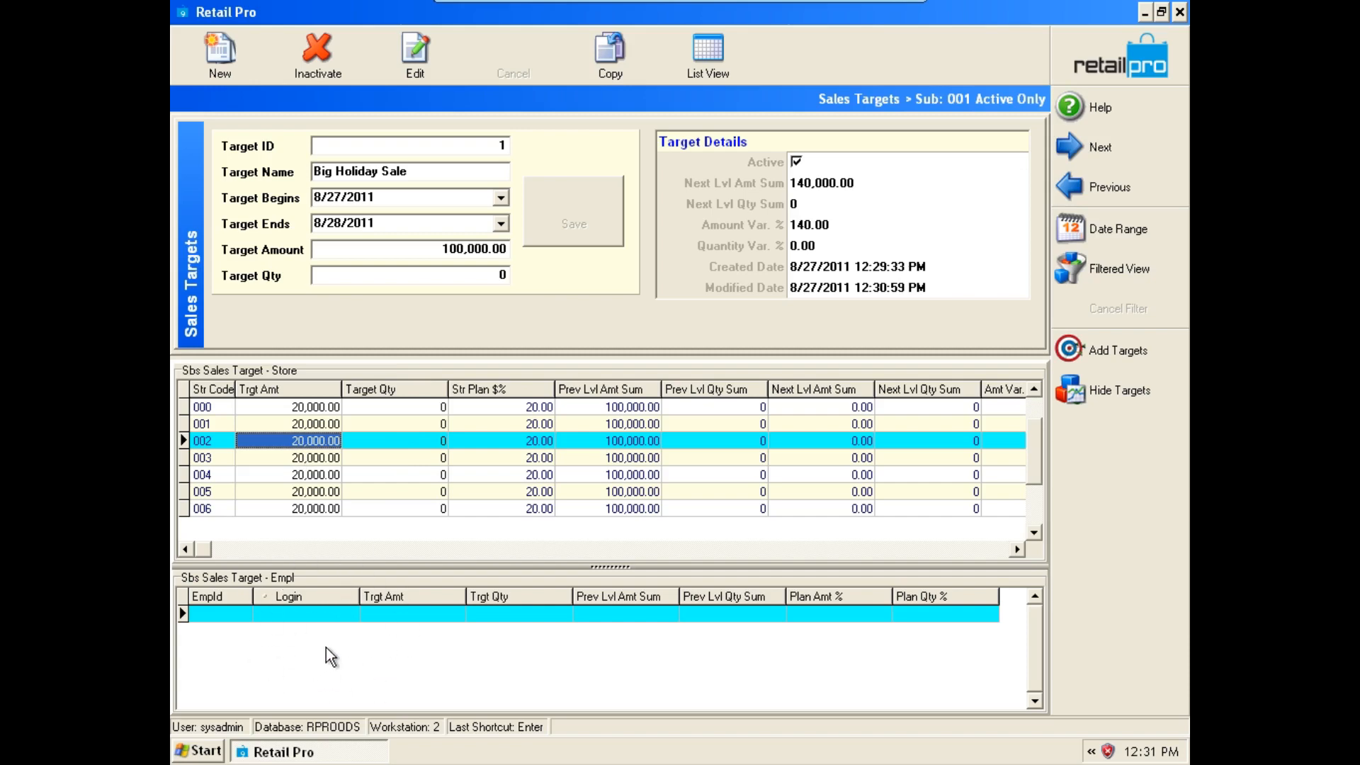
left_click_drag(316, 454, 316, 503)
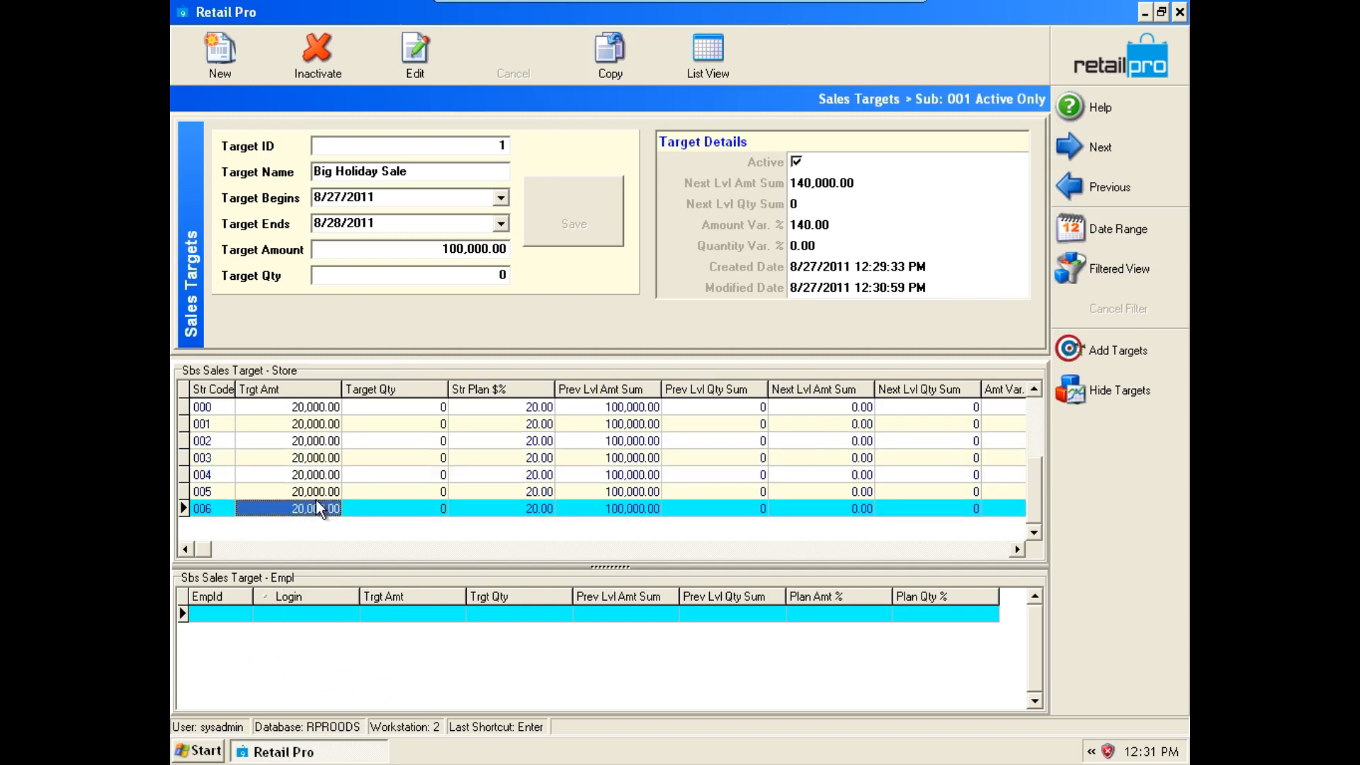
left_click(316, 457)
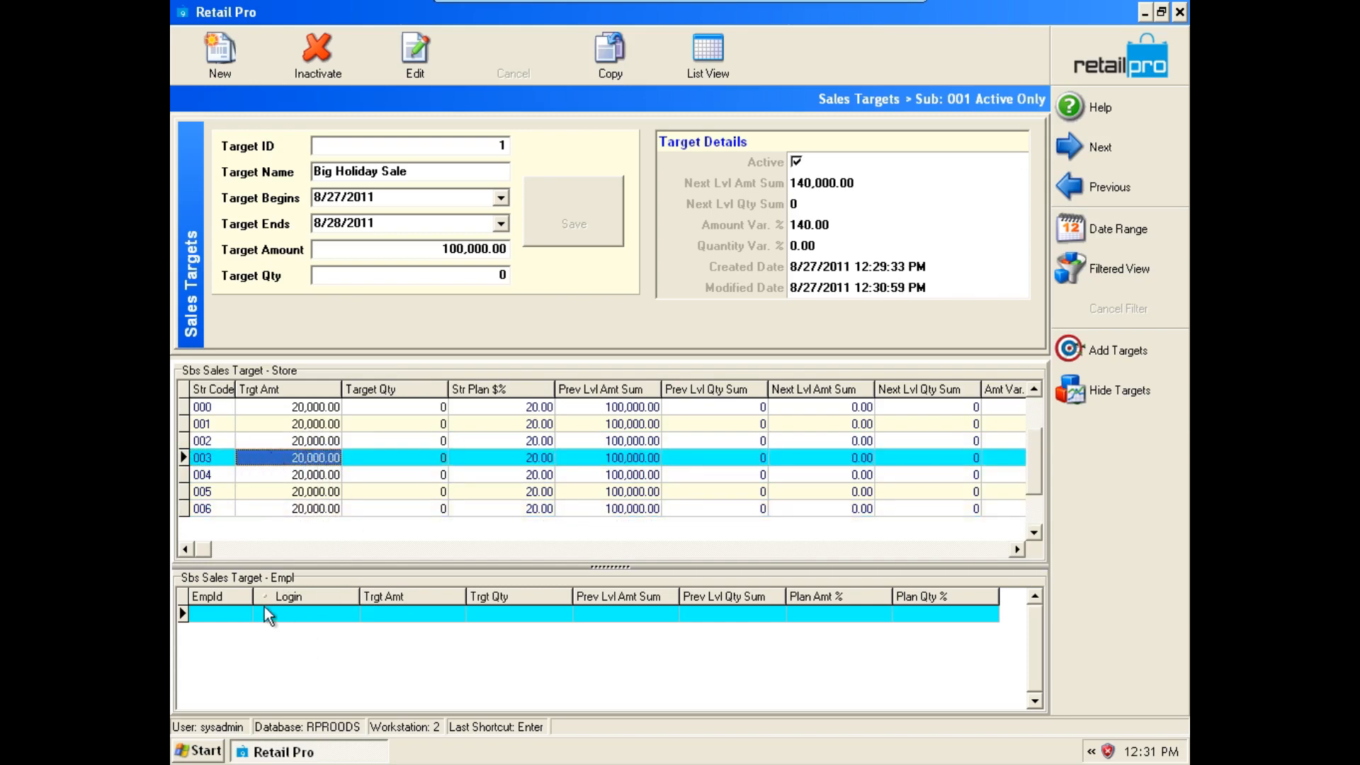
Add SYSADMIN and the employee listed directly above it as employee targets for store 003.
left_click(212, 461)
left_click(271, 461)
left_click(1110, 351)
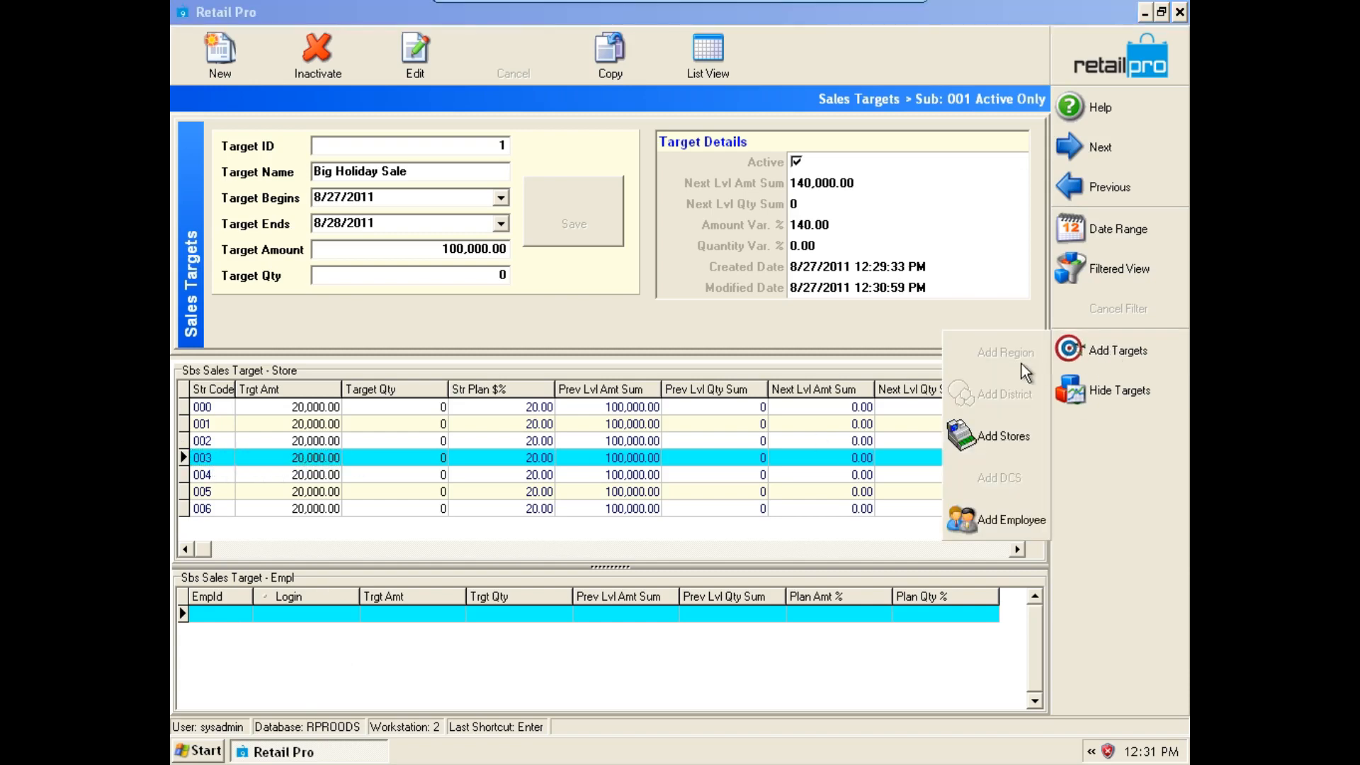
left_click(993, 522)
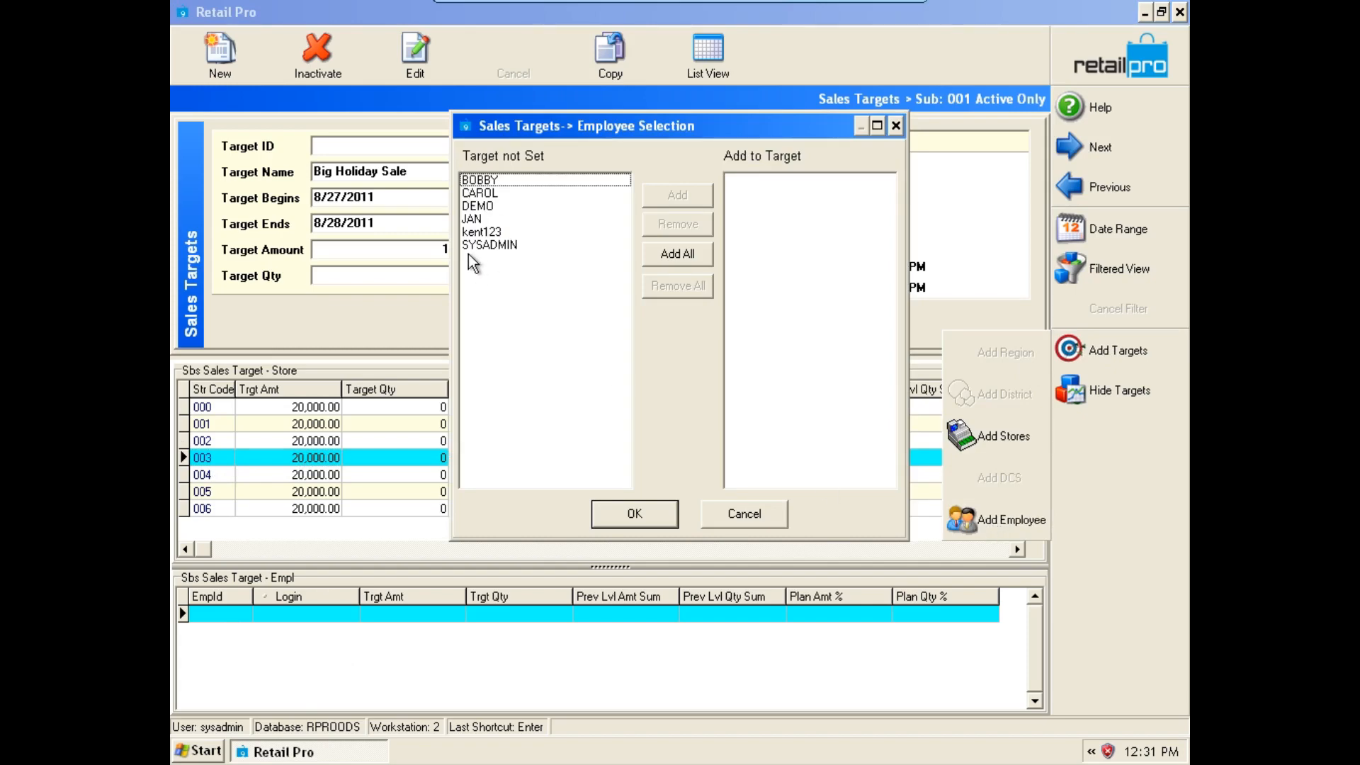
double_click(505, 232)
double_click(505, 232)
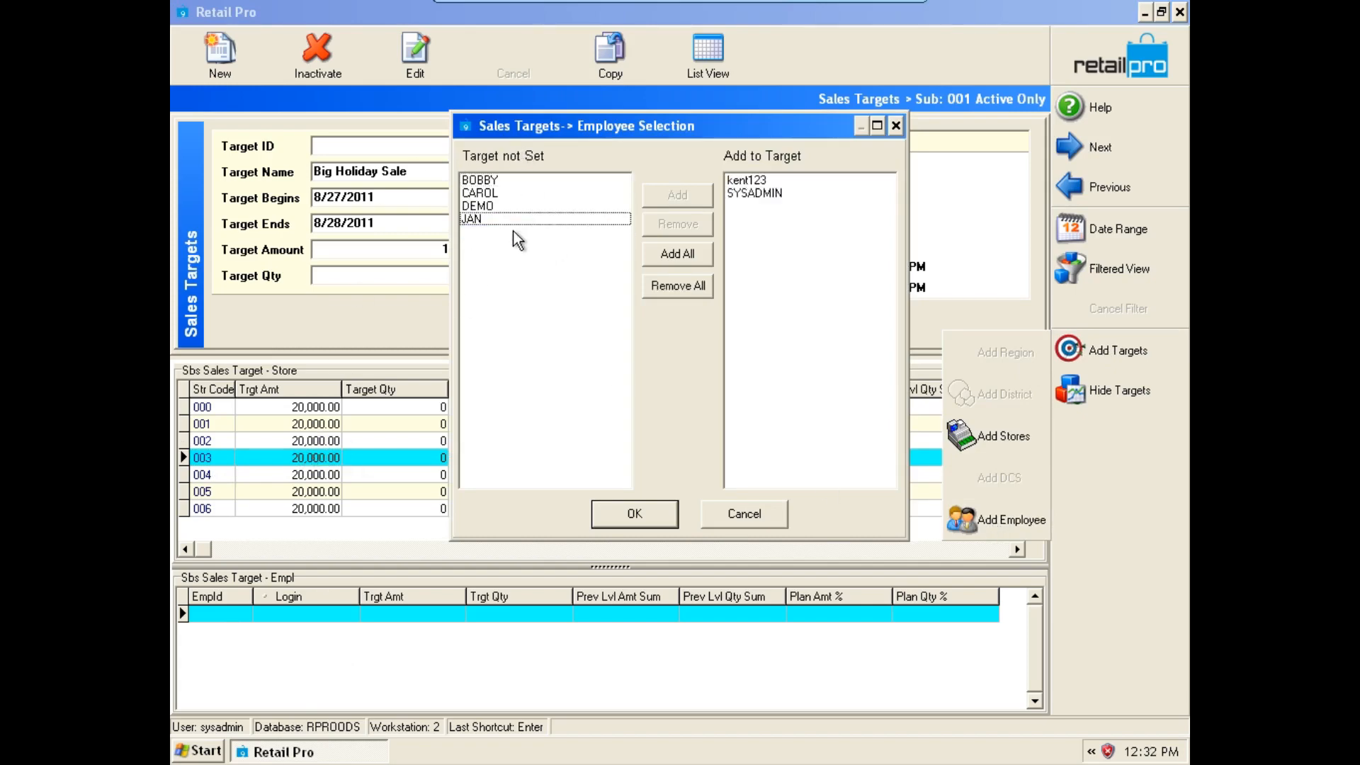
left_click(755, 193)
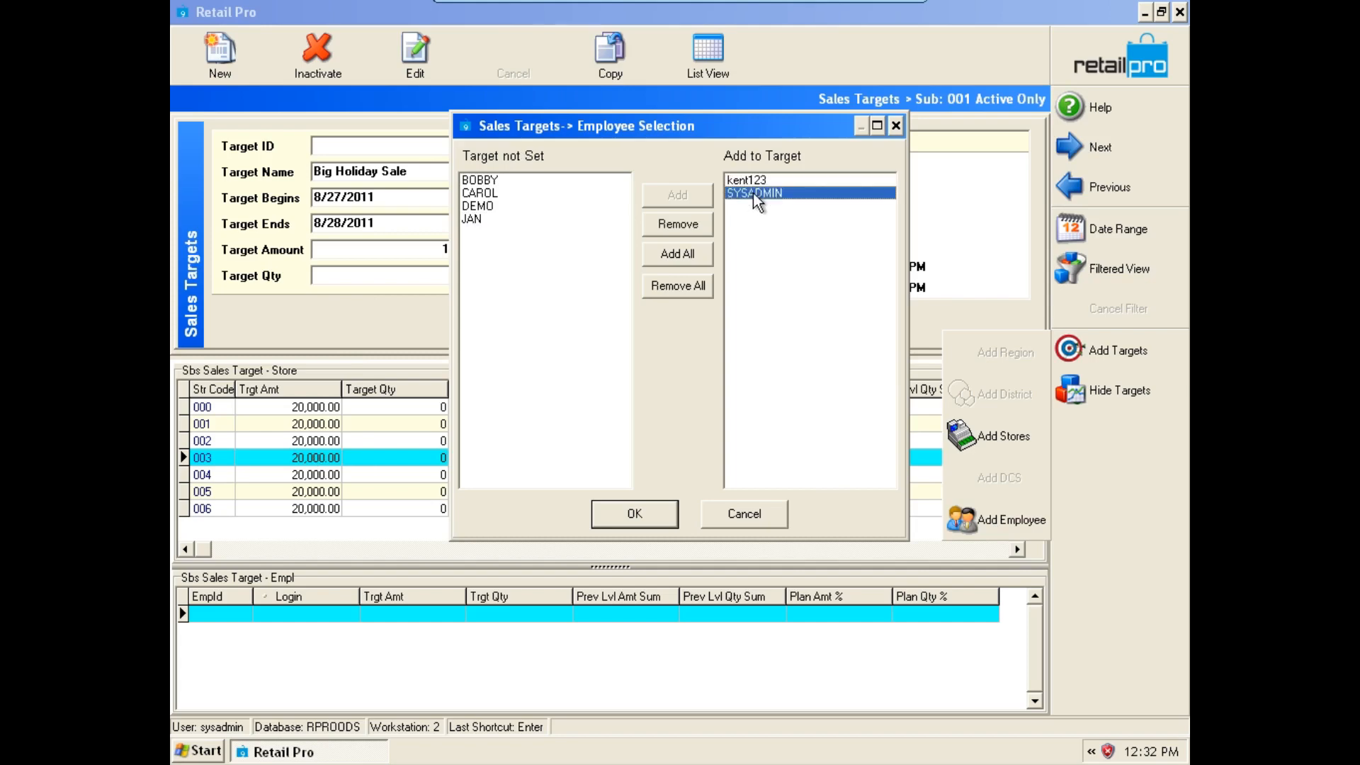
left_click(620, 512)
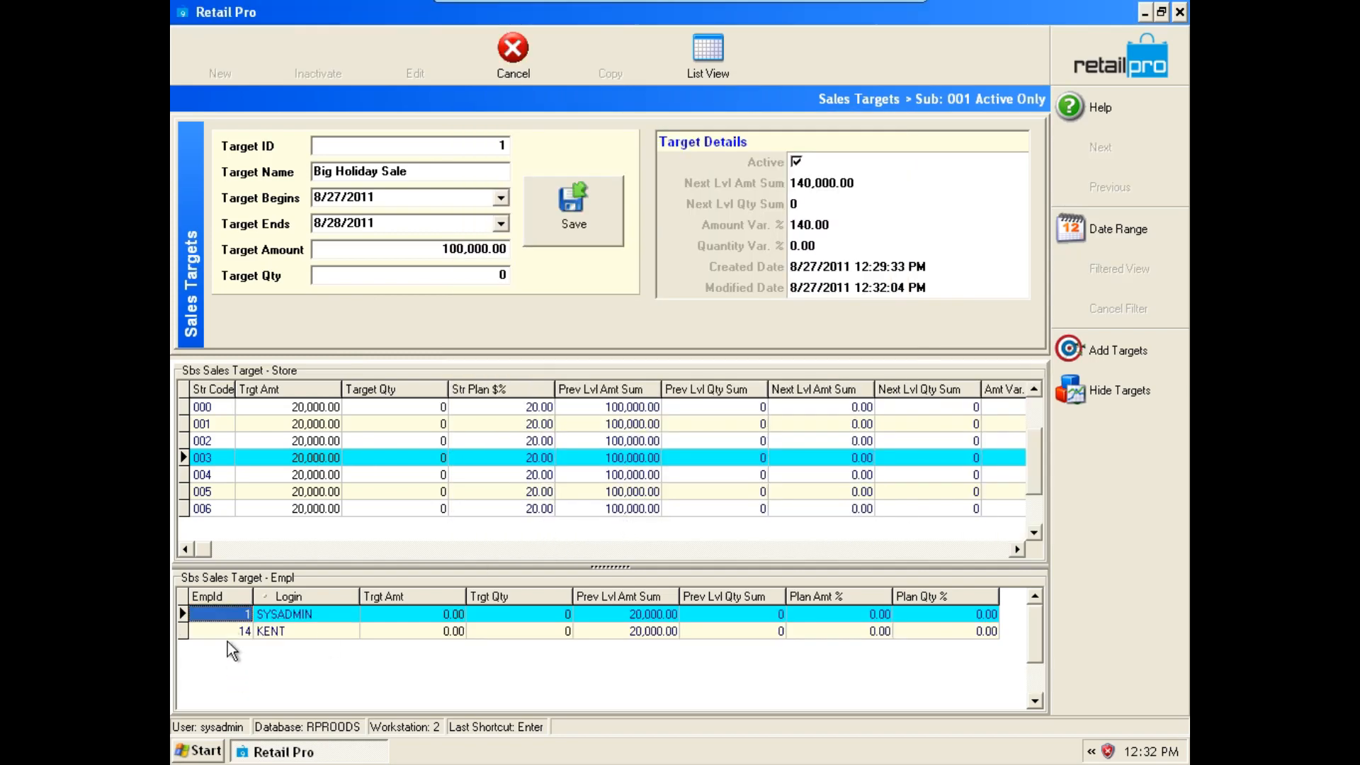
Set the target amount of both employees under store 003 to 15,000.
left_click(420, 631)
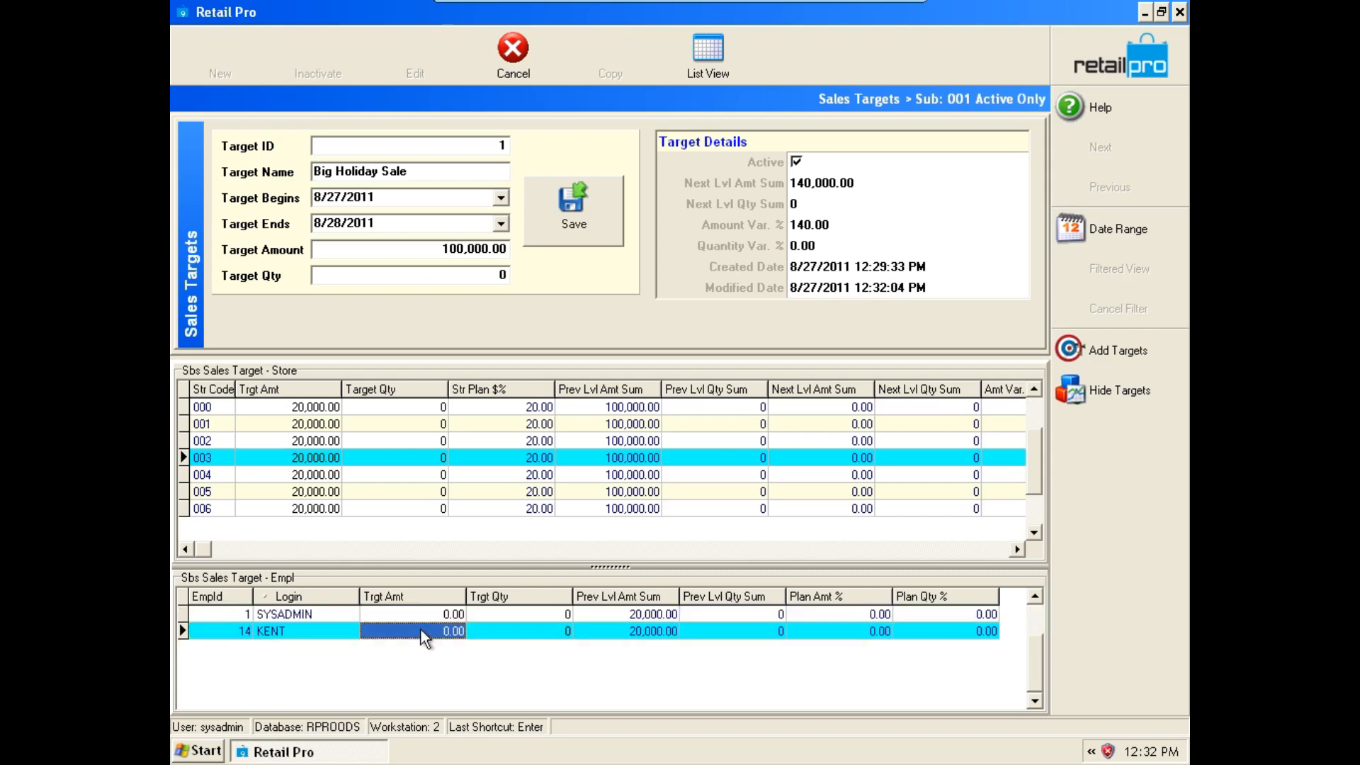
left_click(511, 614)
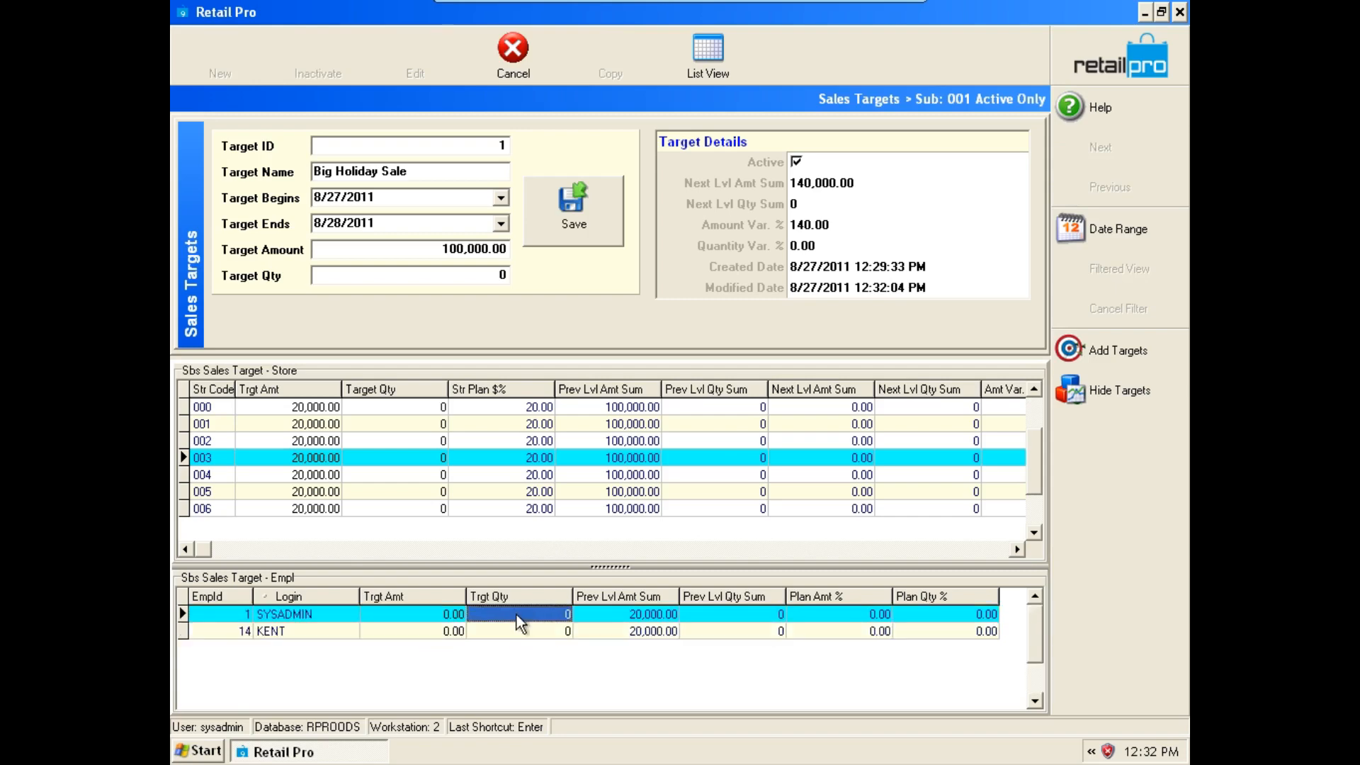
left_click(453, 614)
left_click(446, 629)
left_click(445, 618)
left_click(444, 633)
left_click(444, 618)
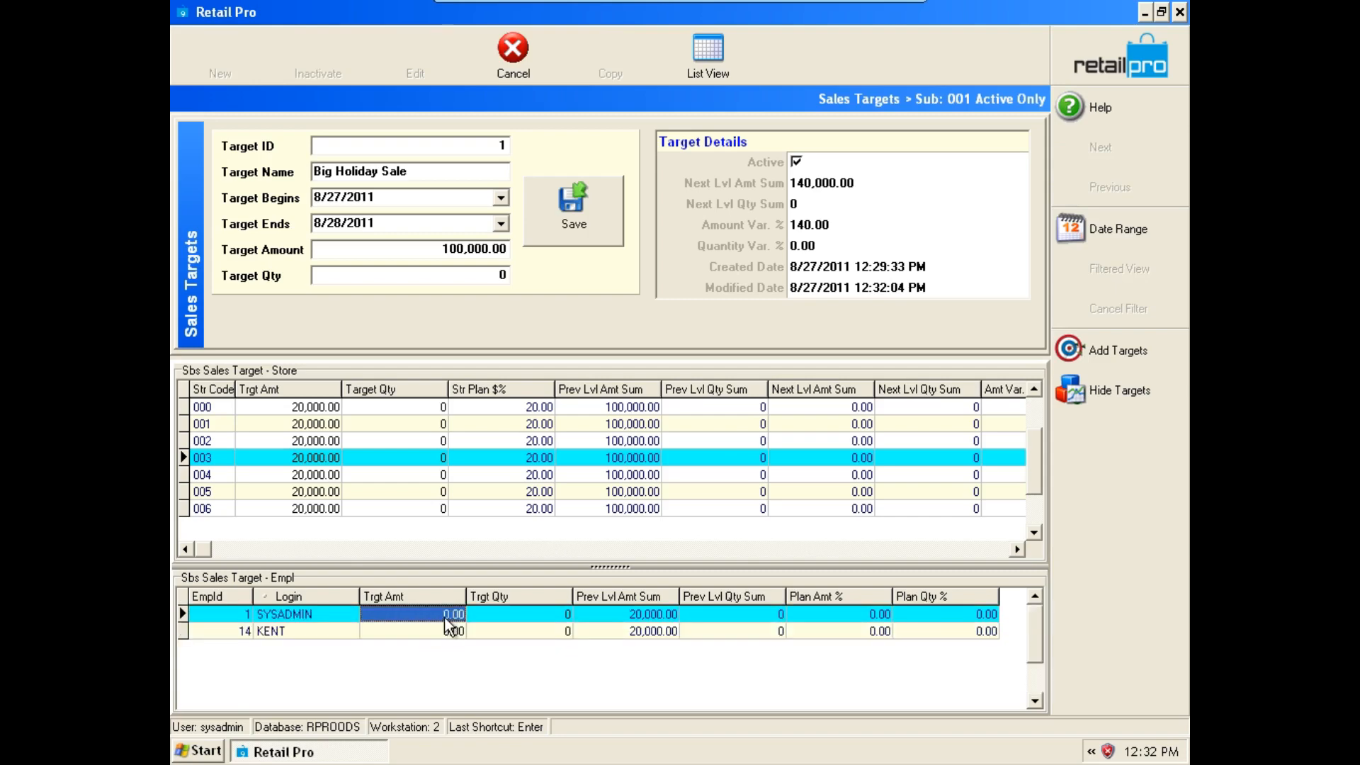
type("15000")
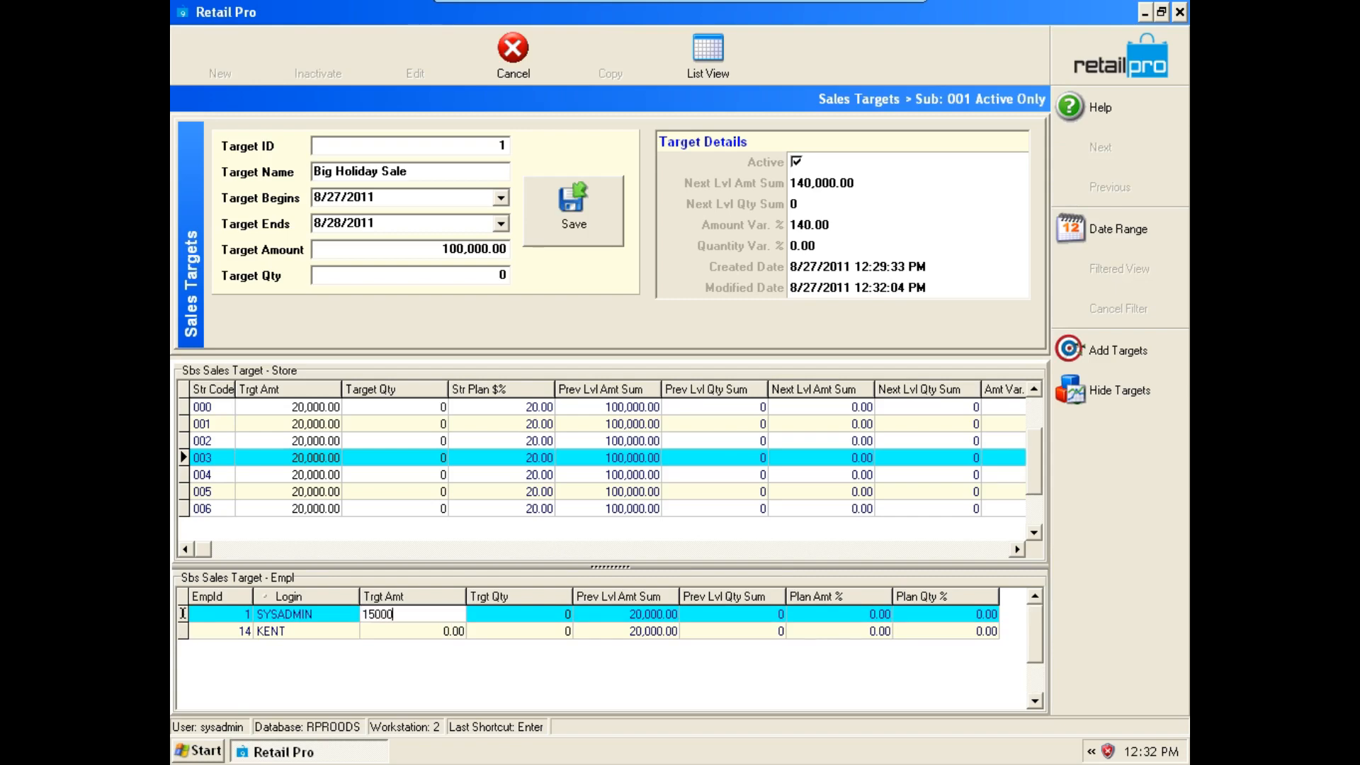
key("Return")
type("15000")
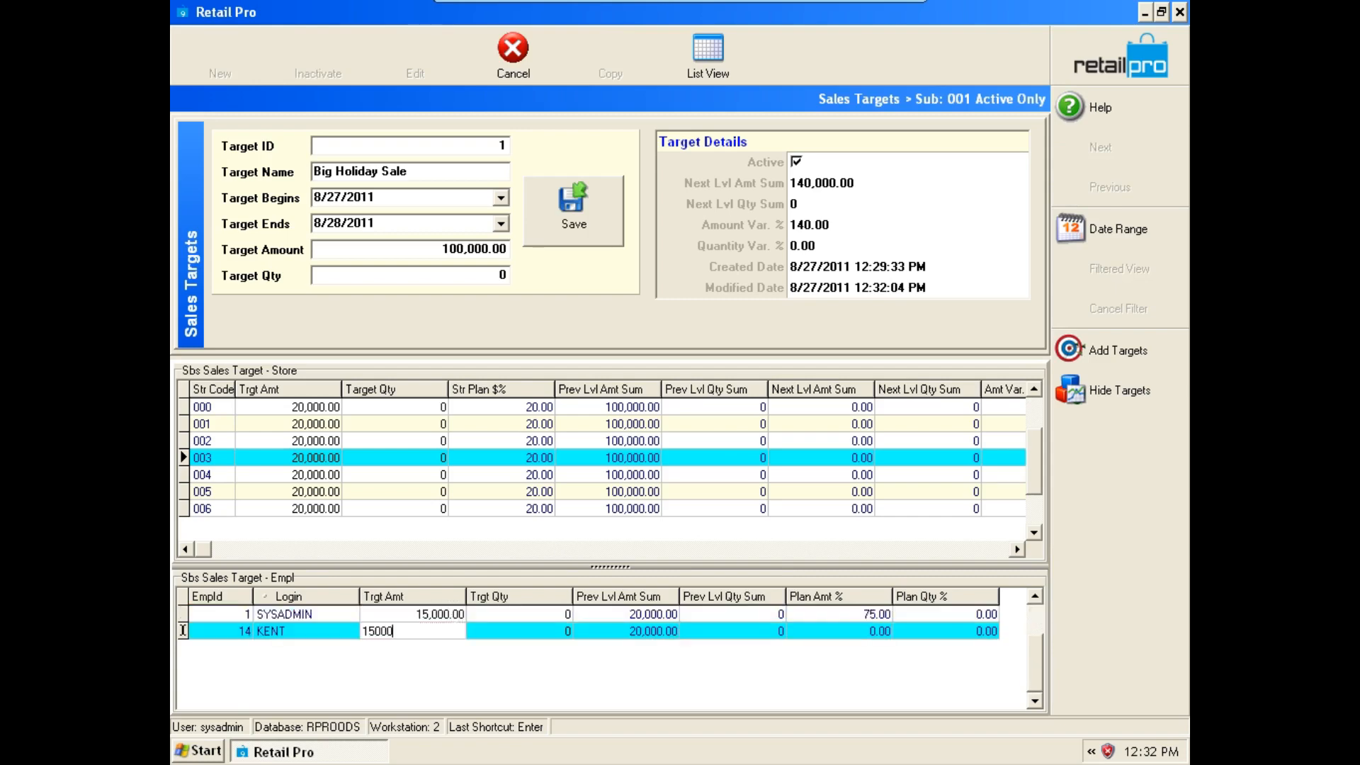
left_click(451, 615)
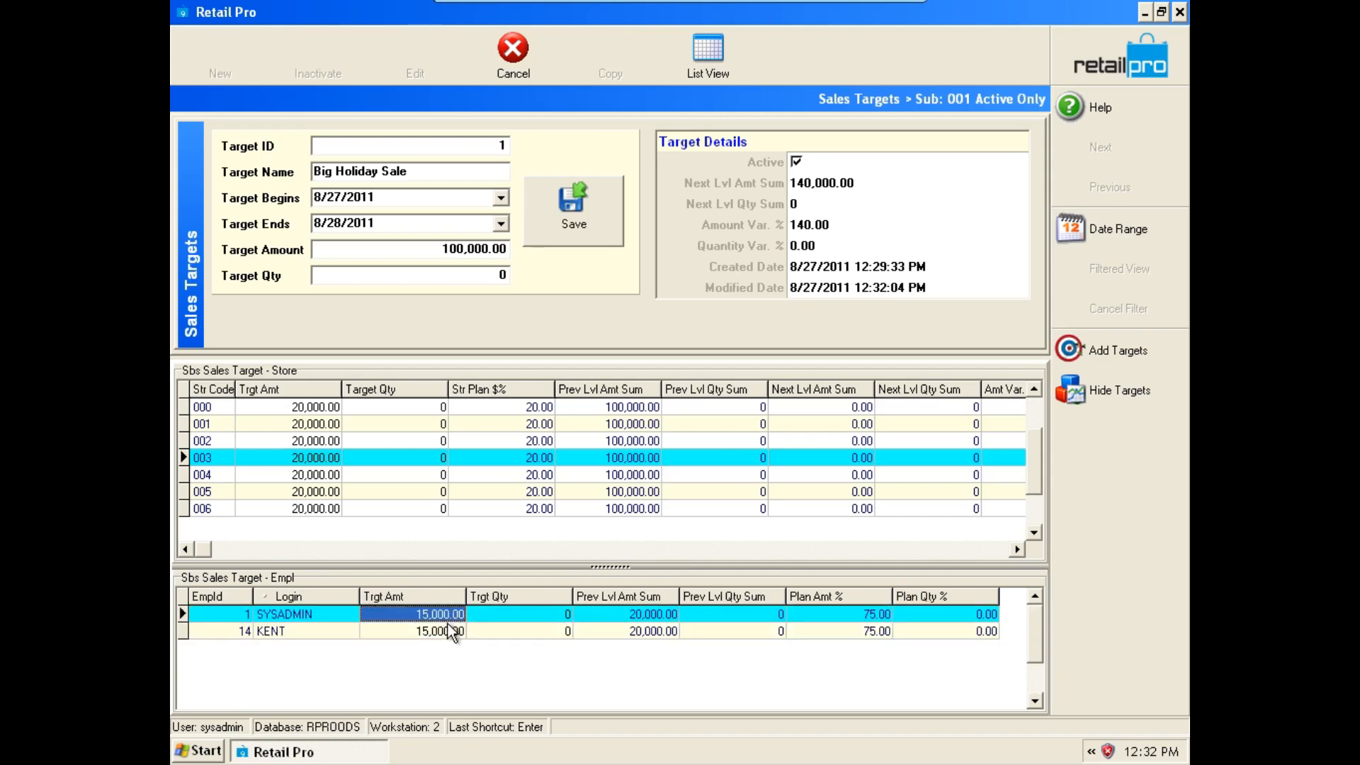
Compare the two employees' target amounts with store 003's target amount and save the sales target.
left_click(454, 631)
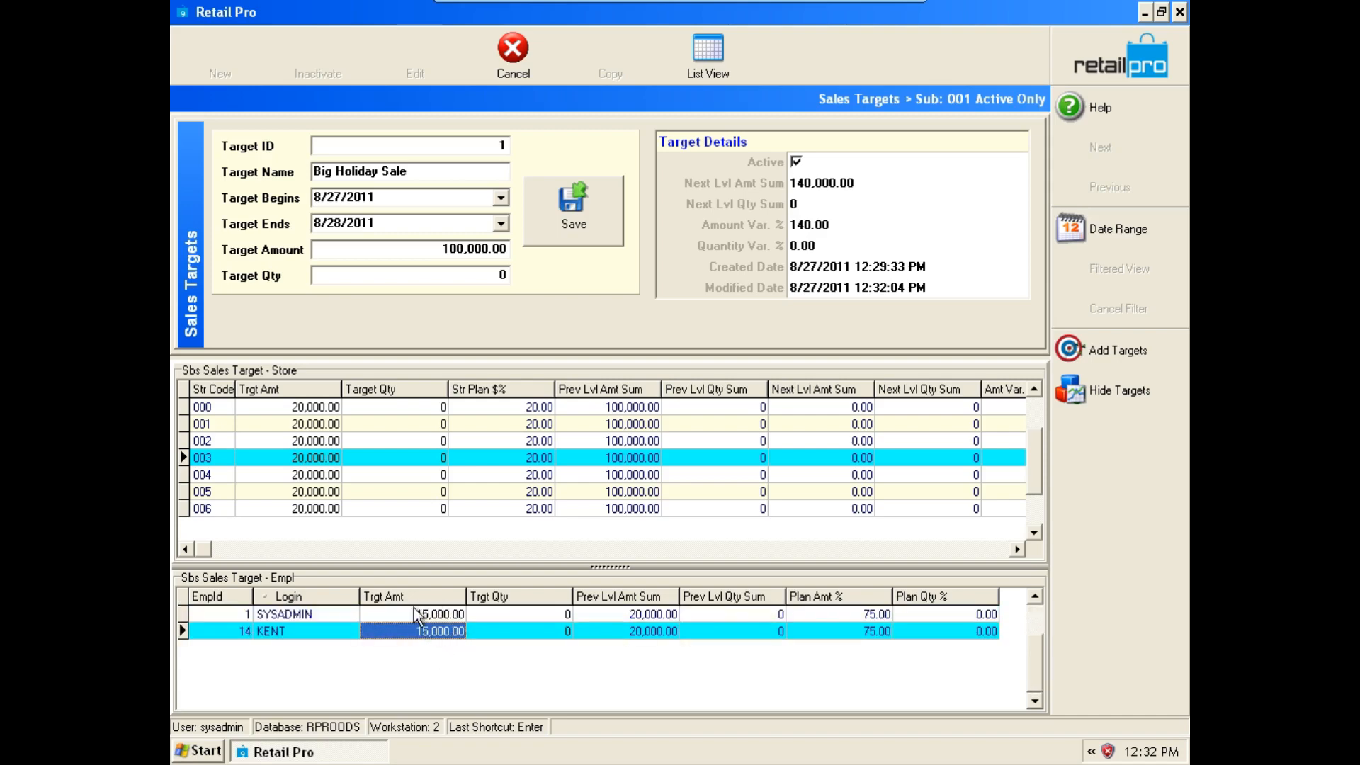
left_click(316, 459)
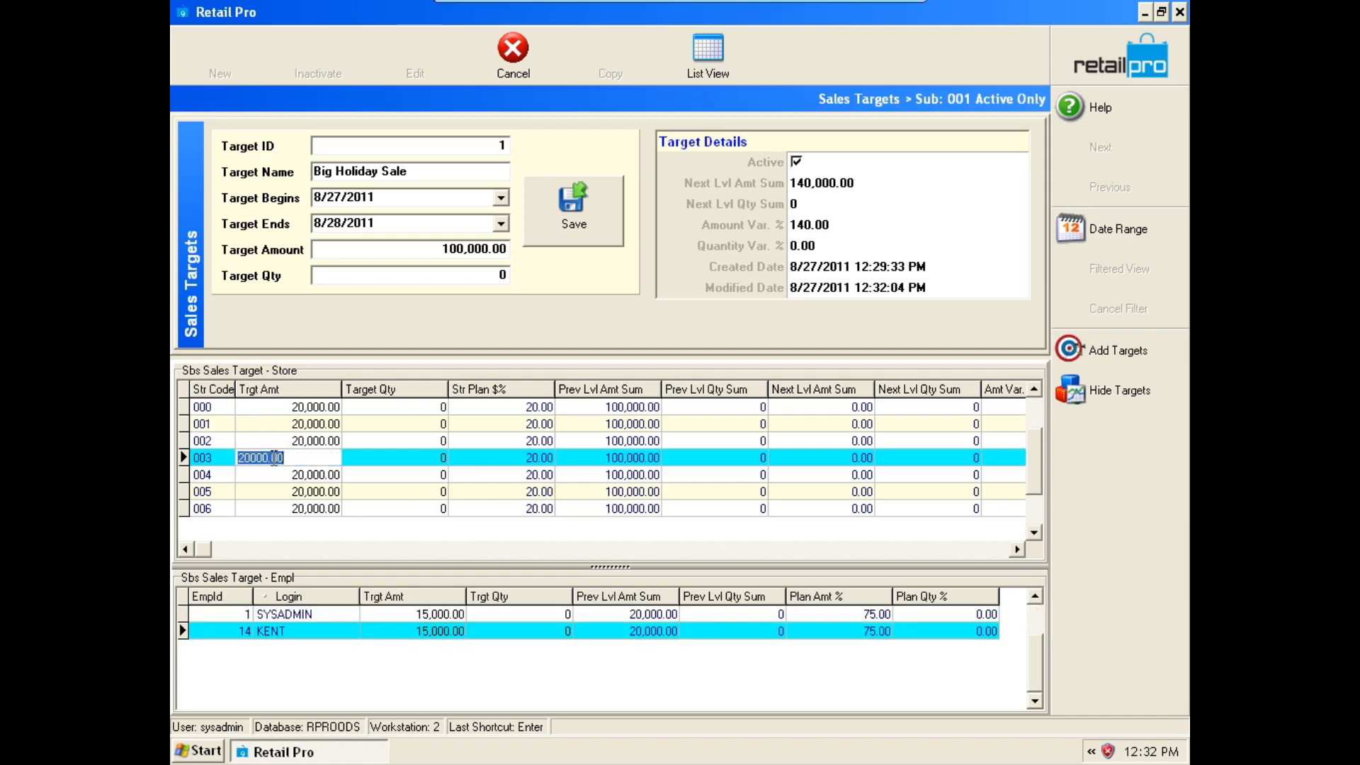
left_click(446, 632)
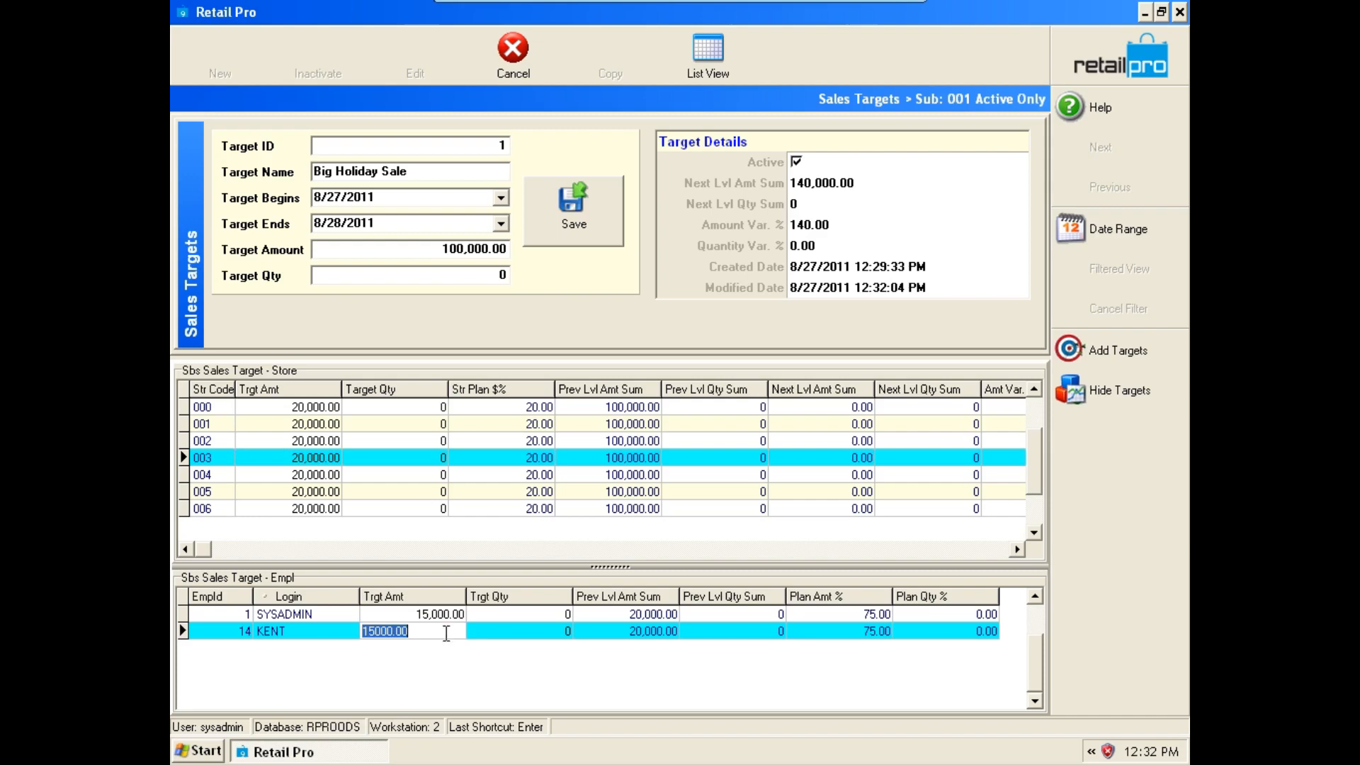
left_click(575, 205)
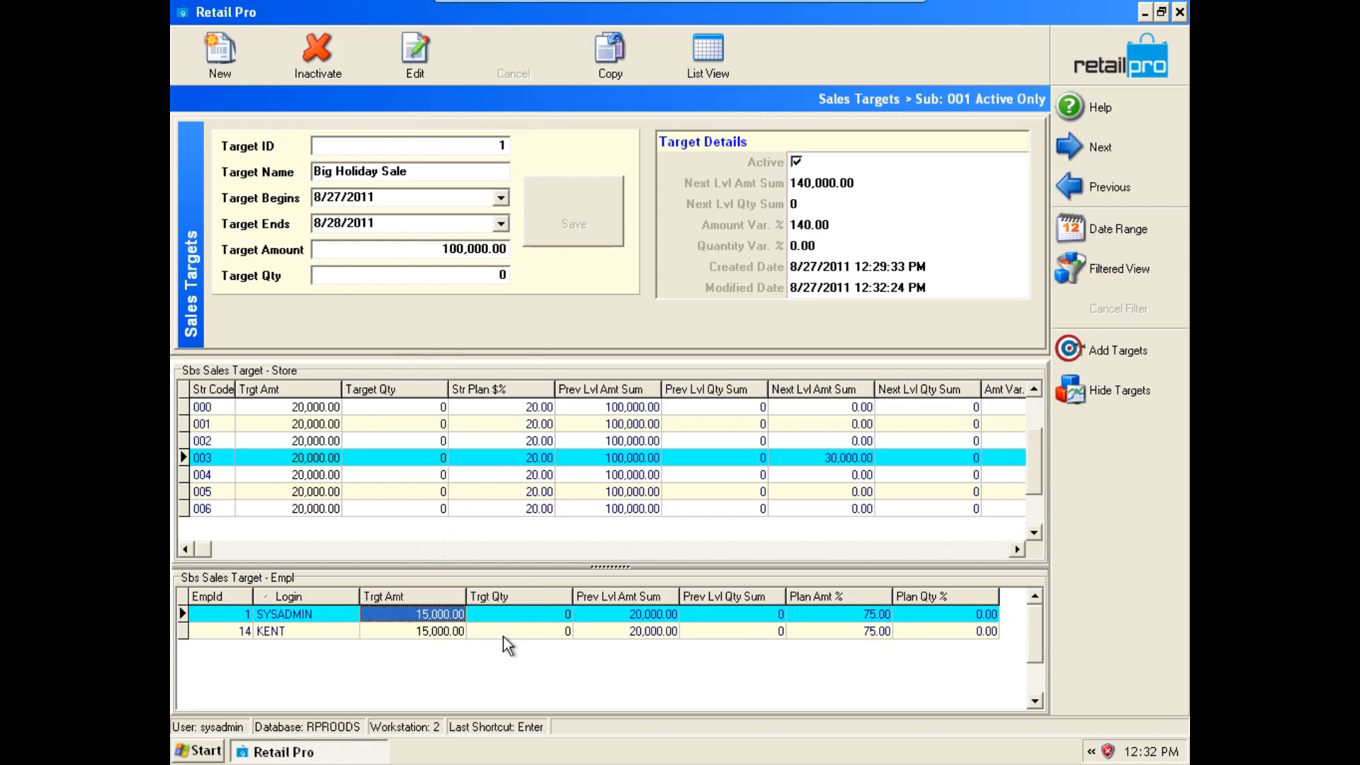
Leave the sales targets, go to the sales receipts and start a new receipt.
left_click(1128, 44)
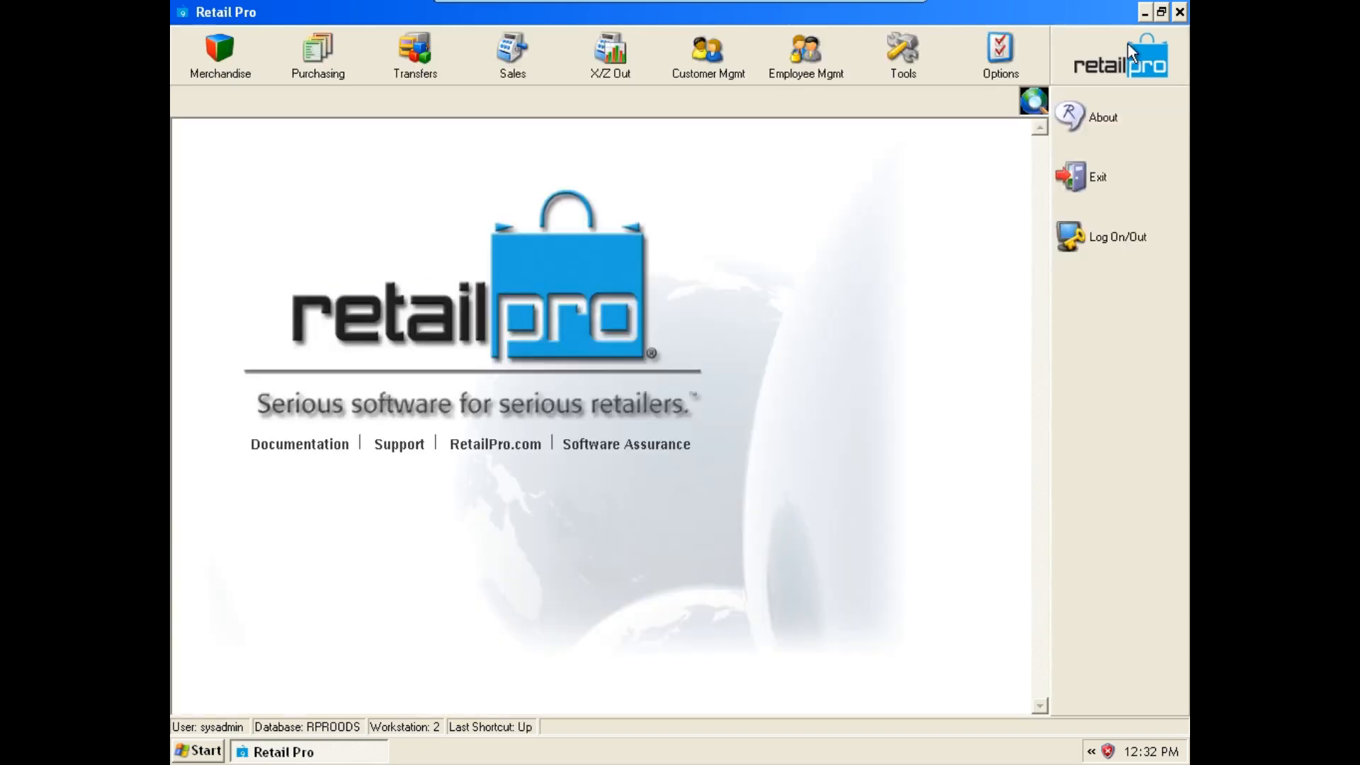
left_click(511, 58)
left_click(520, 110)
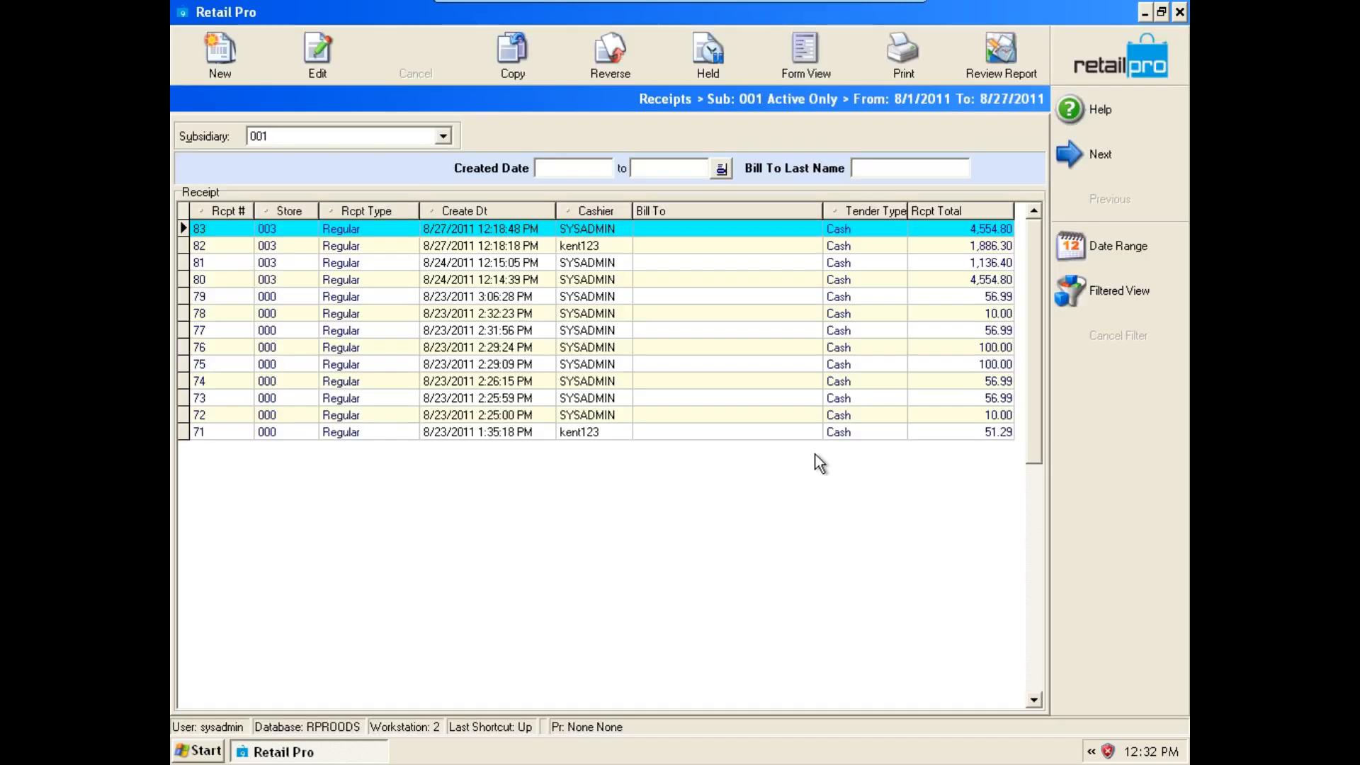
left_click(228, 70)
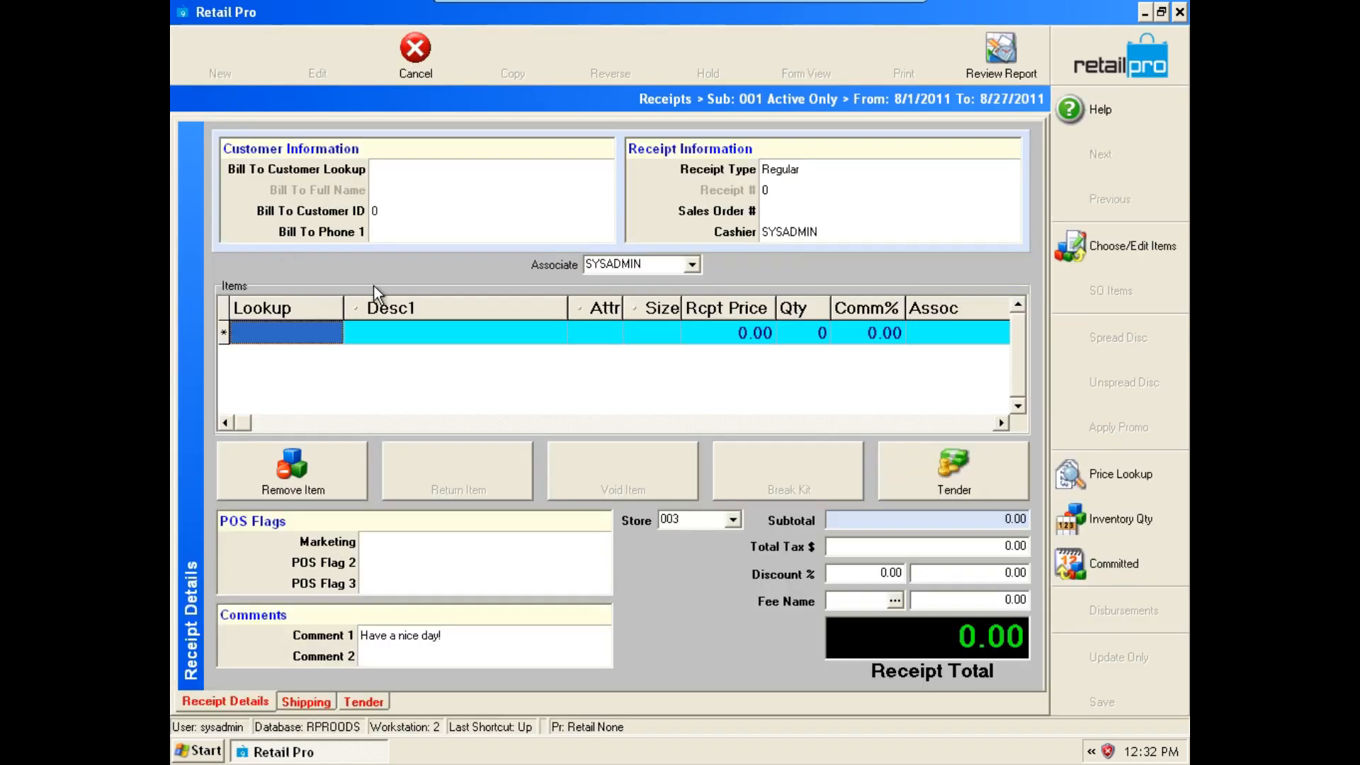
Look up all items with * and add the khaki size 10 TRAILMEISTER to the receipt.
type("*")
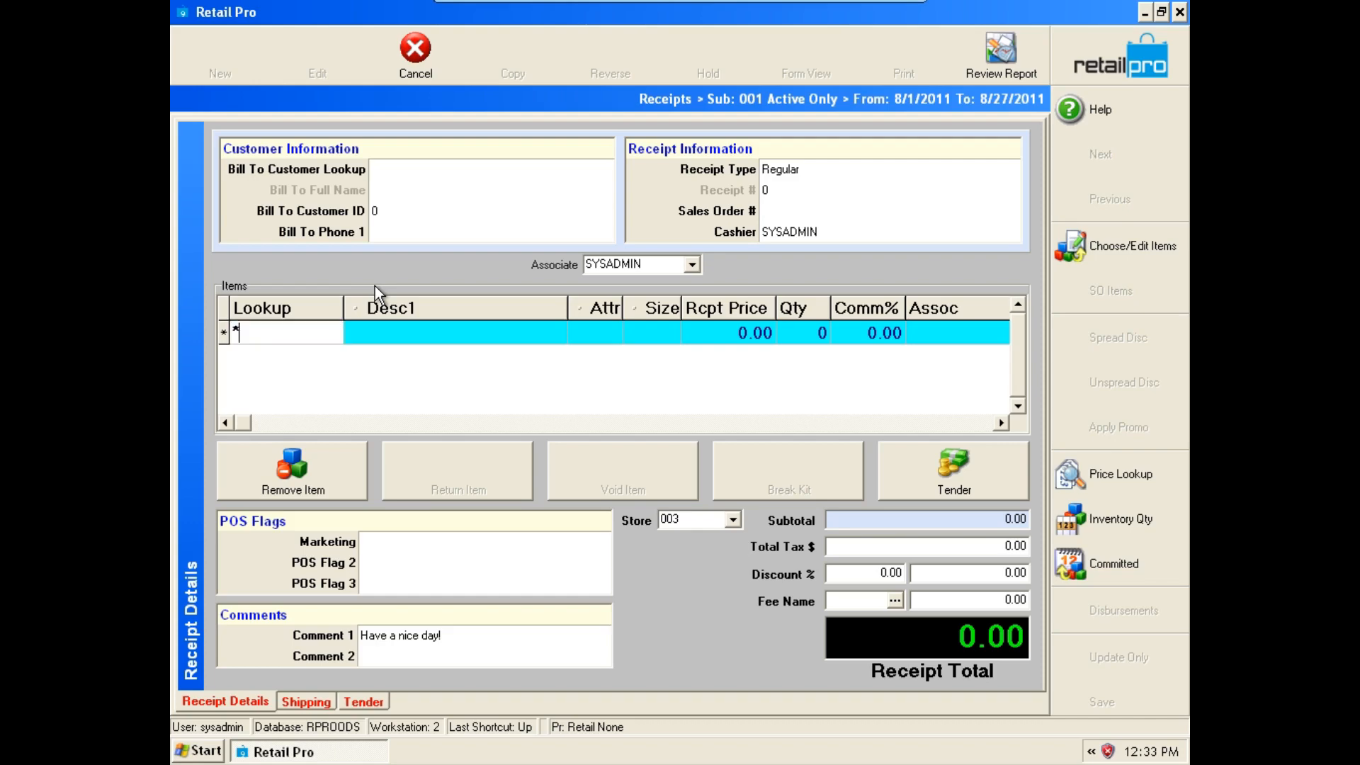
key("Page_Down")
key("Page_Down")
key("Page_Down")
key("Page_Down")
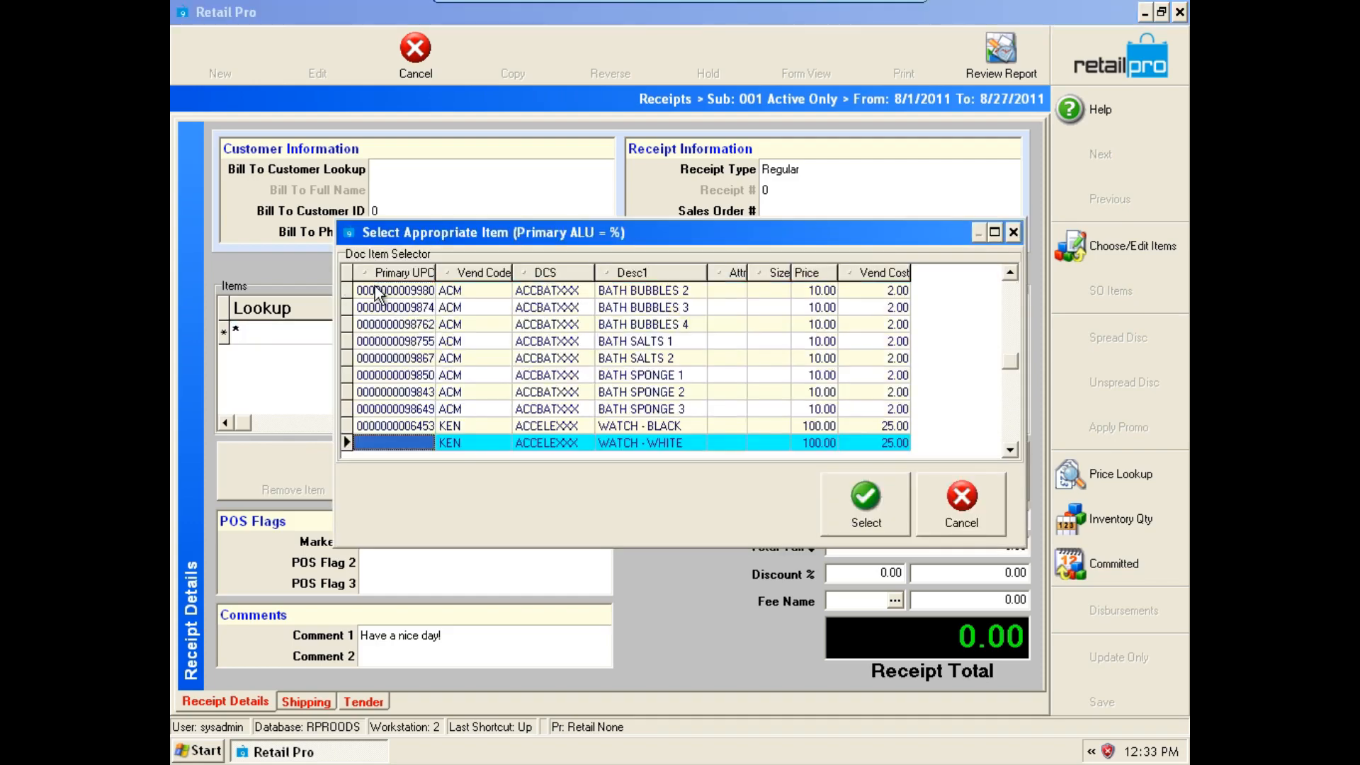
key("Tab")
key("Escape")
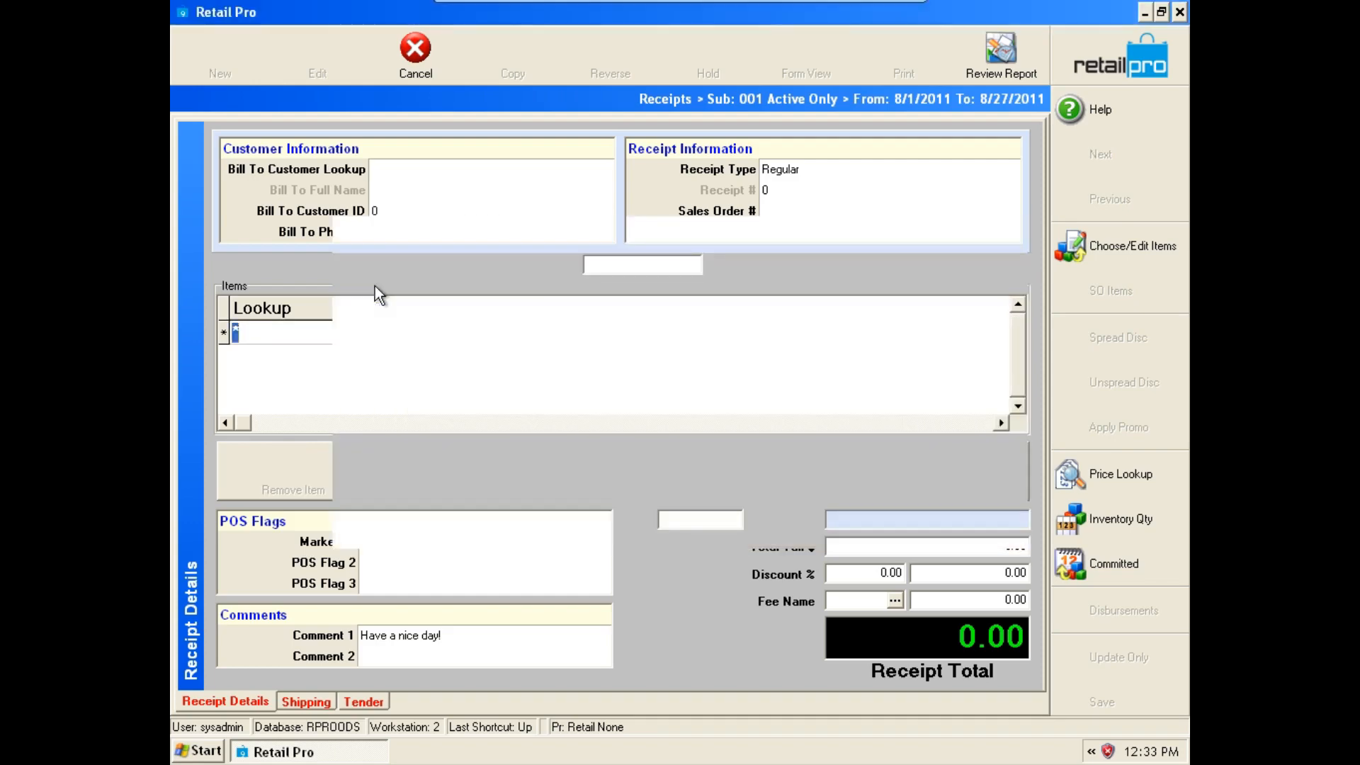
Add the khaki size 10 TRAILMEISTER as a second line on the receipt using the * lookup.
type("*")
key("Return")
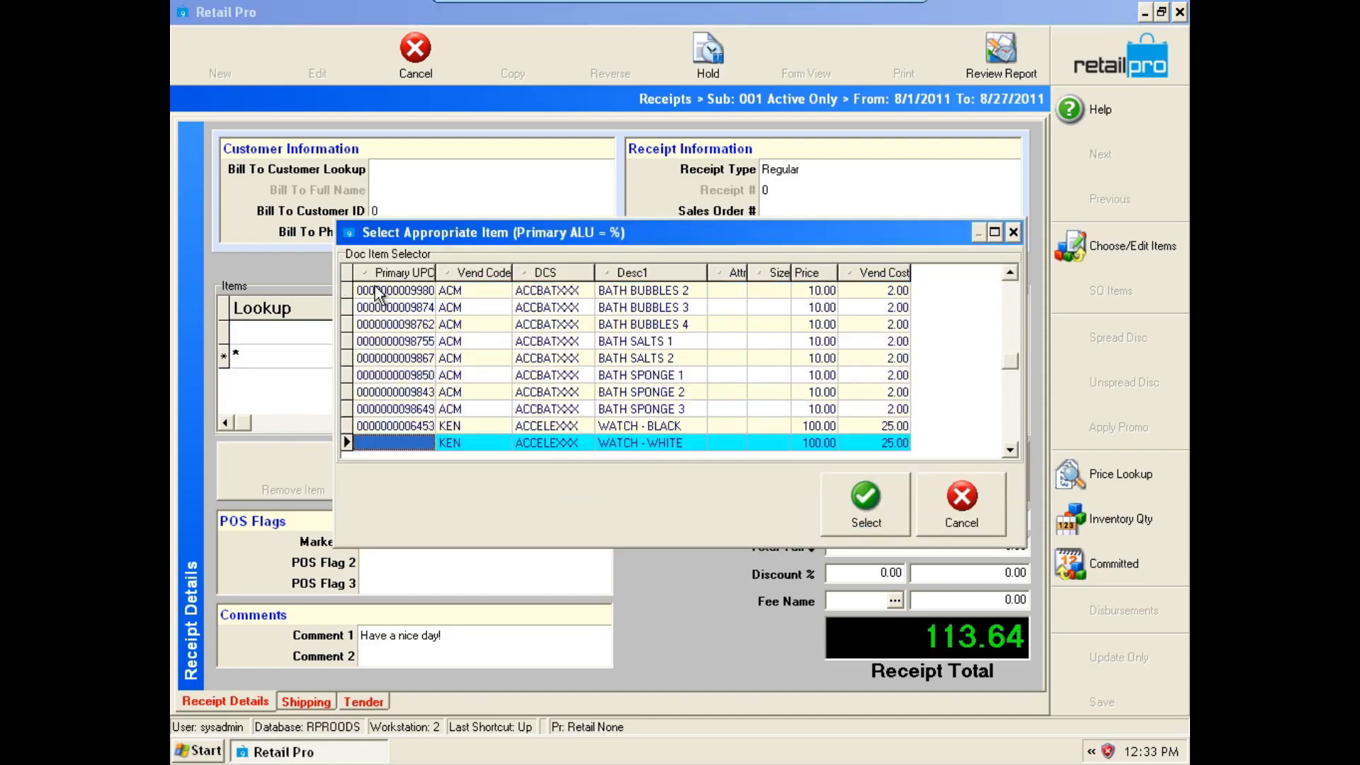
key("Page_Down")
key("Page_Down")
key("Page_Down")
key("Page_Down")
key("Tab")
key("Return")
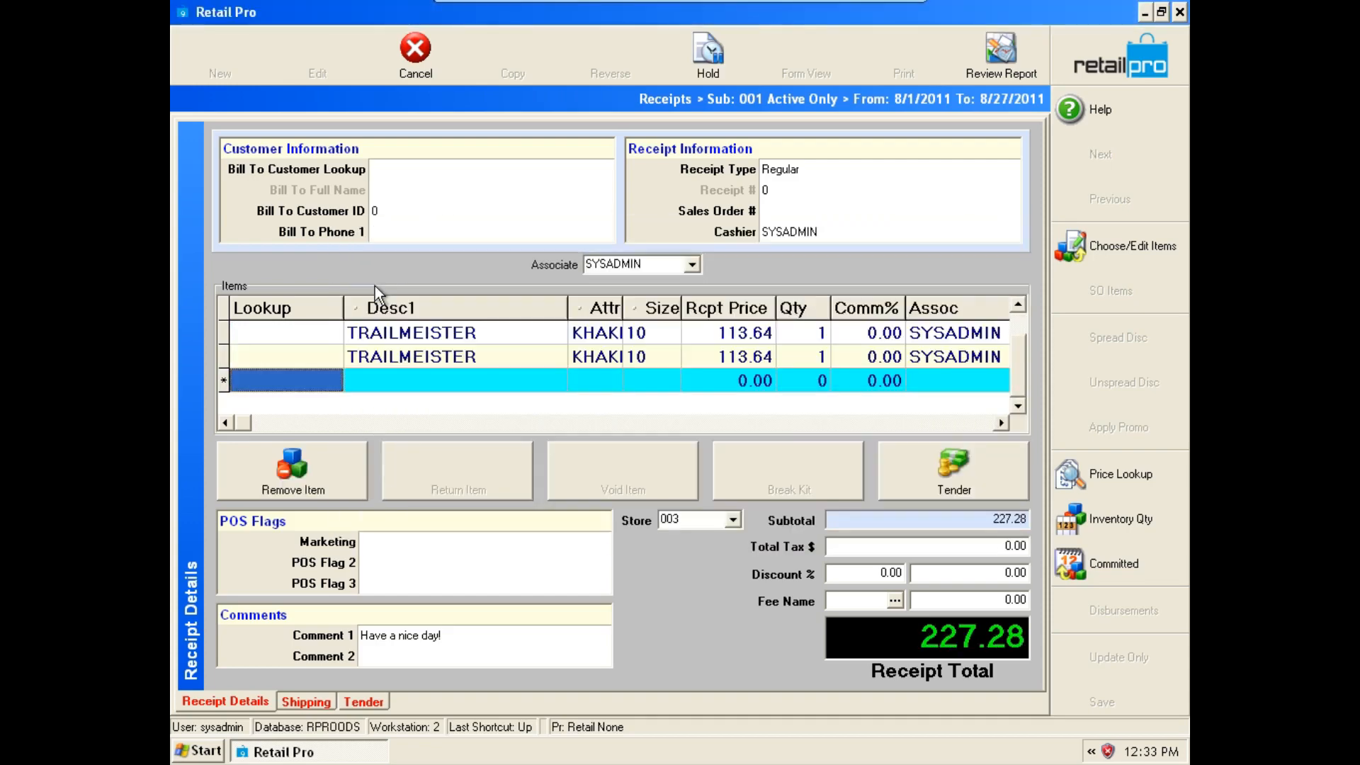
Set the quantity of the first TRAILMEISTER line to 6 and of the second line to 5.
key("Up")
key("Up")
key("Tab")
key("Tab")
type("6")
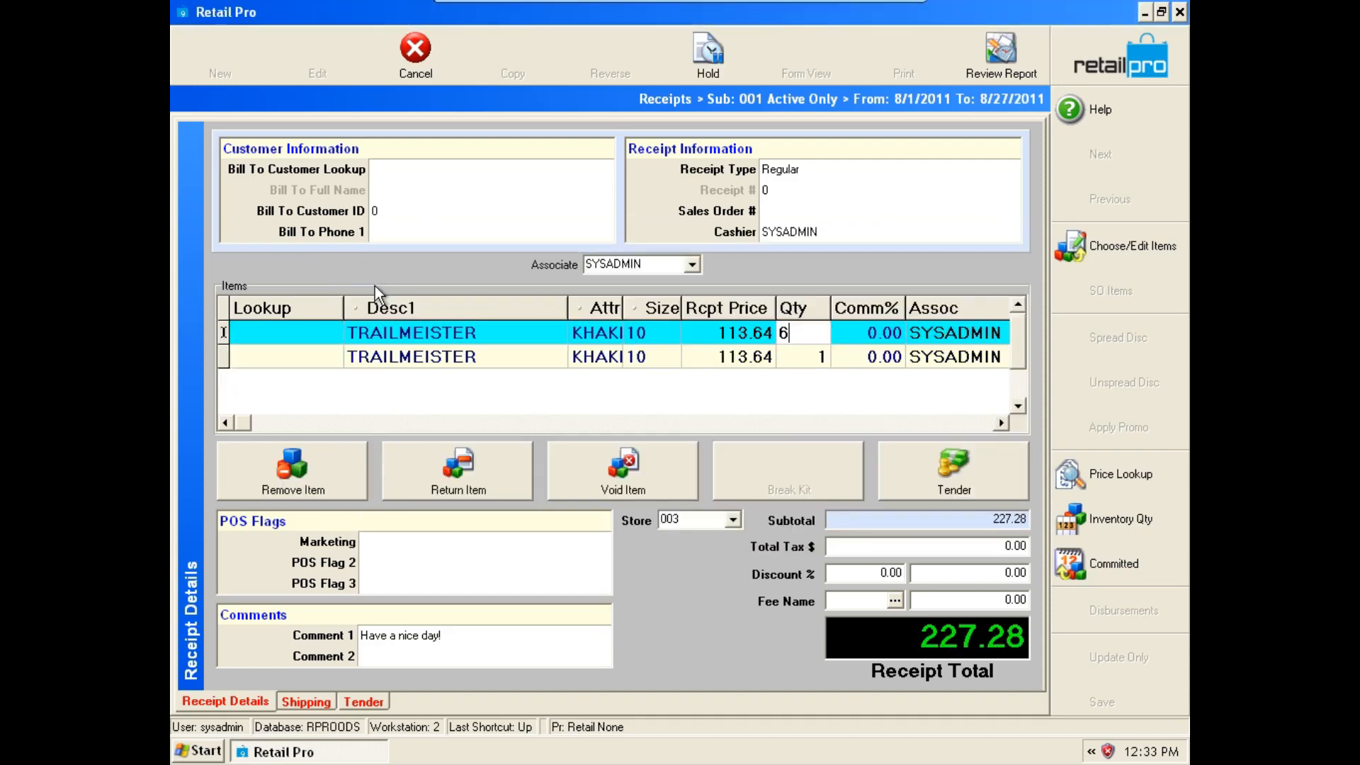
key("Down")
type("5")
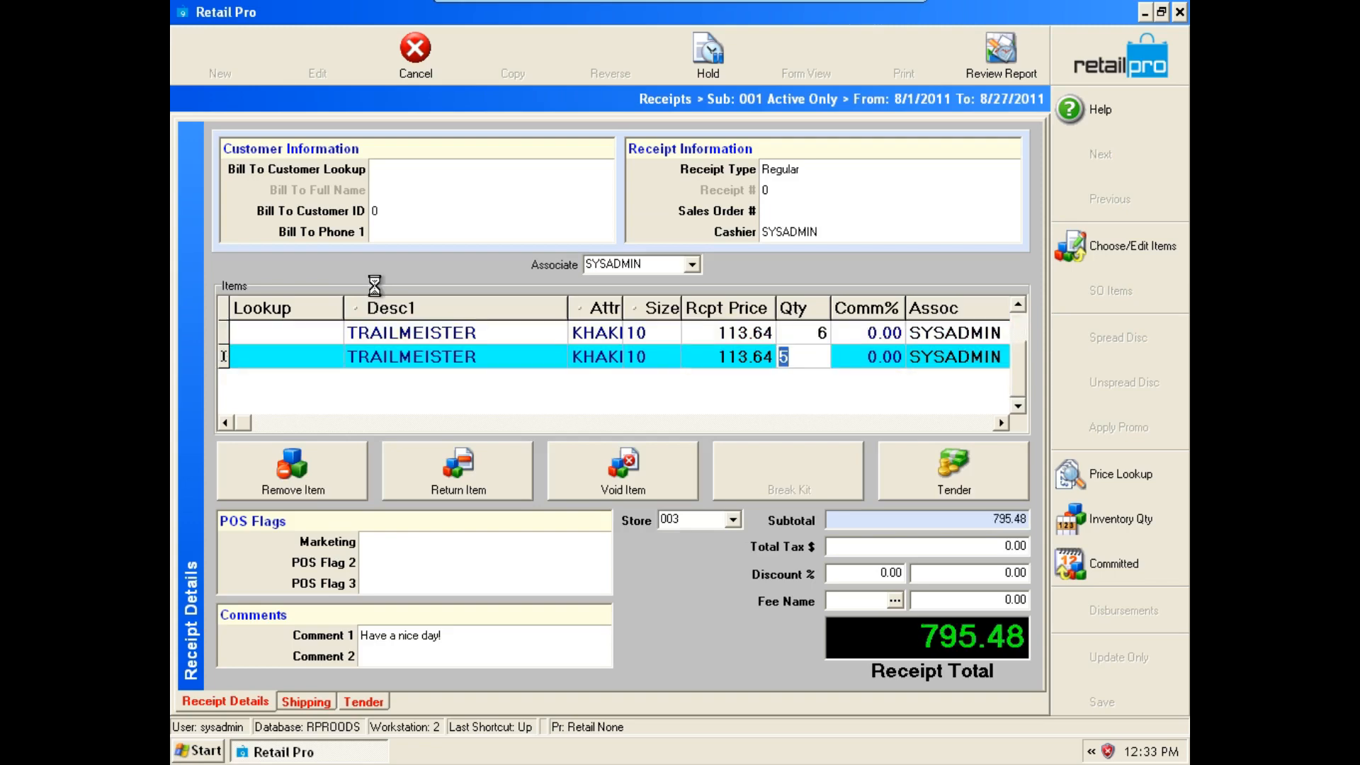
key("Up")
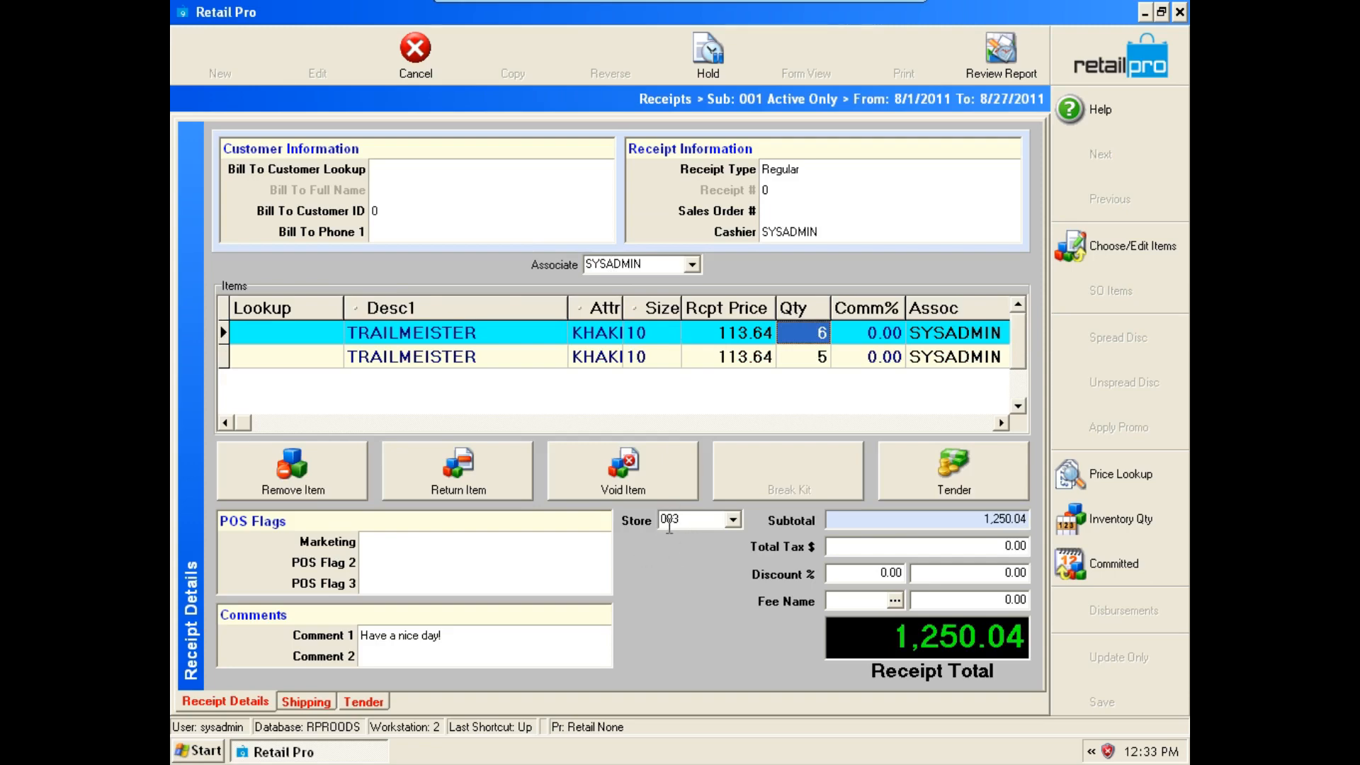
Tender the full amount due in cash and update the receipt without printing it.
left_click(983, 478)
left_click(316, 384)
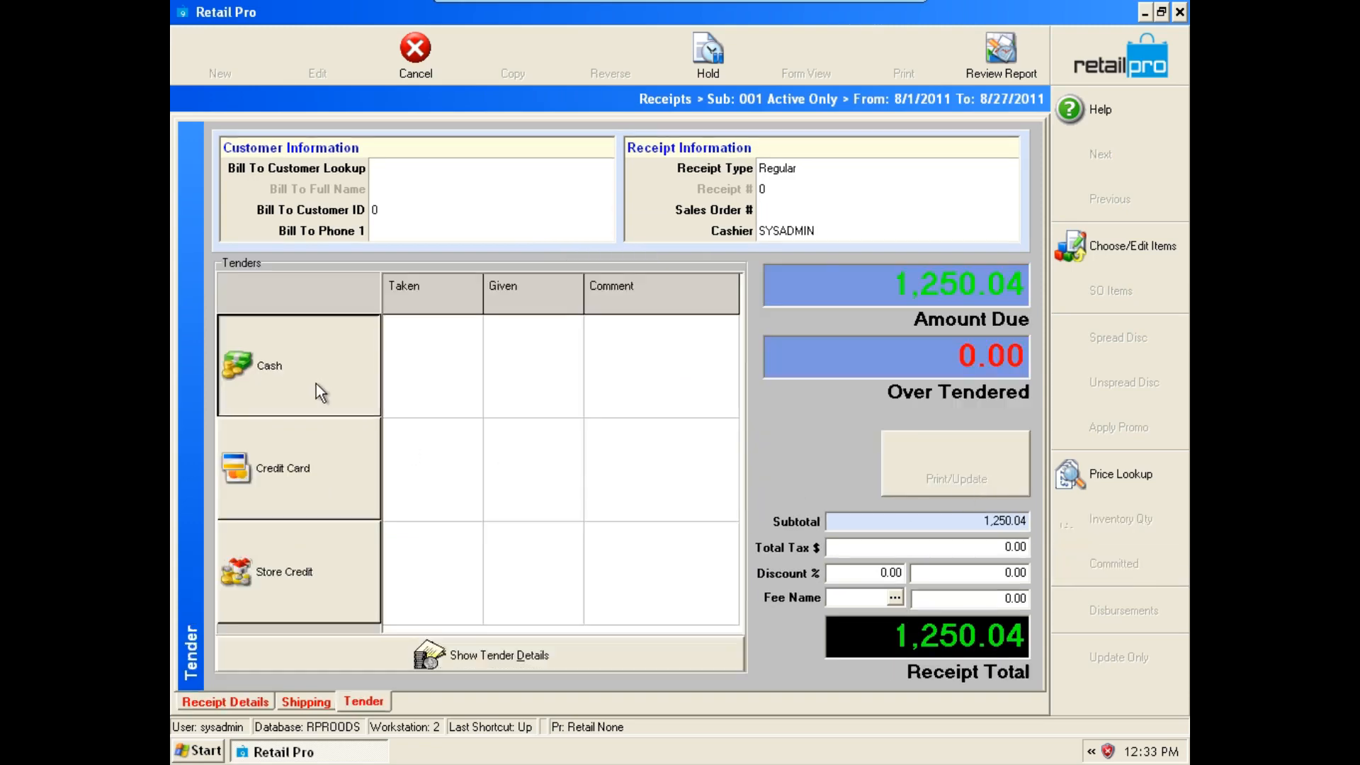
left_click(677, 484)
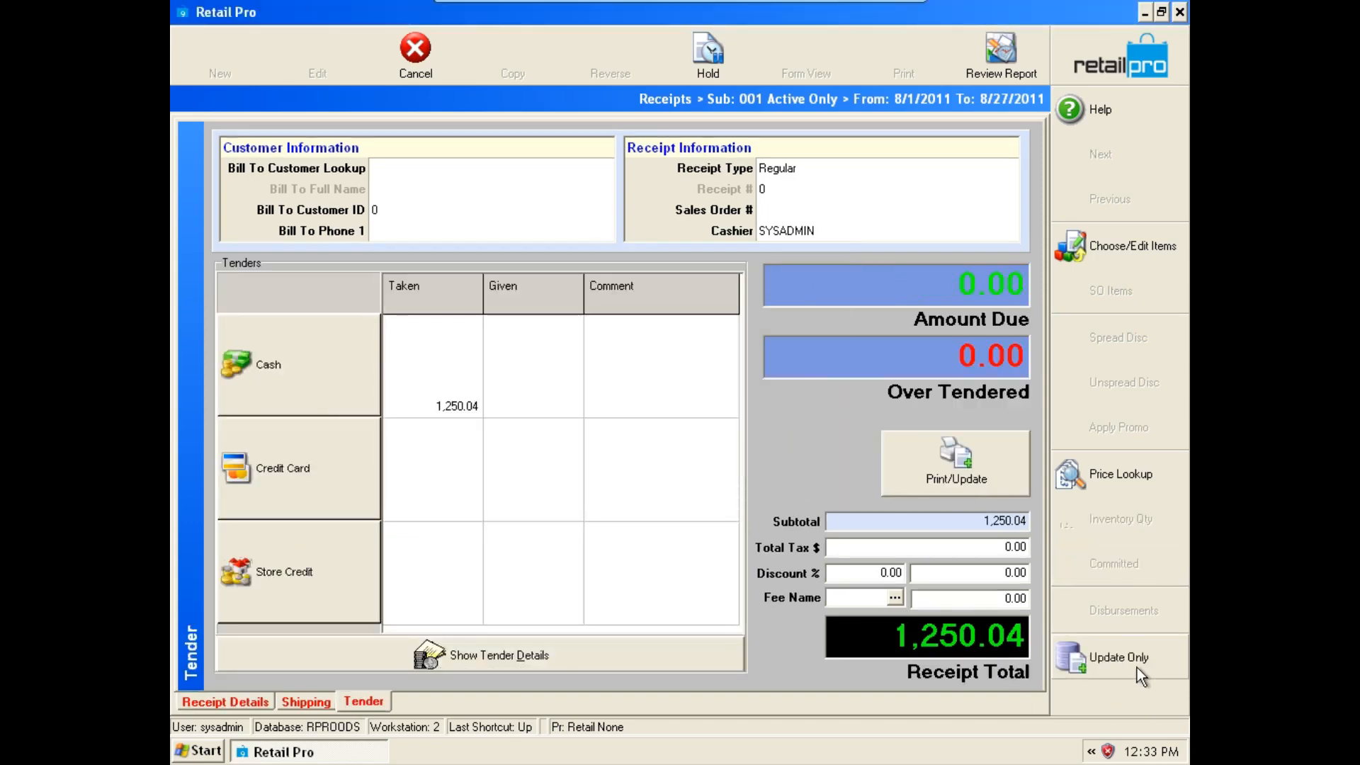
left_click(1136, 667)
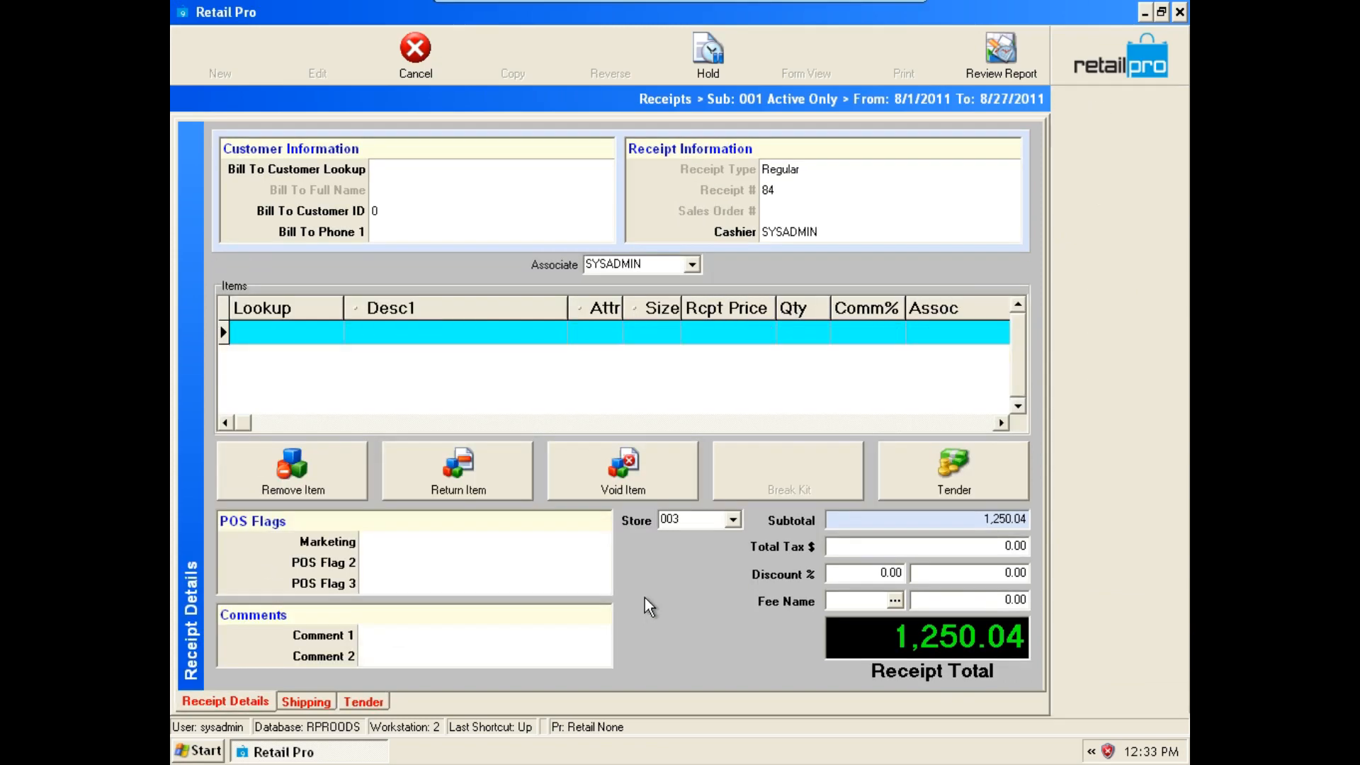
Add the white size 8 SATEEN BLAZER to the new receipt with a quantity of 5.
type("*")
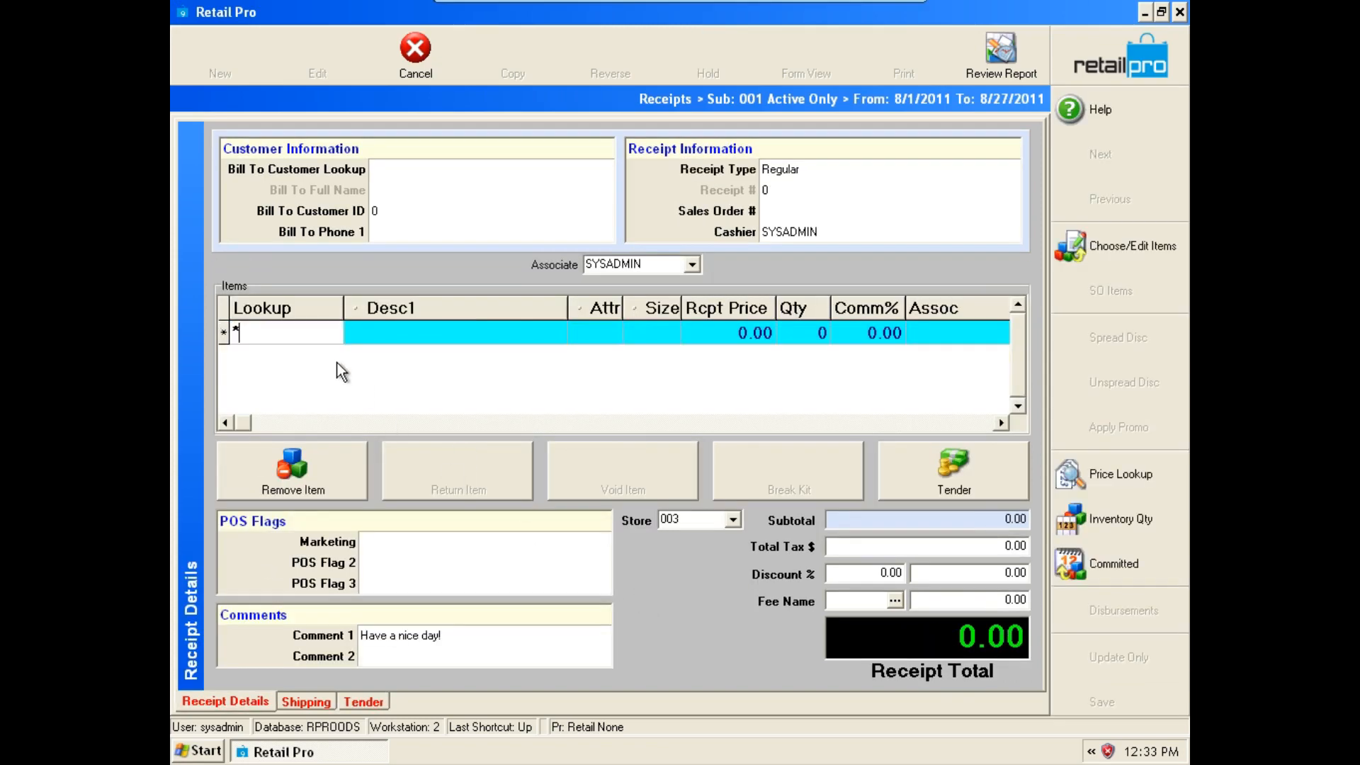
key("Return")
key("Page_Down")
key("Page_Down")
key("Page_Down")
key("Page_Down")
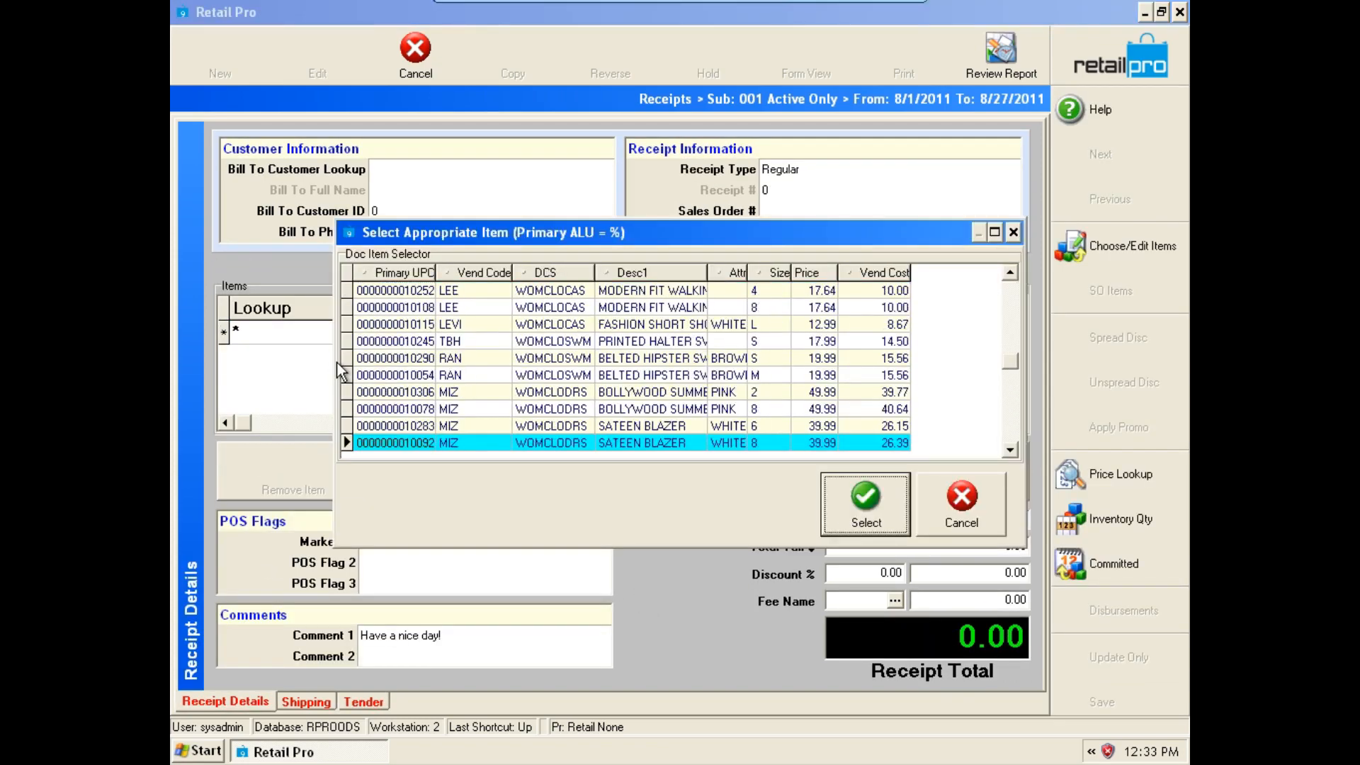
key("Return")
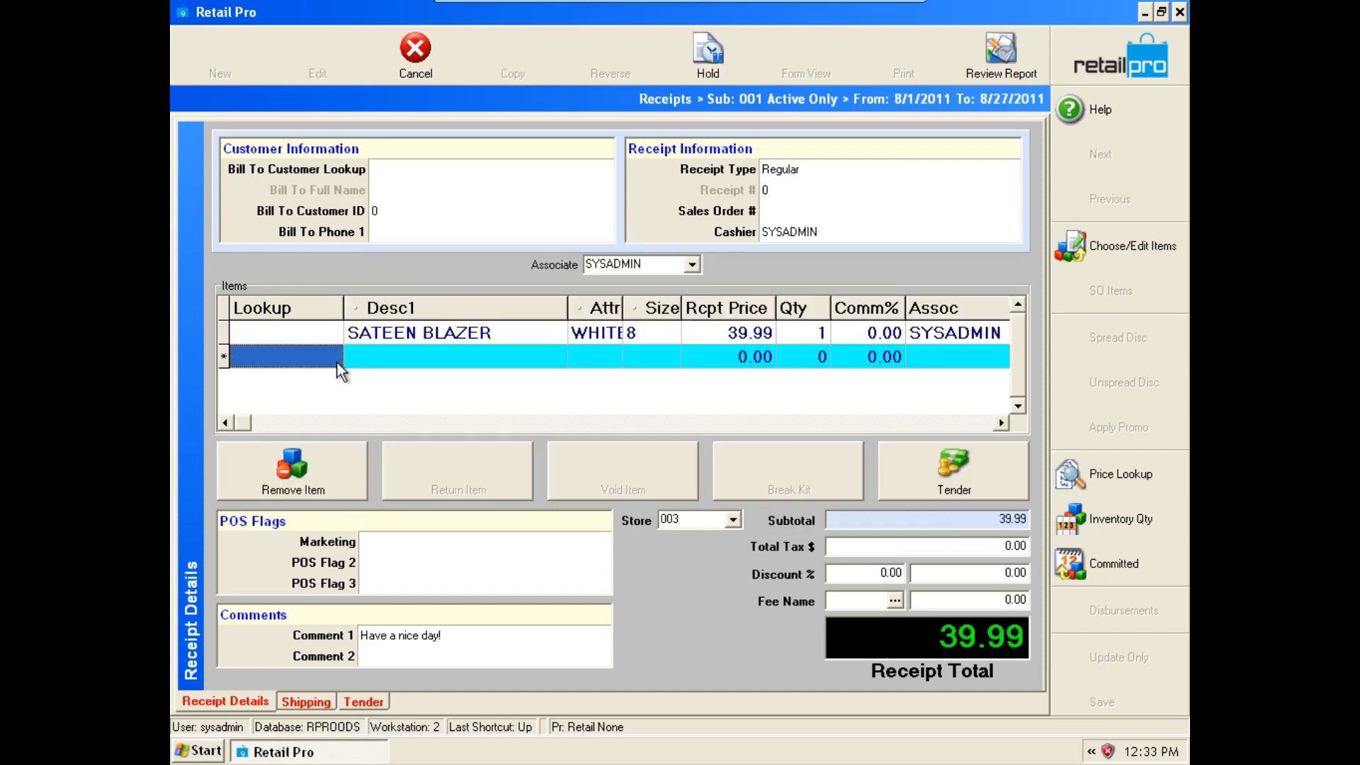
key("Up")
type("5")
key("Tab")
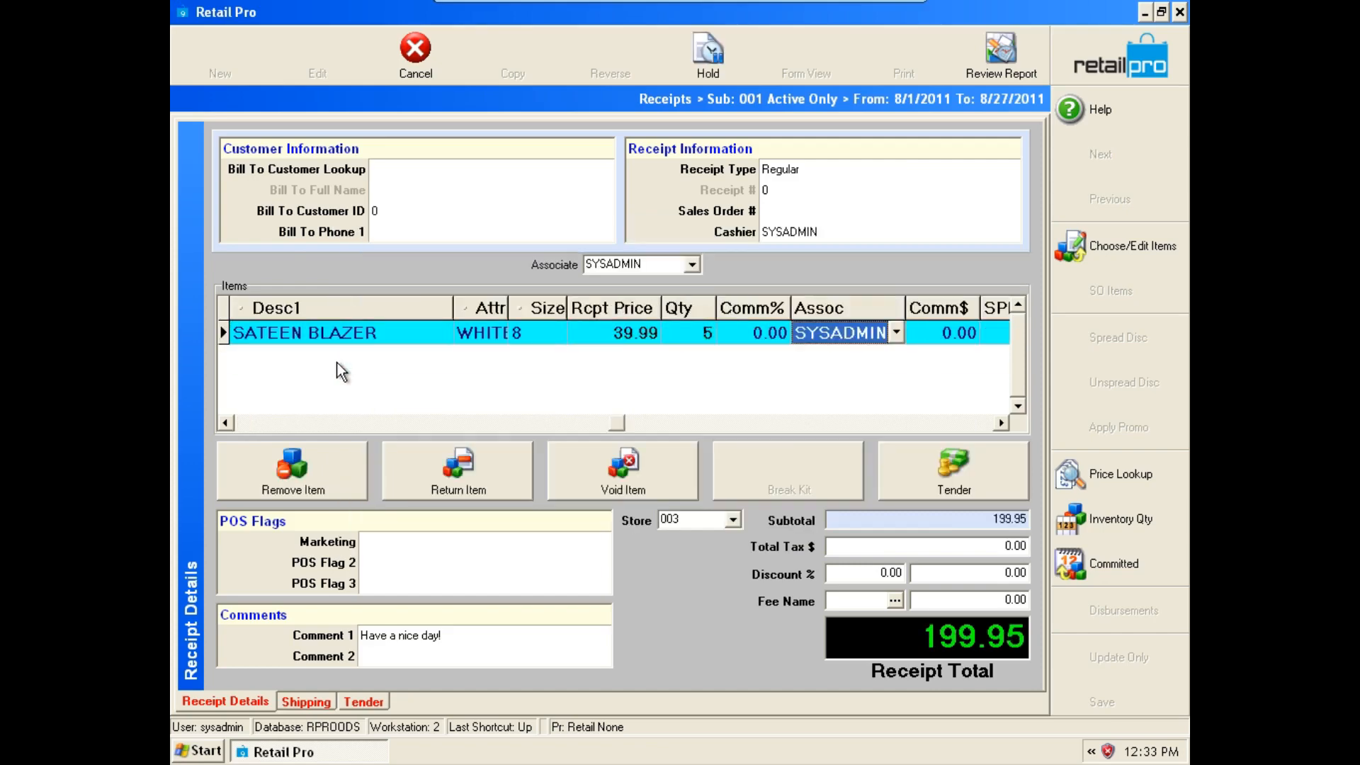
Assign the receipt and its existing SATEEN BLAZER item to associate kent123.
left_click(692, 265)
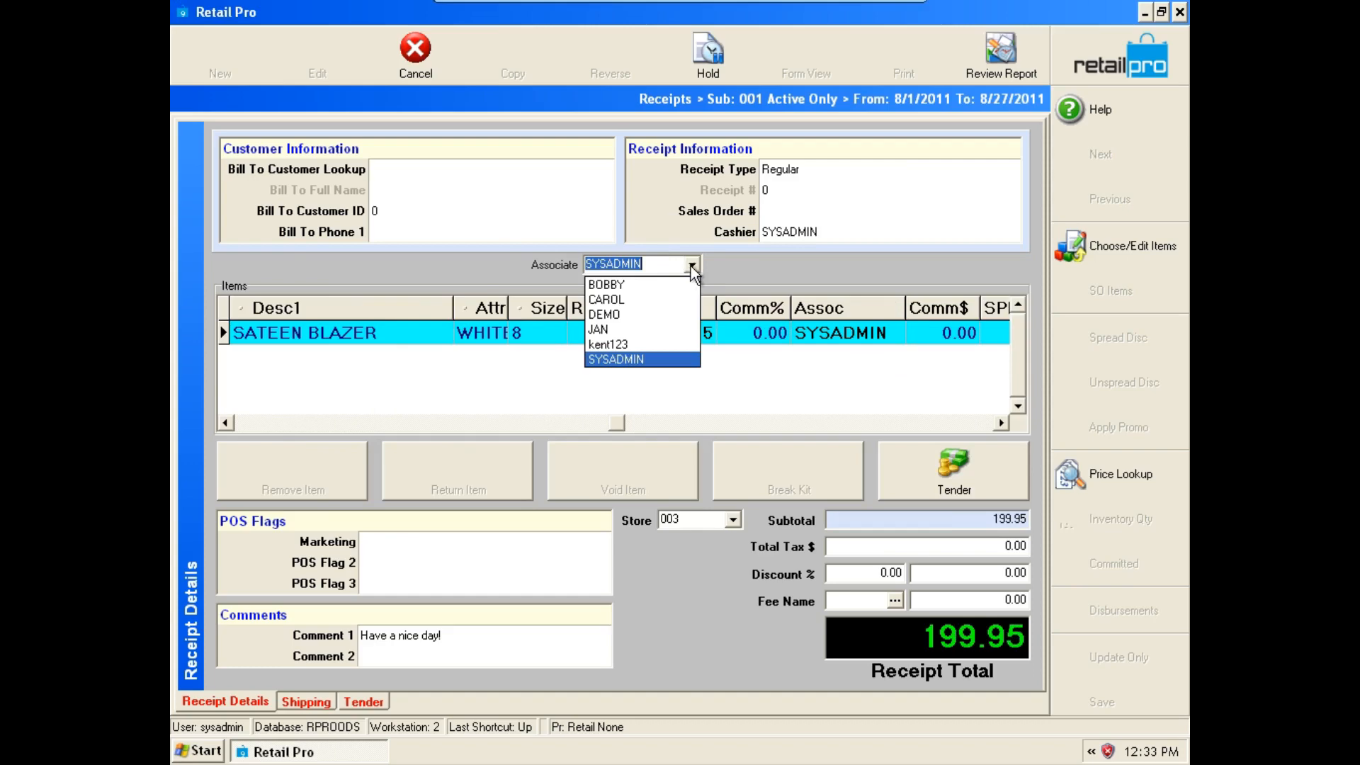
left_click(622, 344)
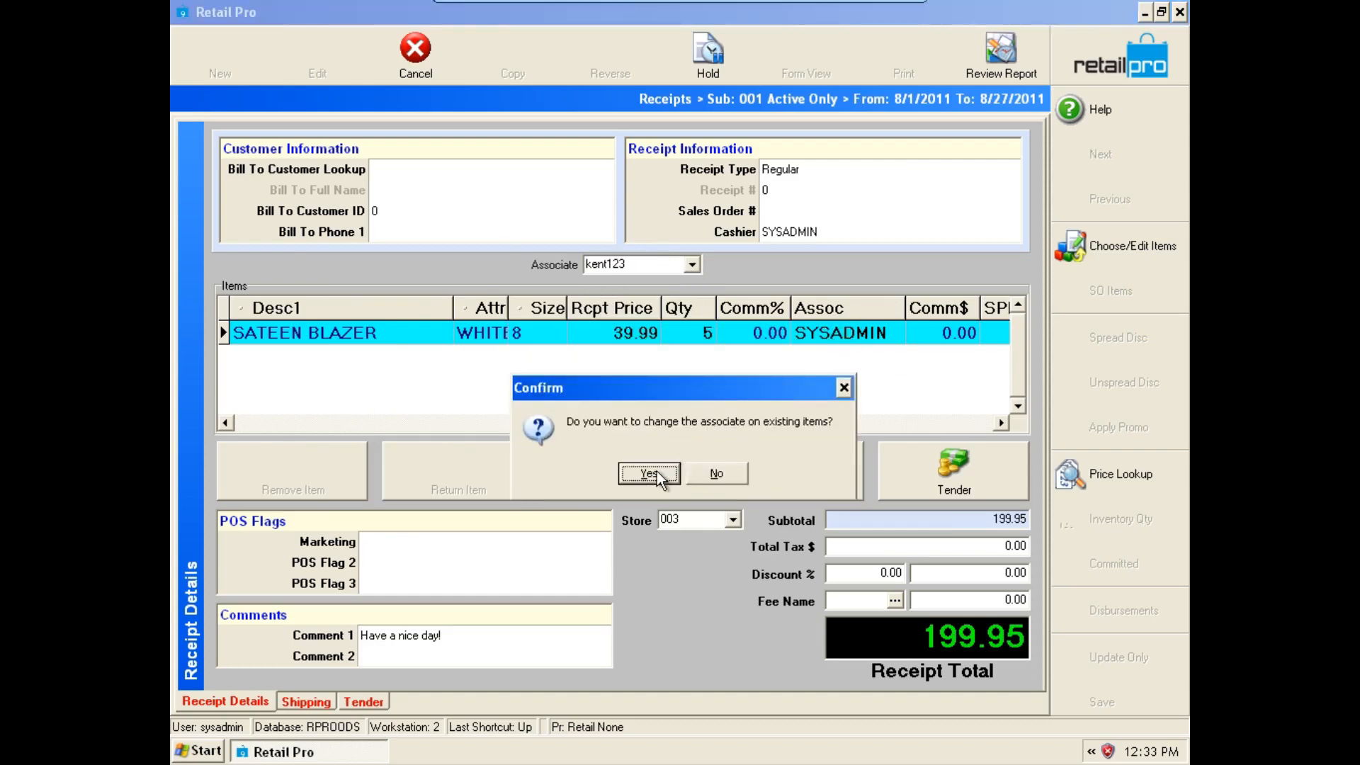
left_click(649, 472)
left_click(762, 336)
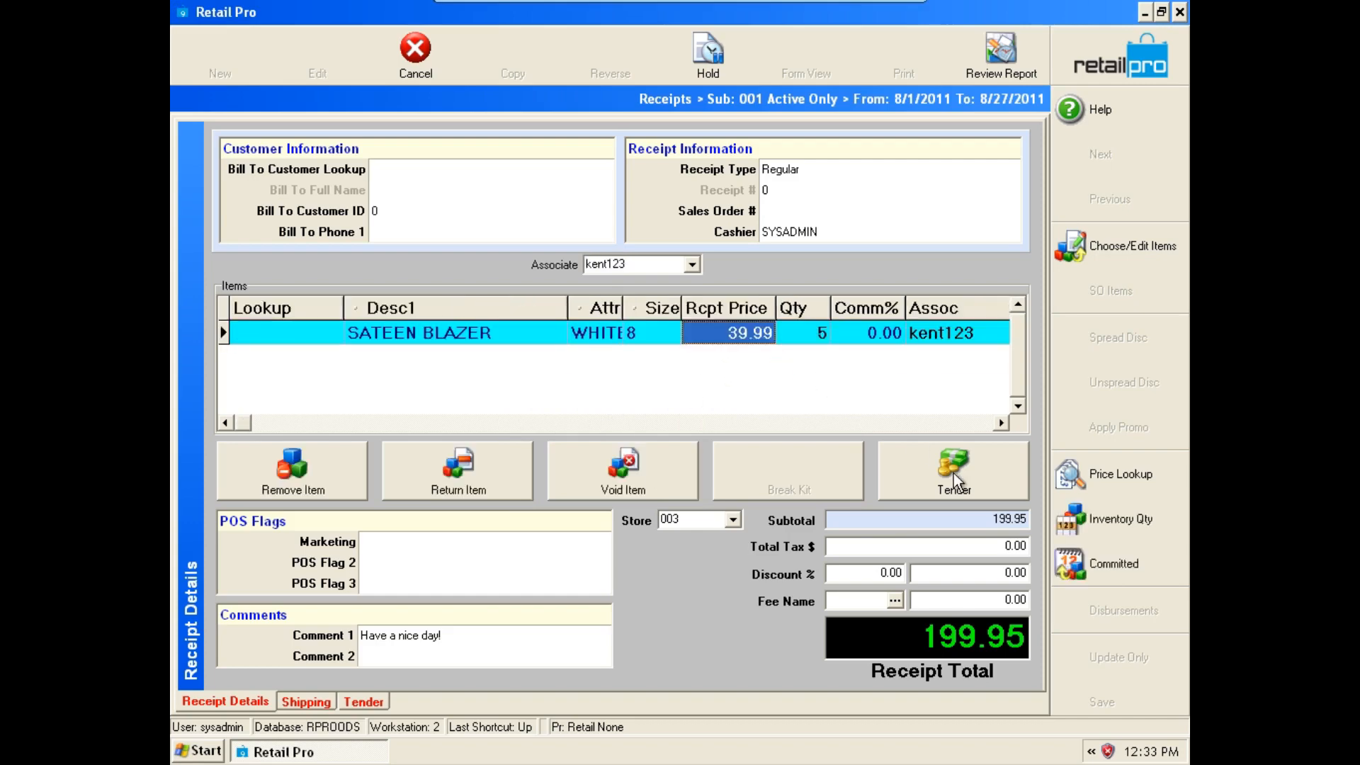
Tender the full amount due in cash, update the receipt without printing, and discard the blank receipt that follows.
left_click(946, 469)
left_click(338, 398)
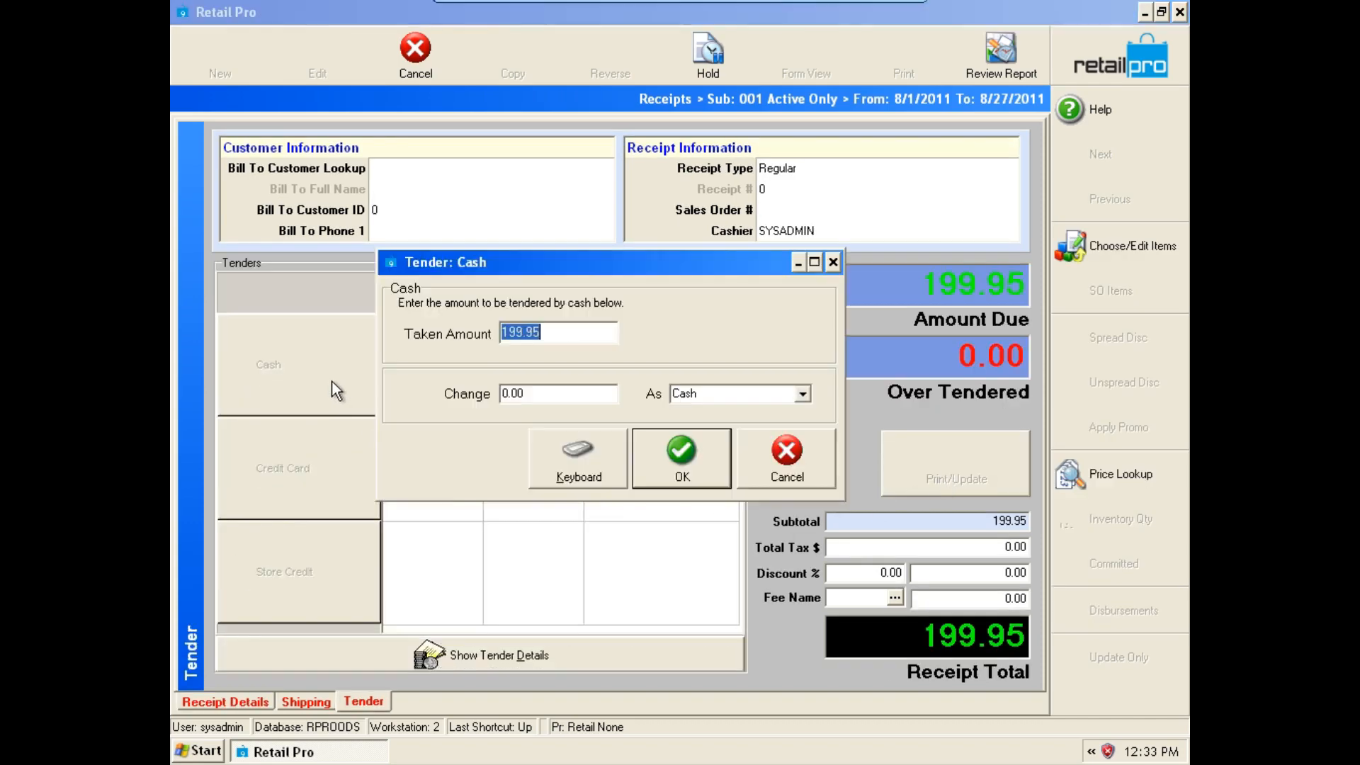
left_click(676, 449)
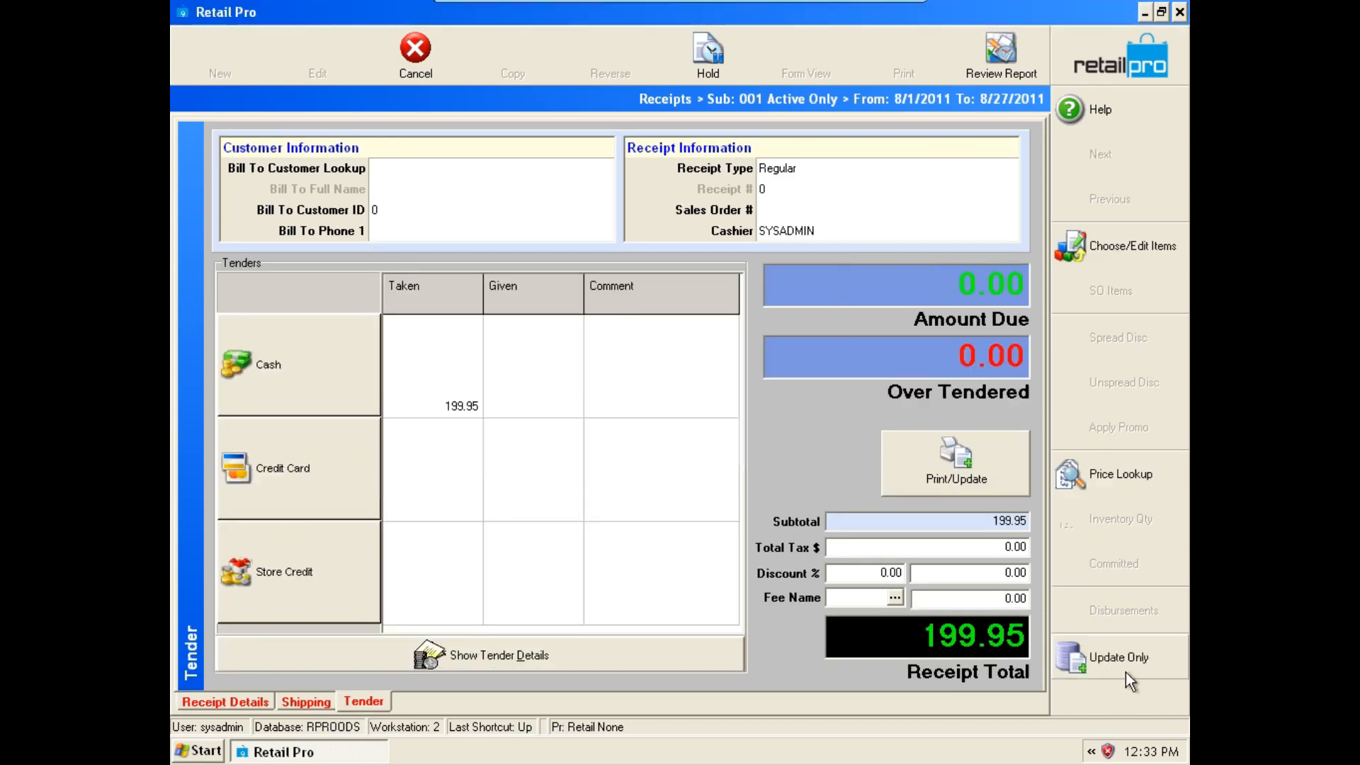
left_click(1122, 664)
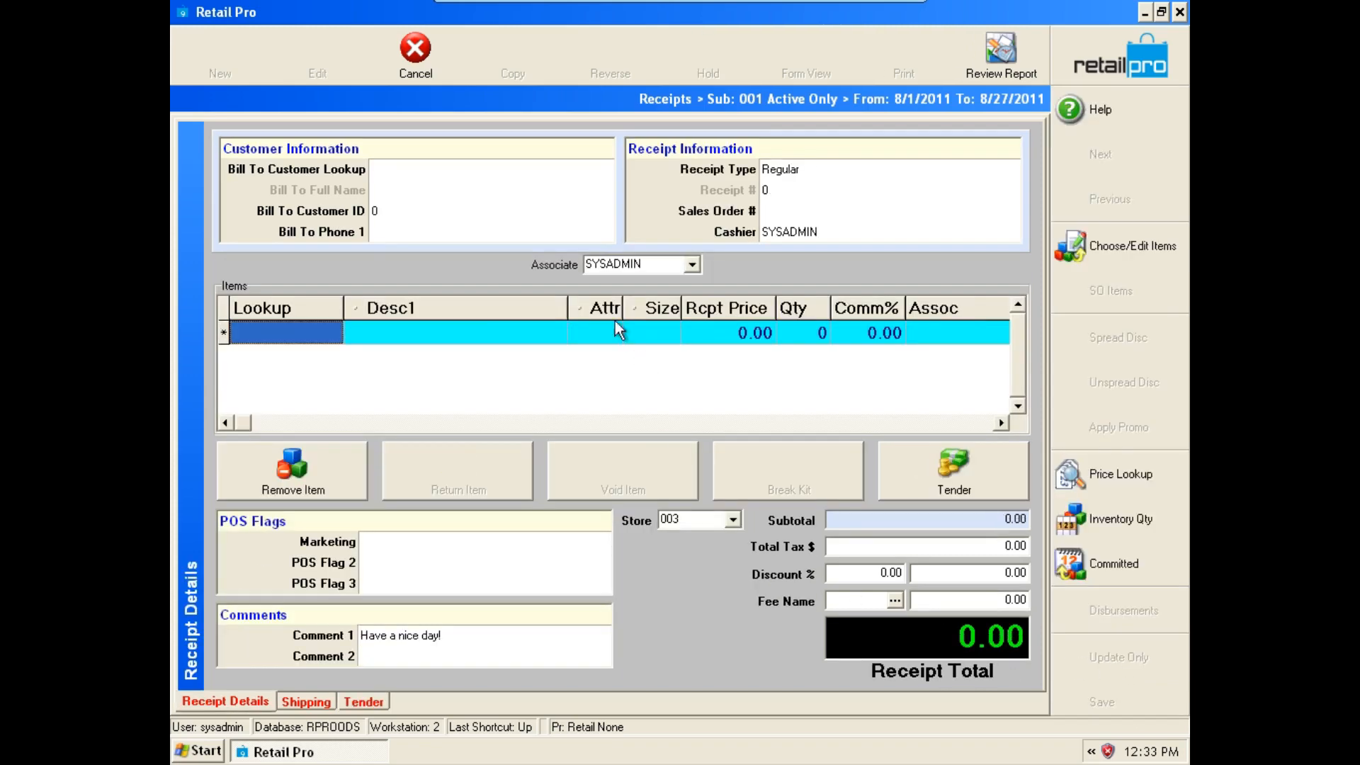
left_click(425, 71)
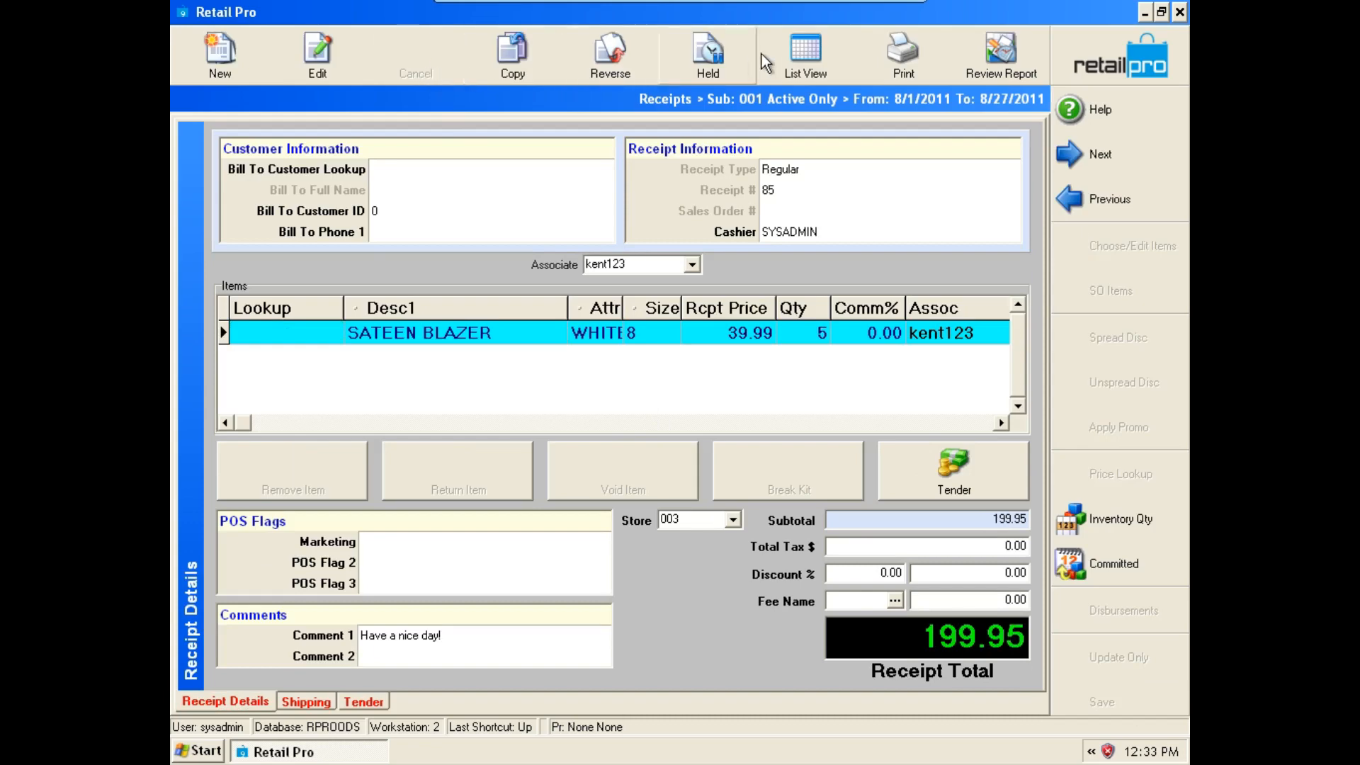
Show the receipts as a list and examine the creation dates and cashiers of the 8/27/2011 receipts.
left_click(792, 58)
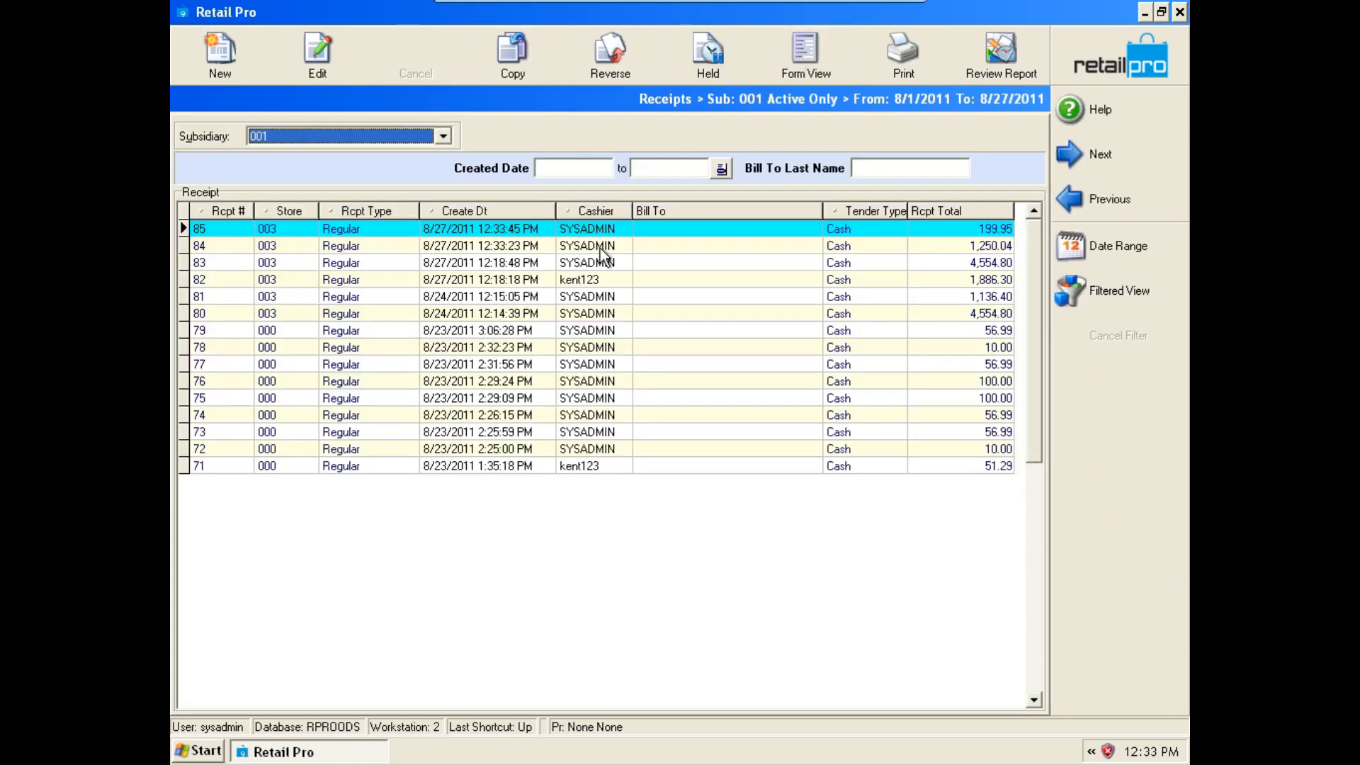
left_click(446, 280)
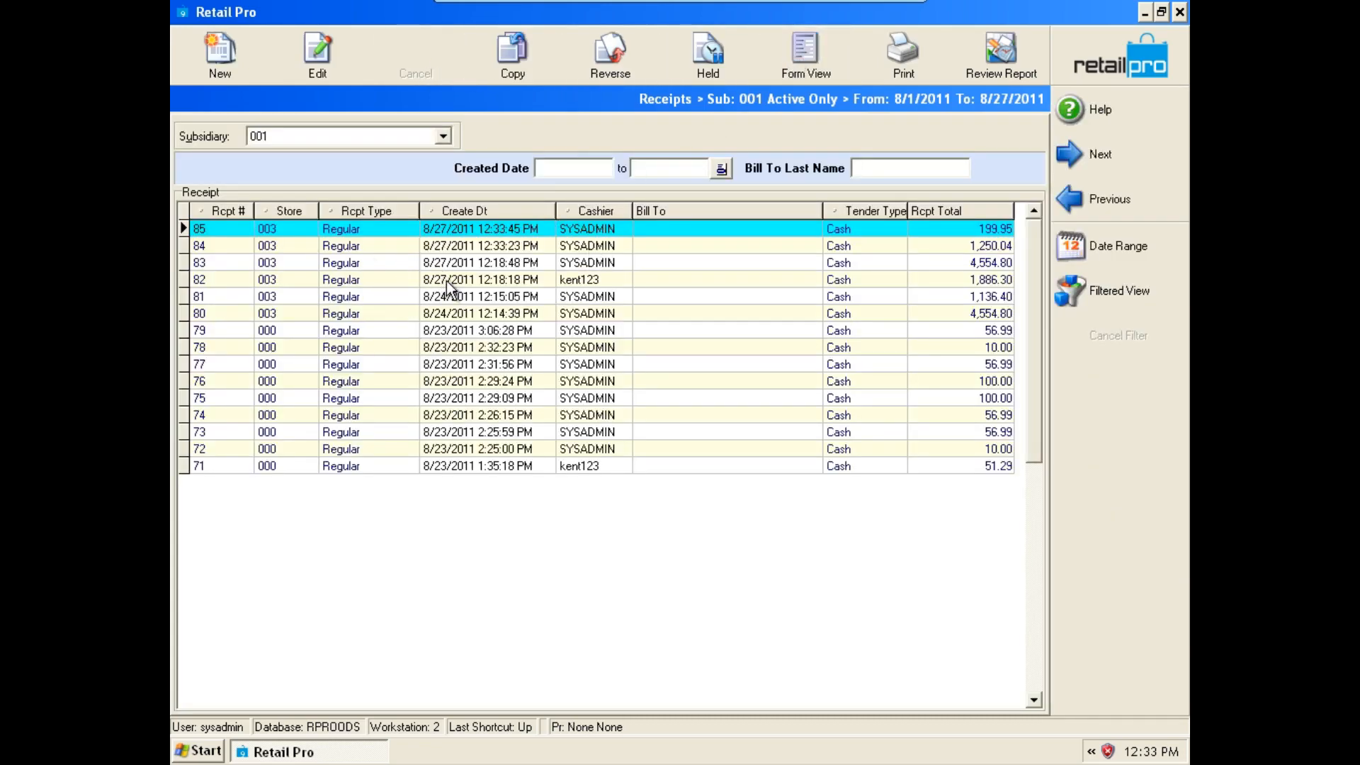
left_click_drag(450, 230, 451, 272)
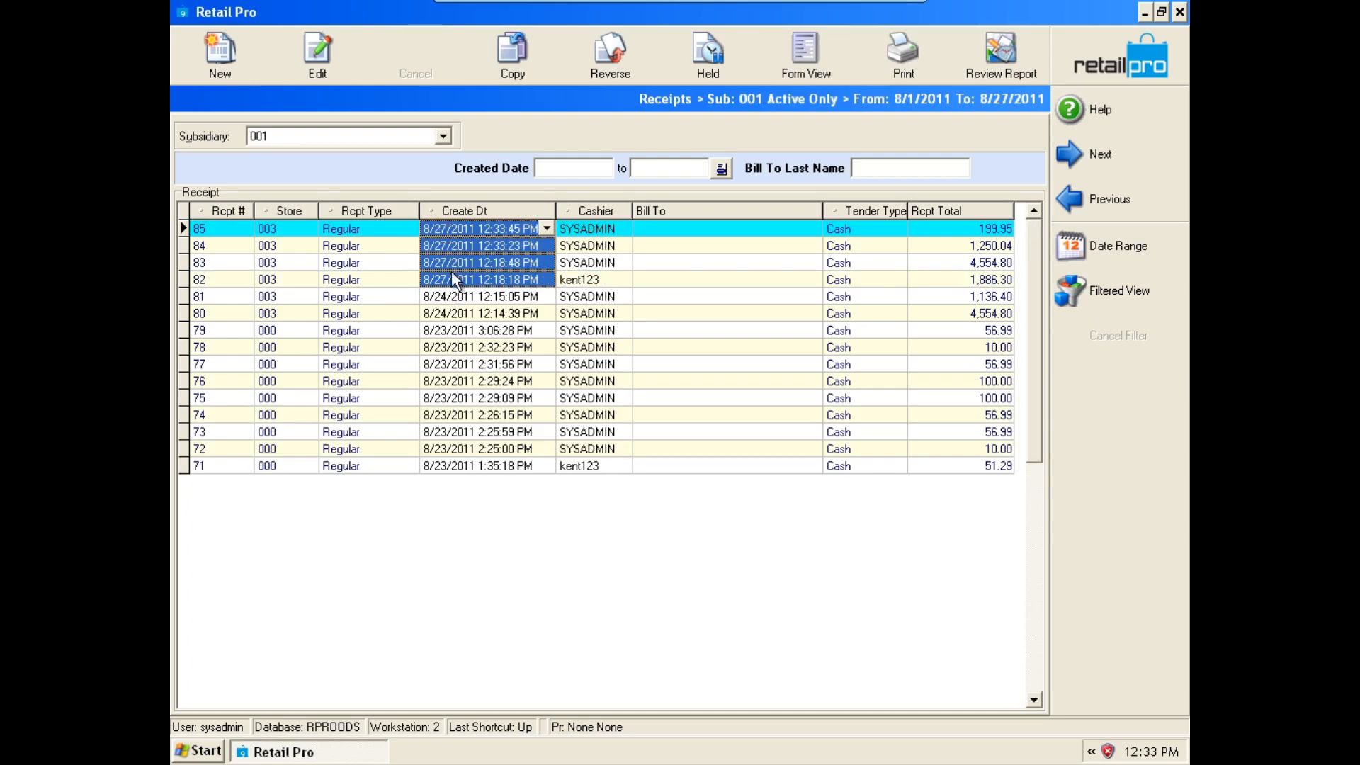
left_click(585, 246)
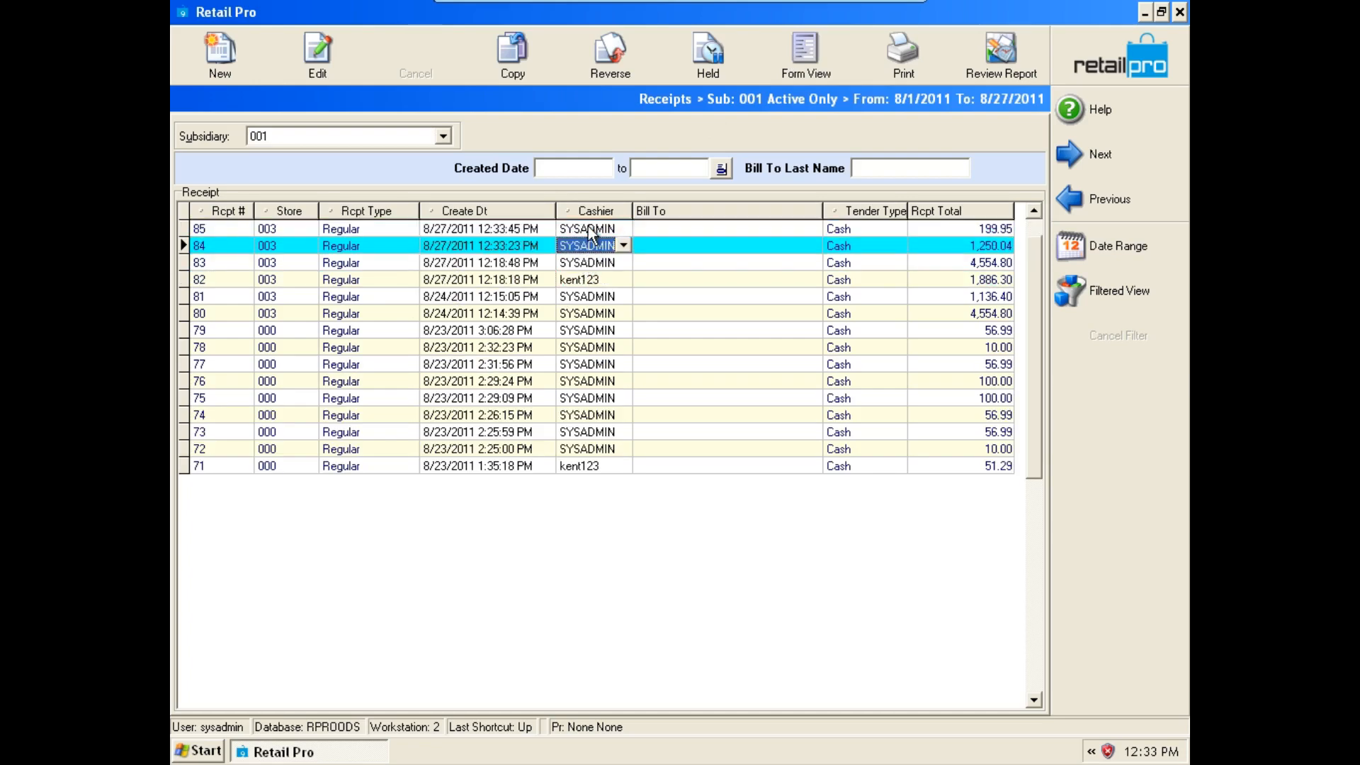
left_click(586, 231)
left_click(587, 246)
left_click(586, 262)
left_click(587, 278)
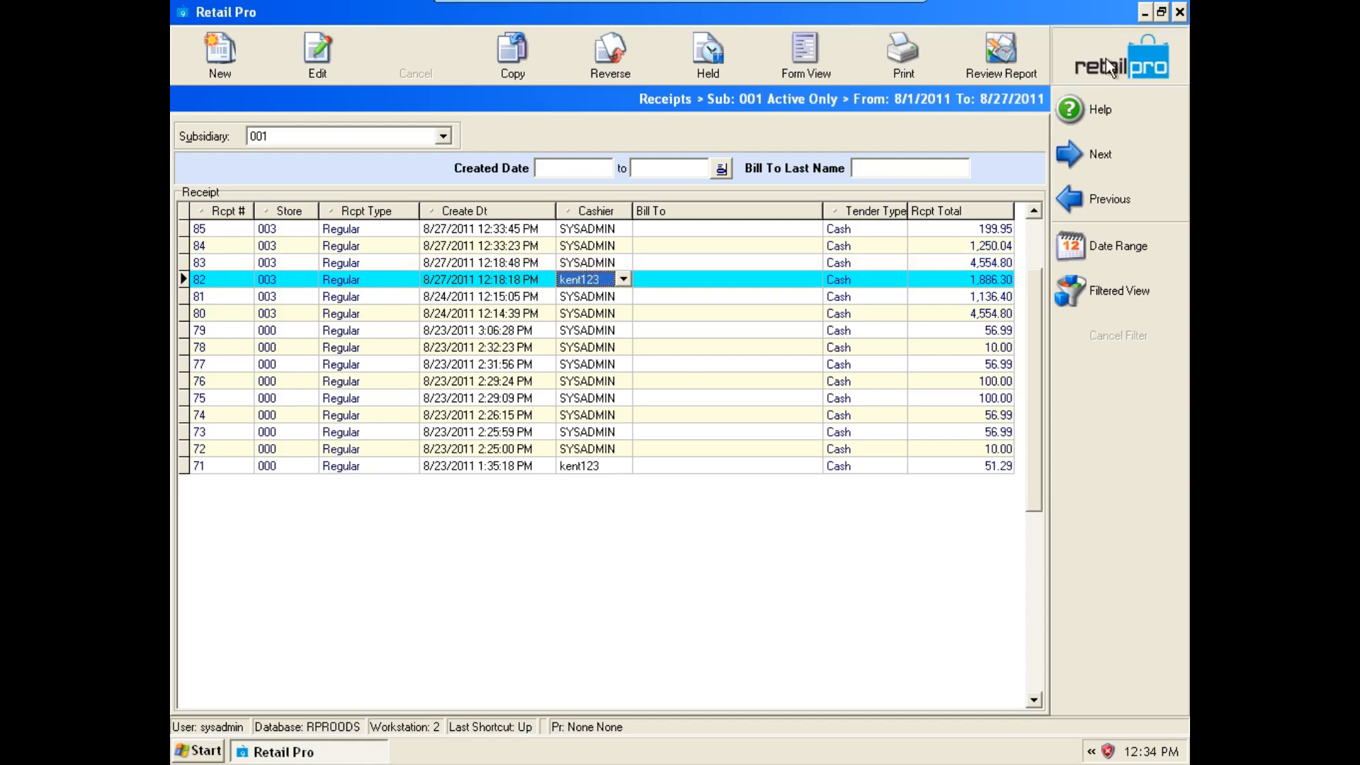
Switch to Report Viewer and select the Sales Target By Subsidiary By Store report among the Summary reports.
left_click(1080, 76)
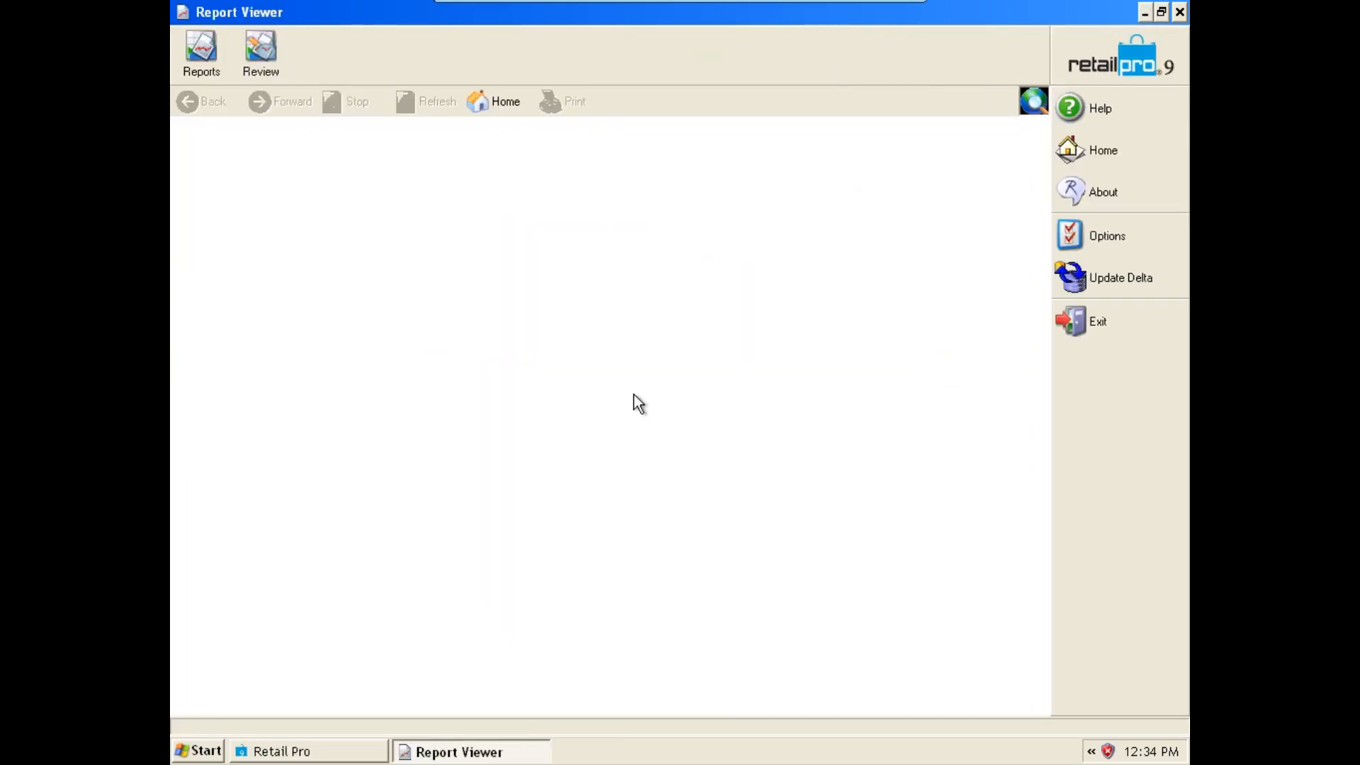
left_click(223, 69)
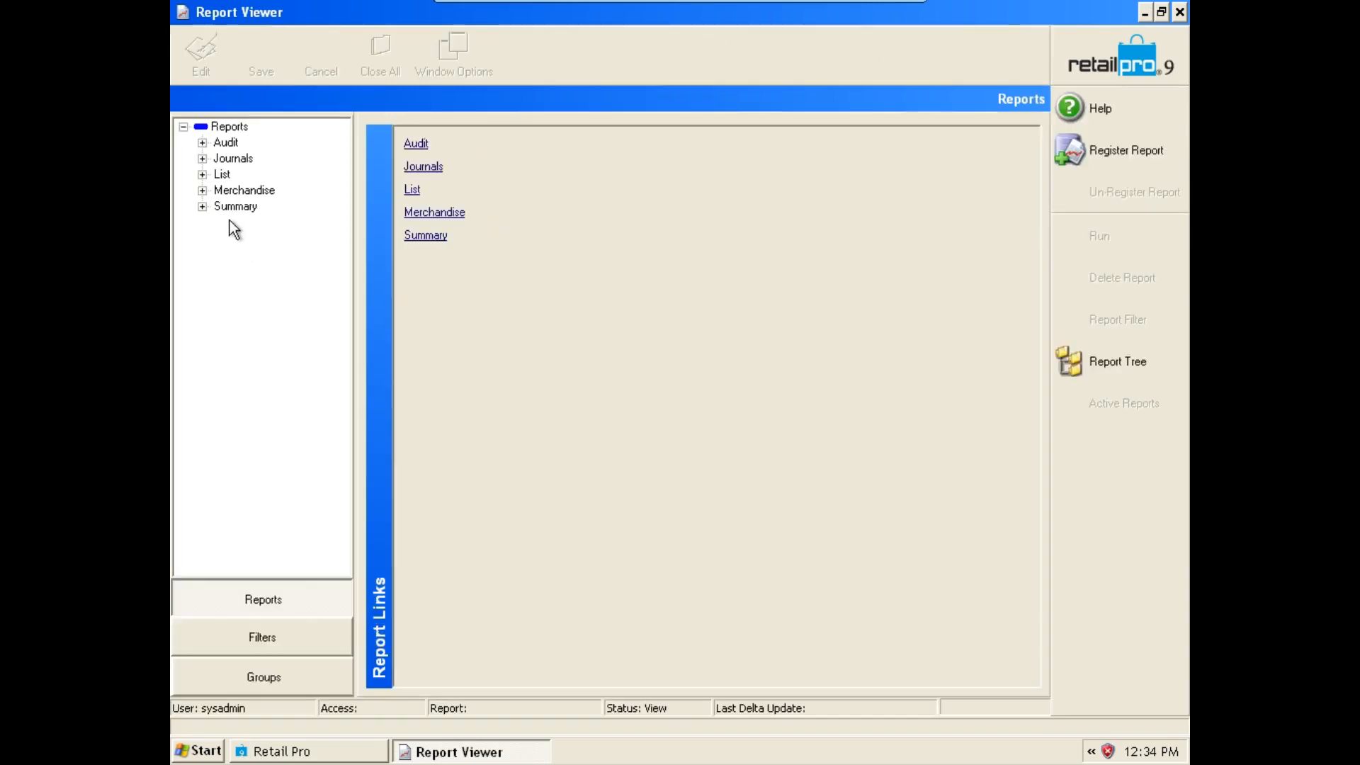
left_click(228, 207)
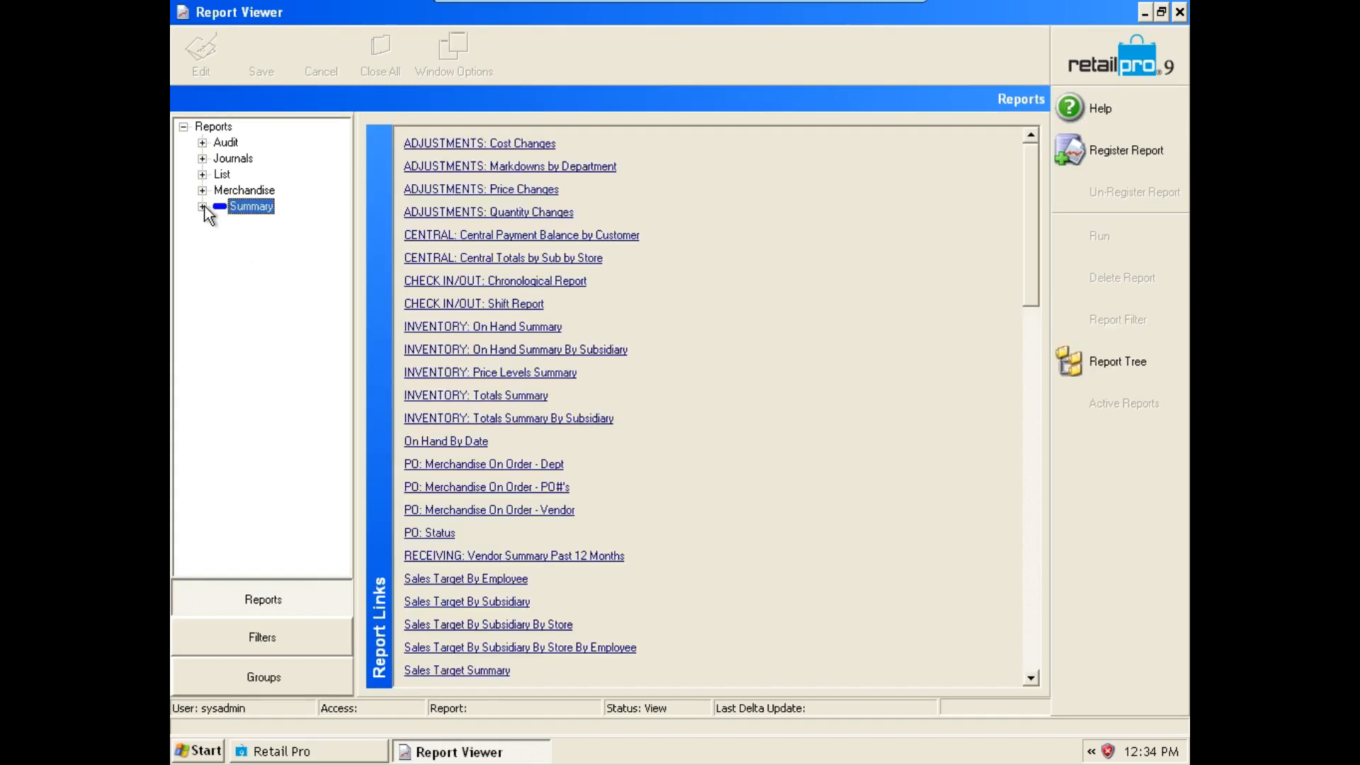
left_click(203, 207)
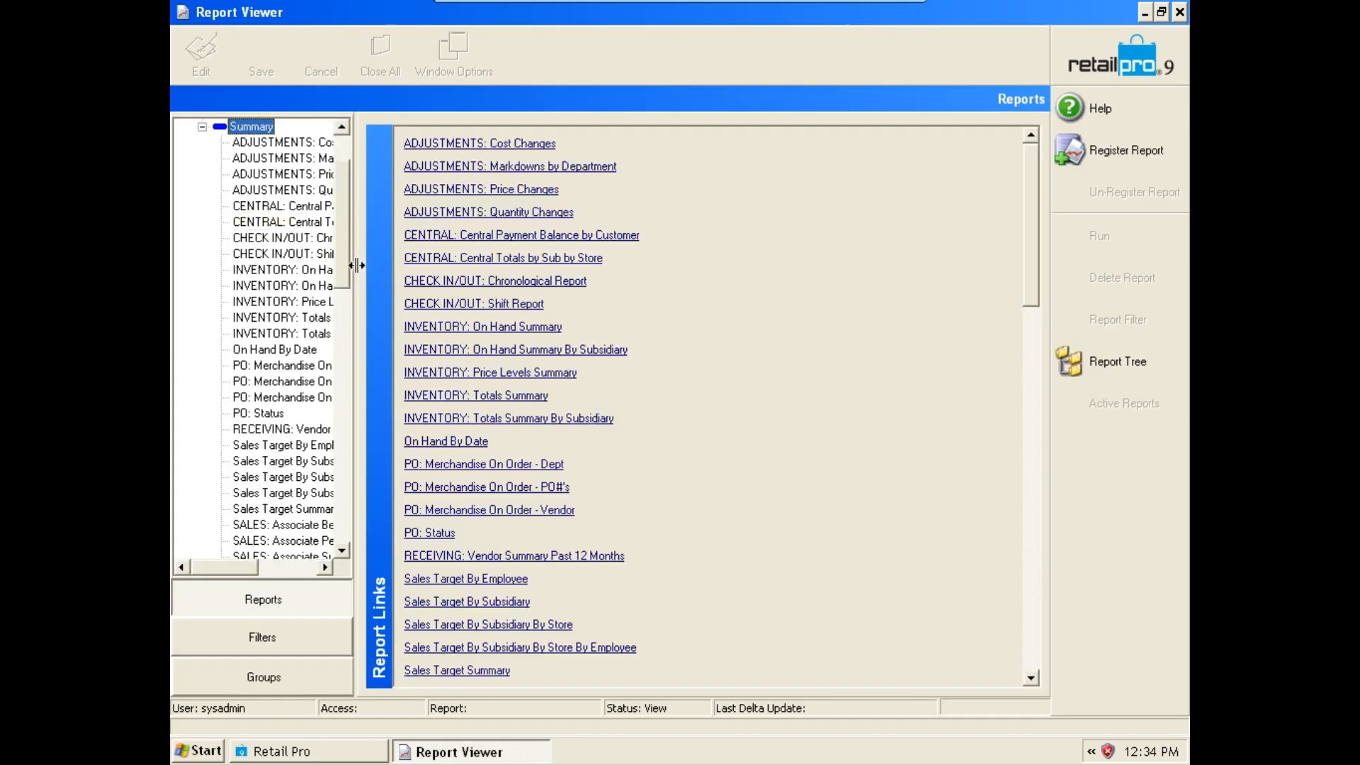
left_click_drag(356, 264, 490, 309)
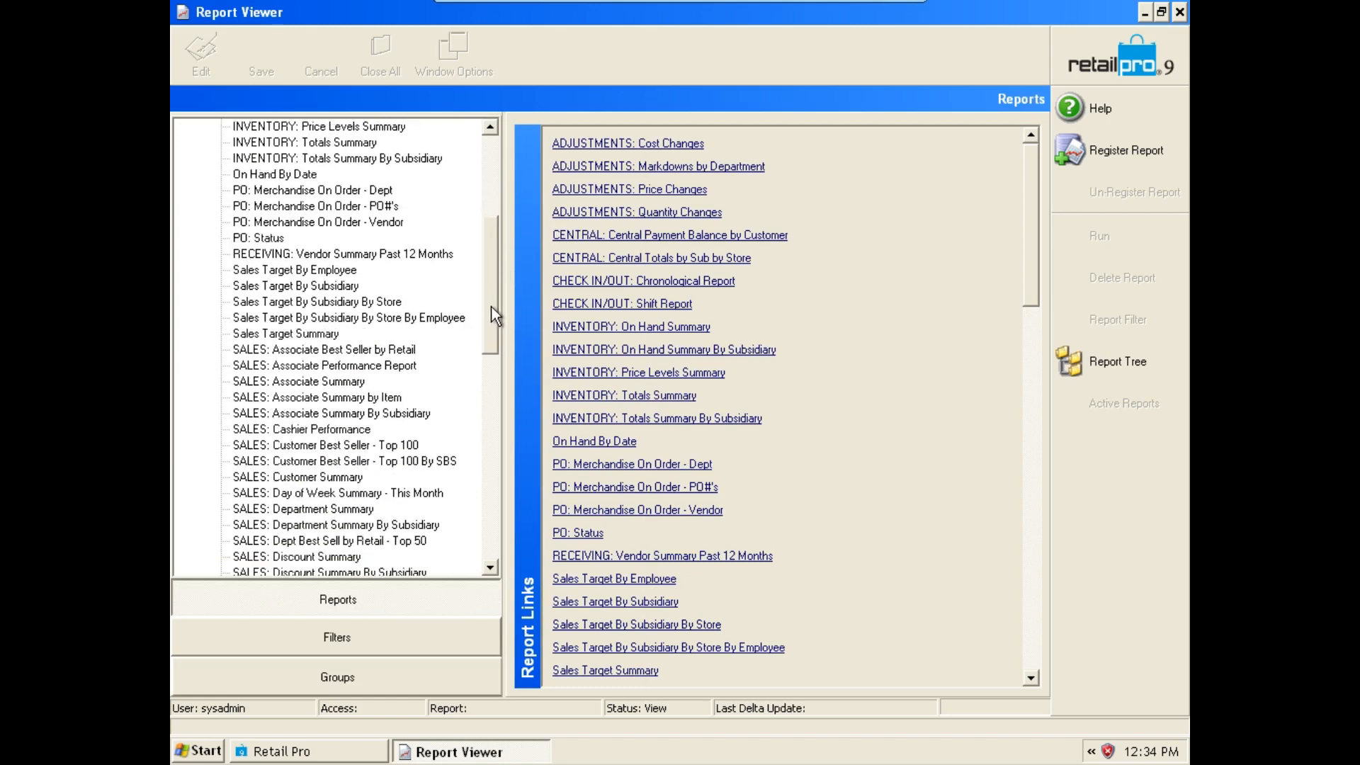
left_click(363, 318)
left_click(363, 301)
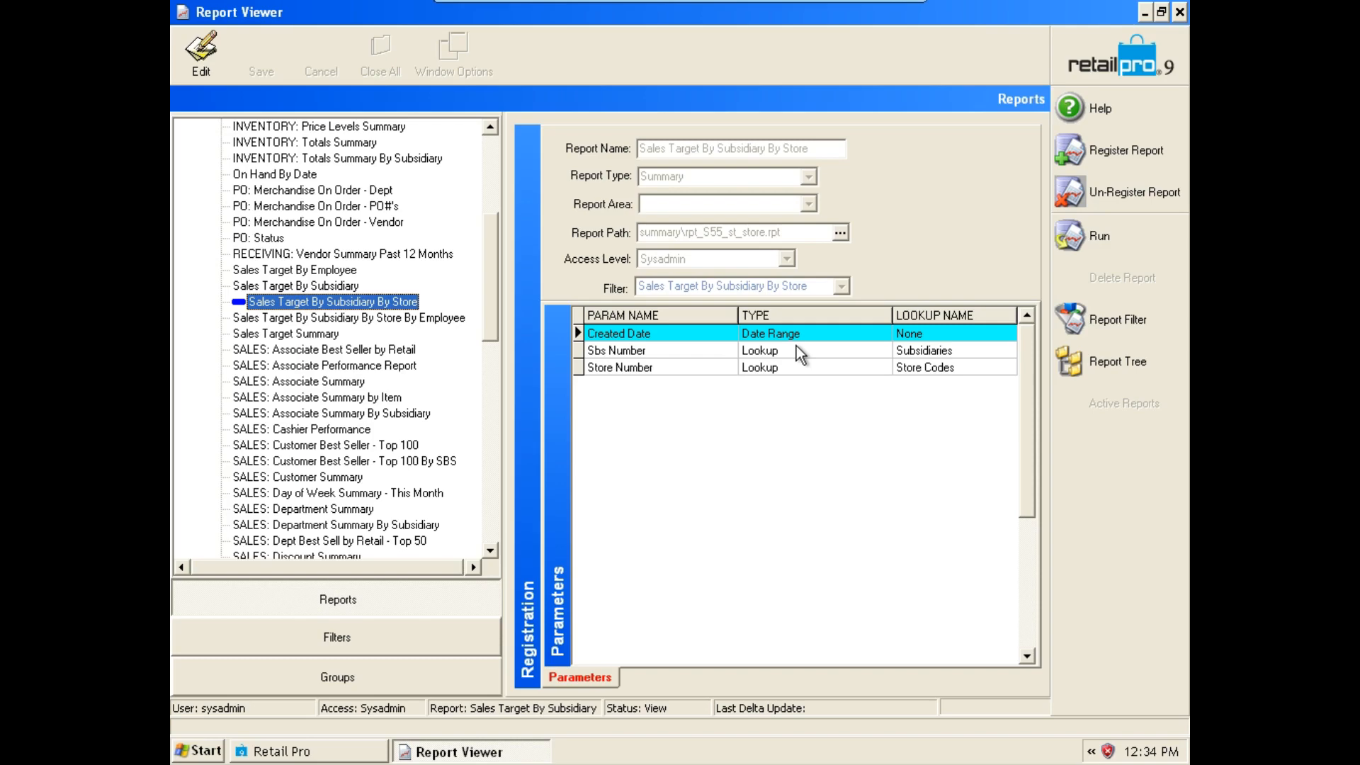
Run a full delta update for all subsidiaries from the Report Viewer home screen.
left_click(1100, 73)
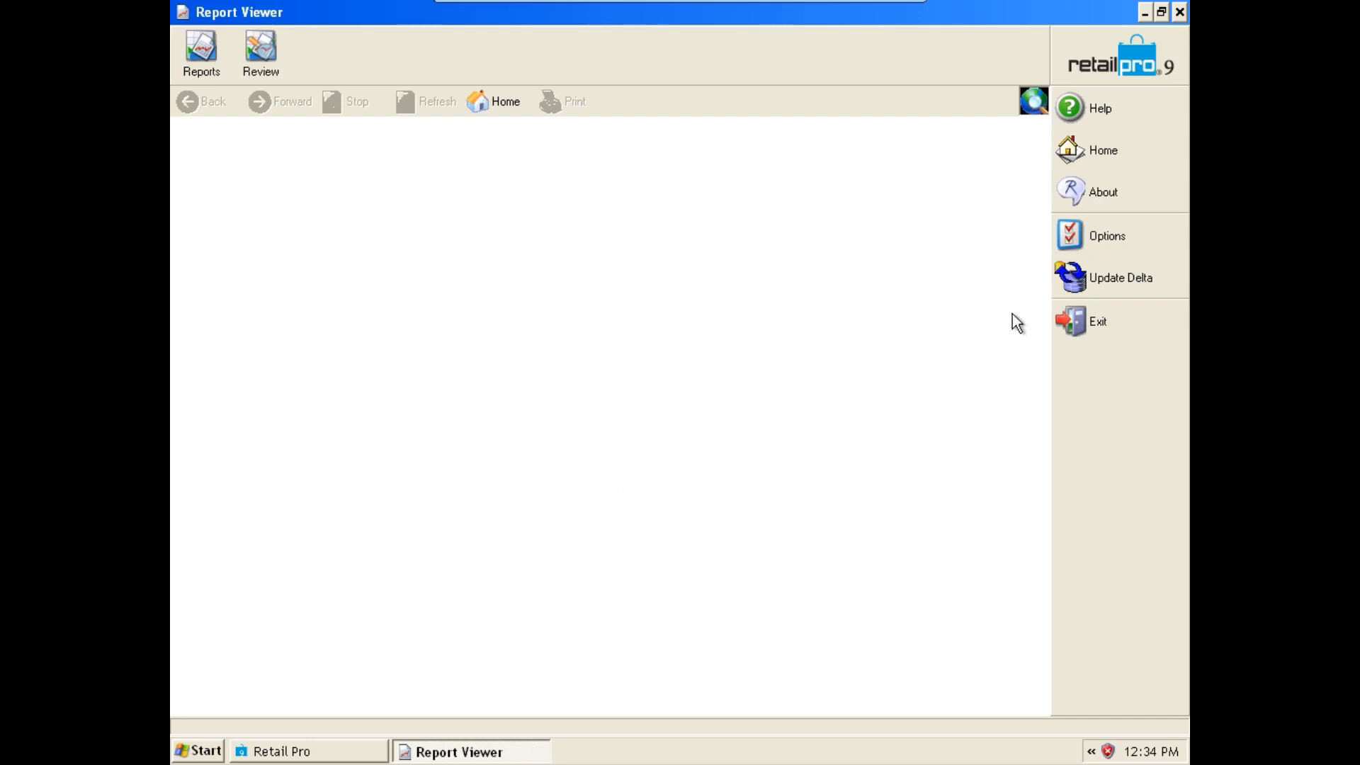
left_click(1111, 276)
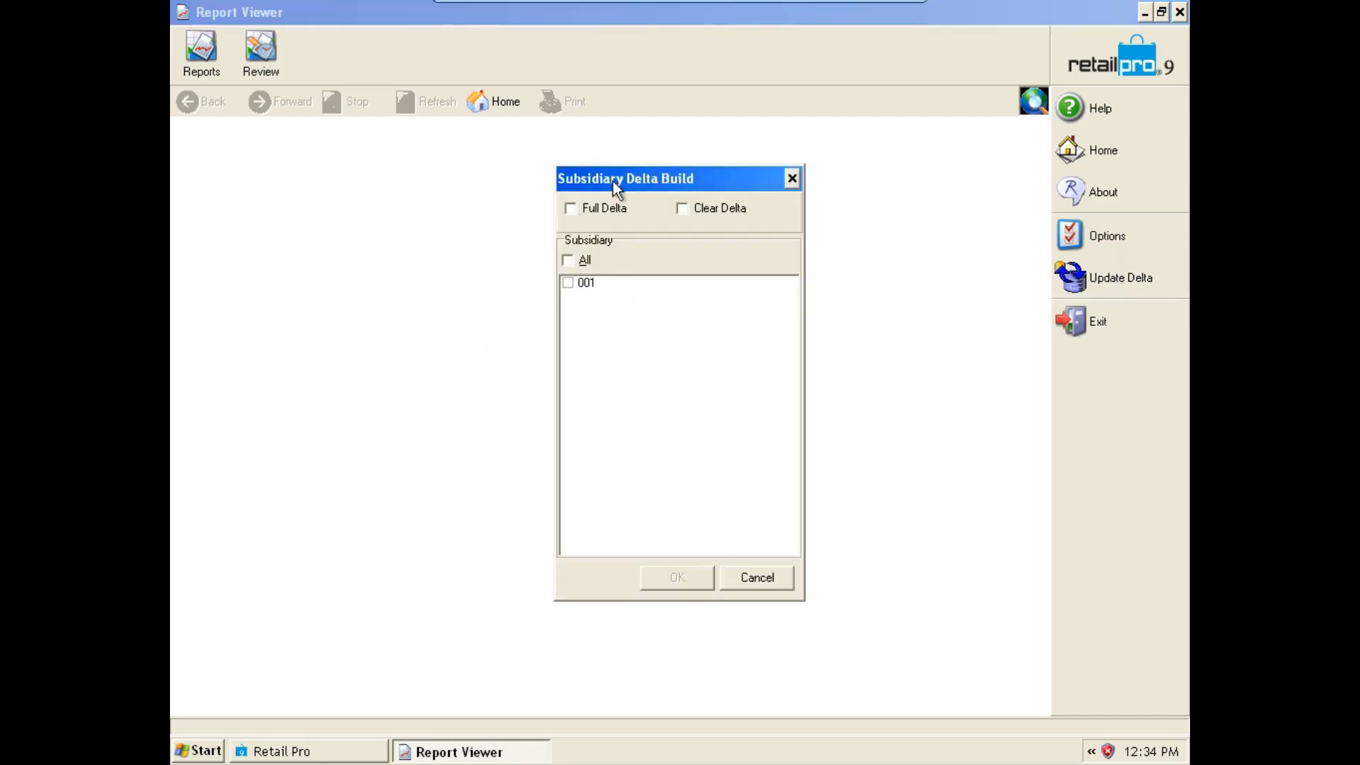
left_click_drag(613, 182, 581, 148)
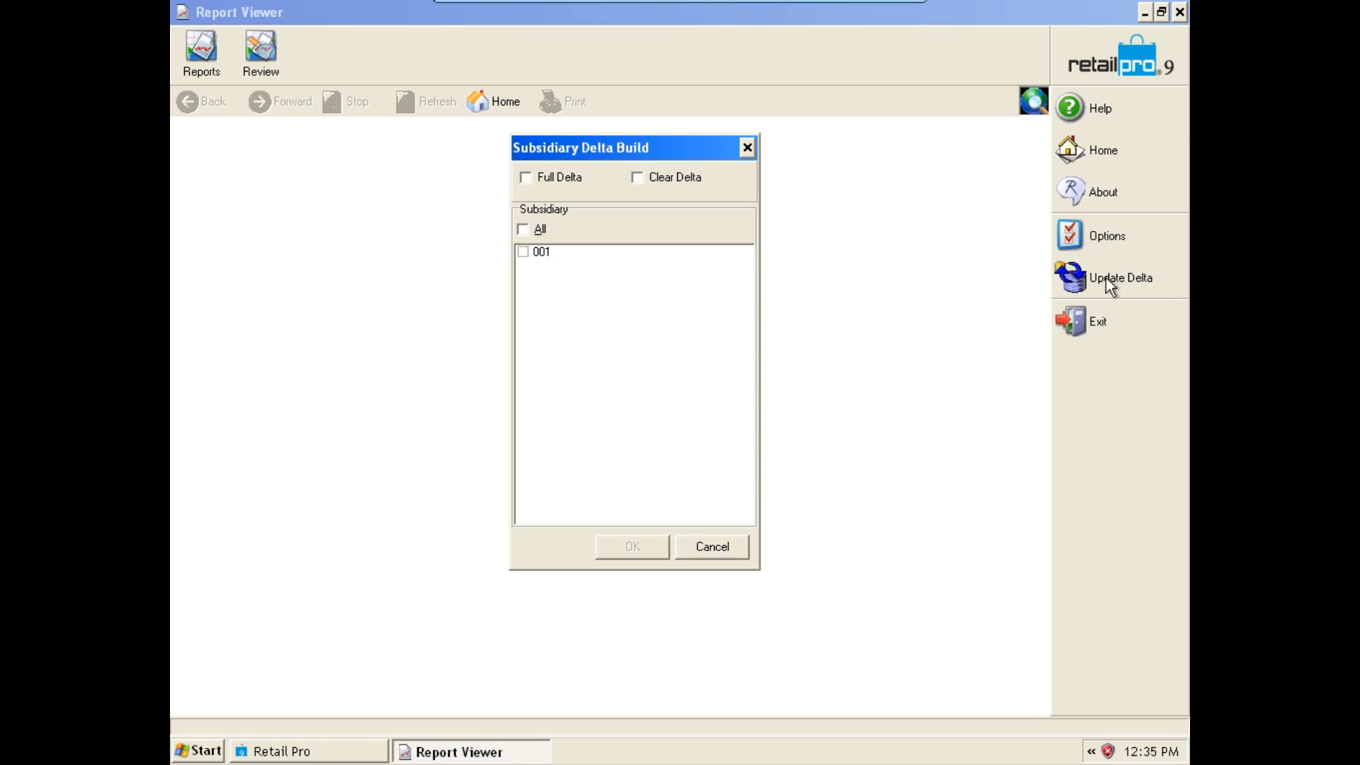
left_click(539, 178)
left_click(526, 231)
left_click(639, 549)
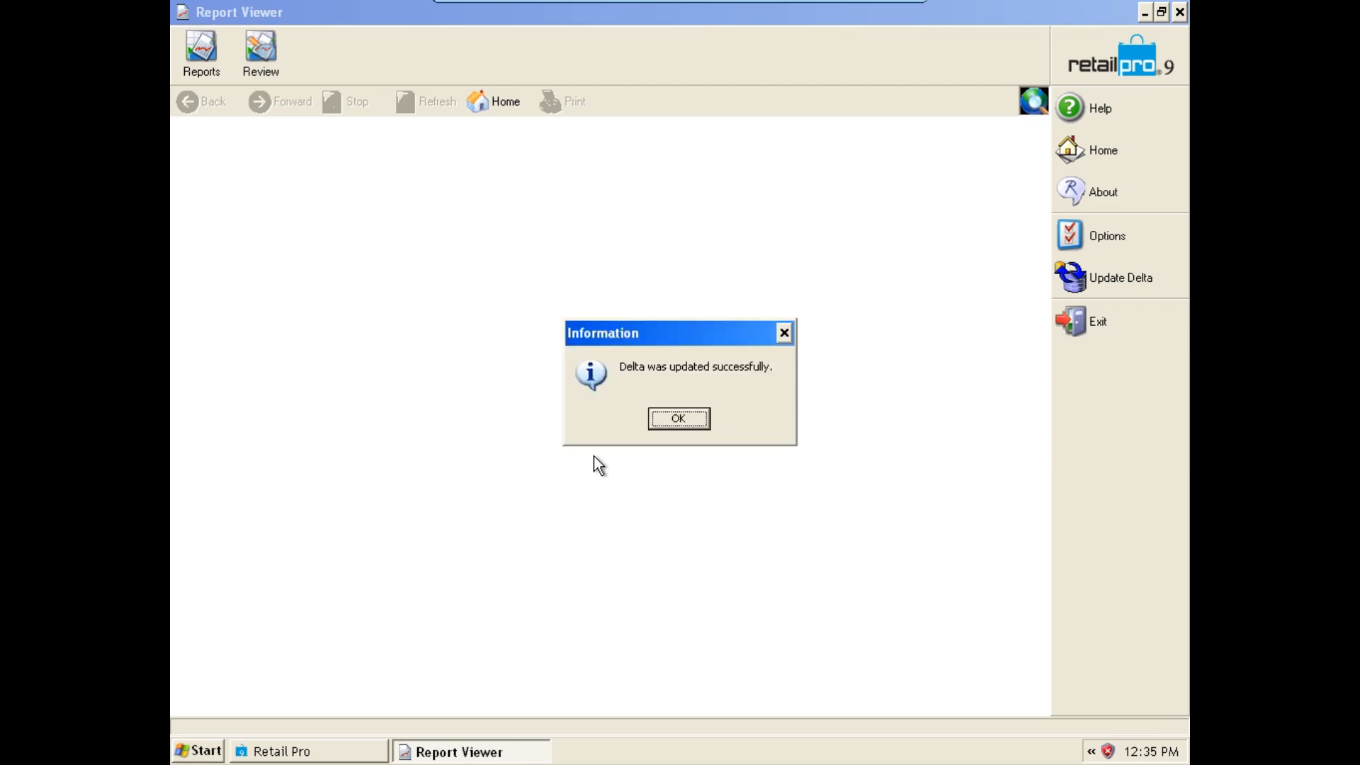
left_click(682, 419)
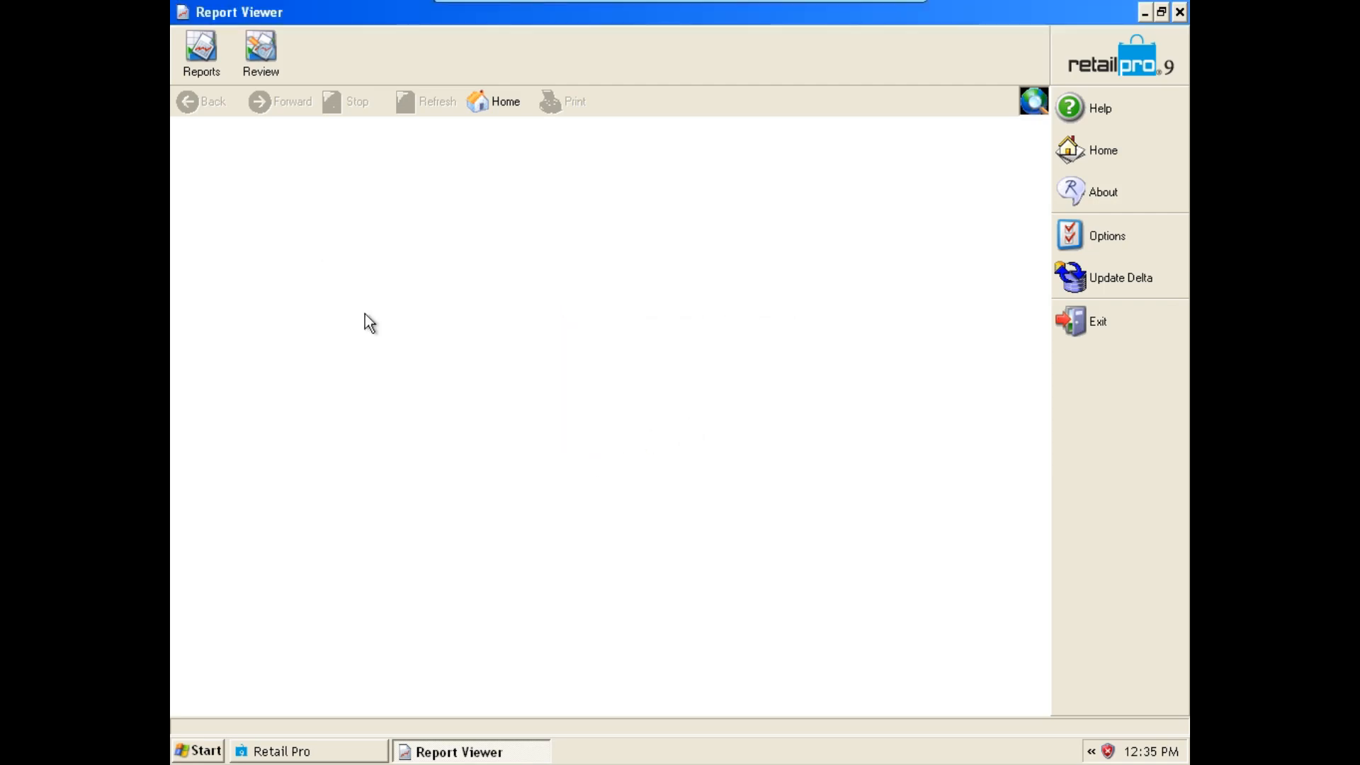
Run the Sales Target By Subsidiary By Store report without filters, examine each store's sales against target, and close it.
left_click(198, 43)
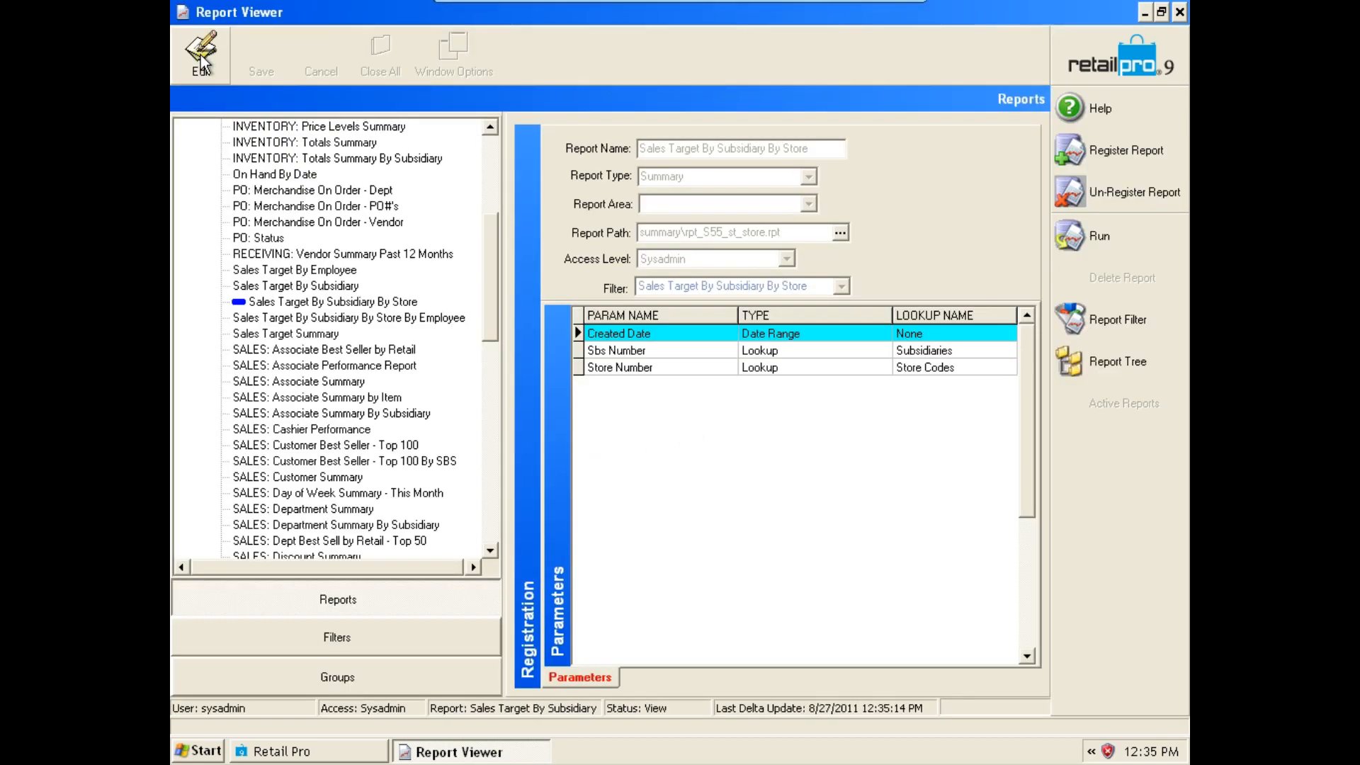
left_click(310, 305)
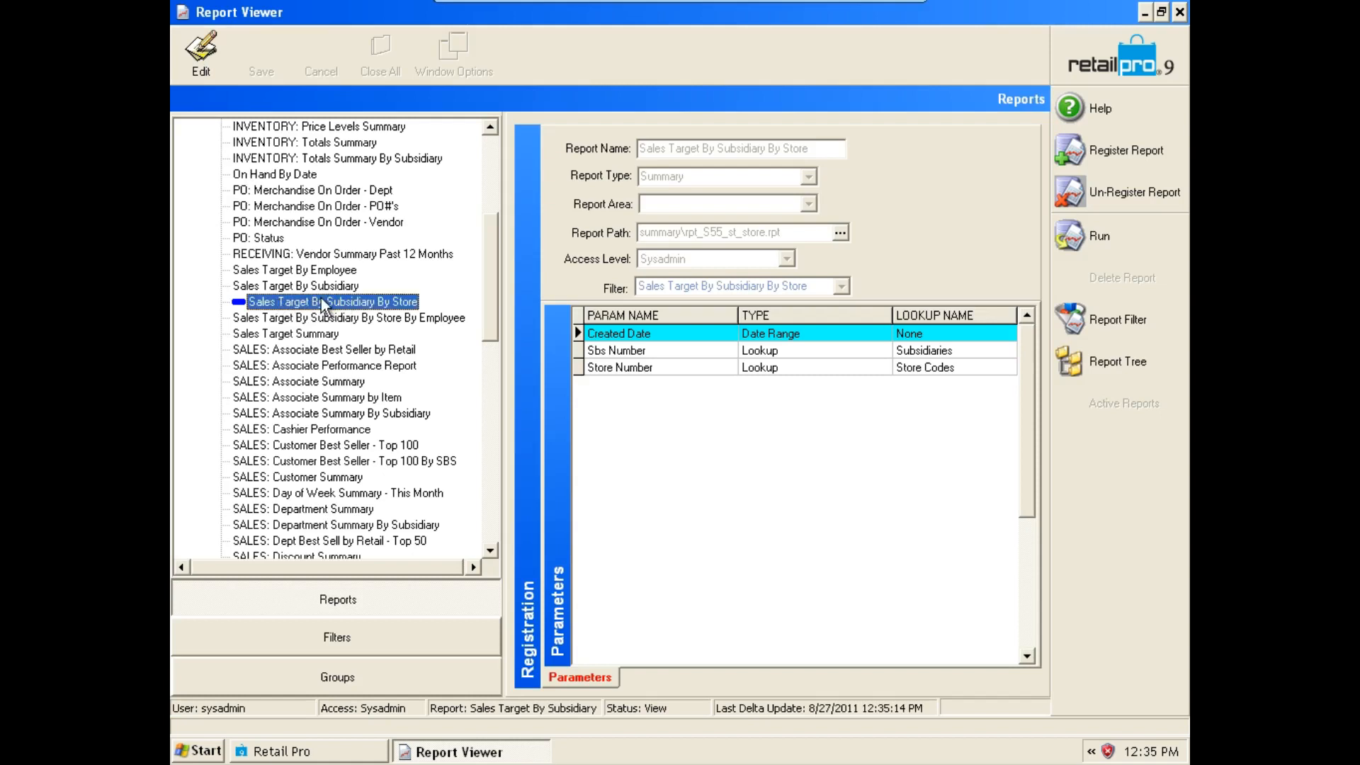
left_click(1088, 249)
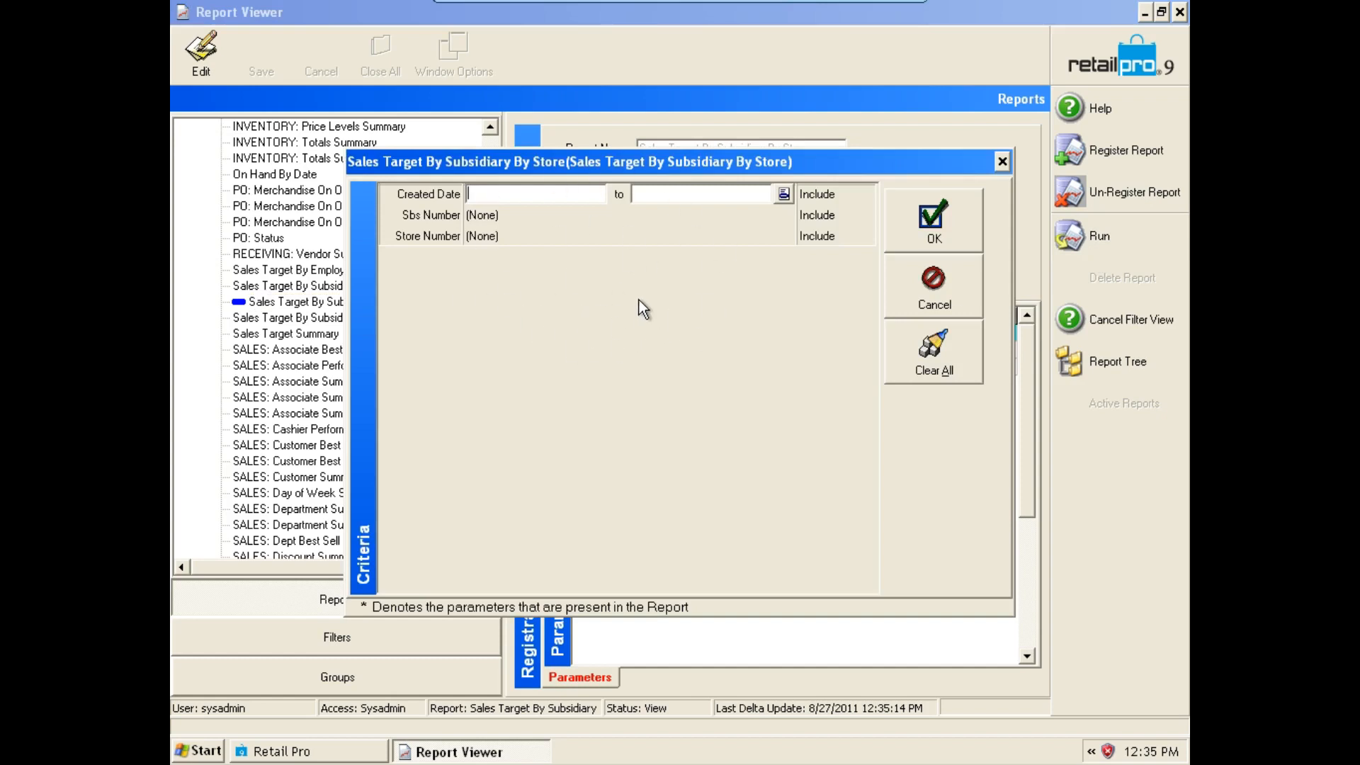
left_click(945, 235)
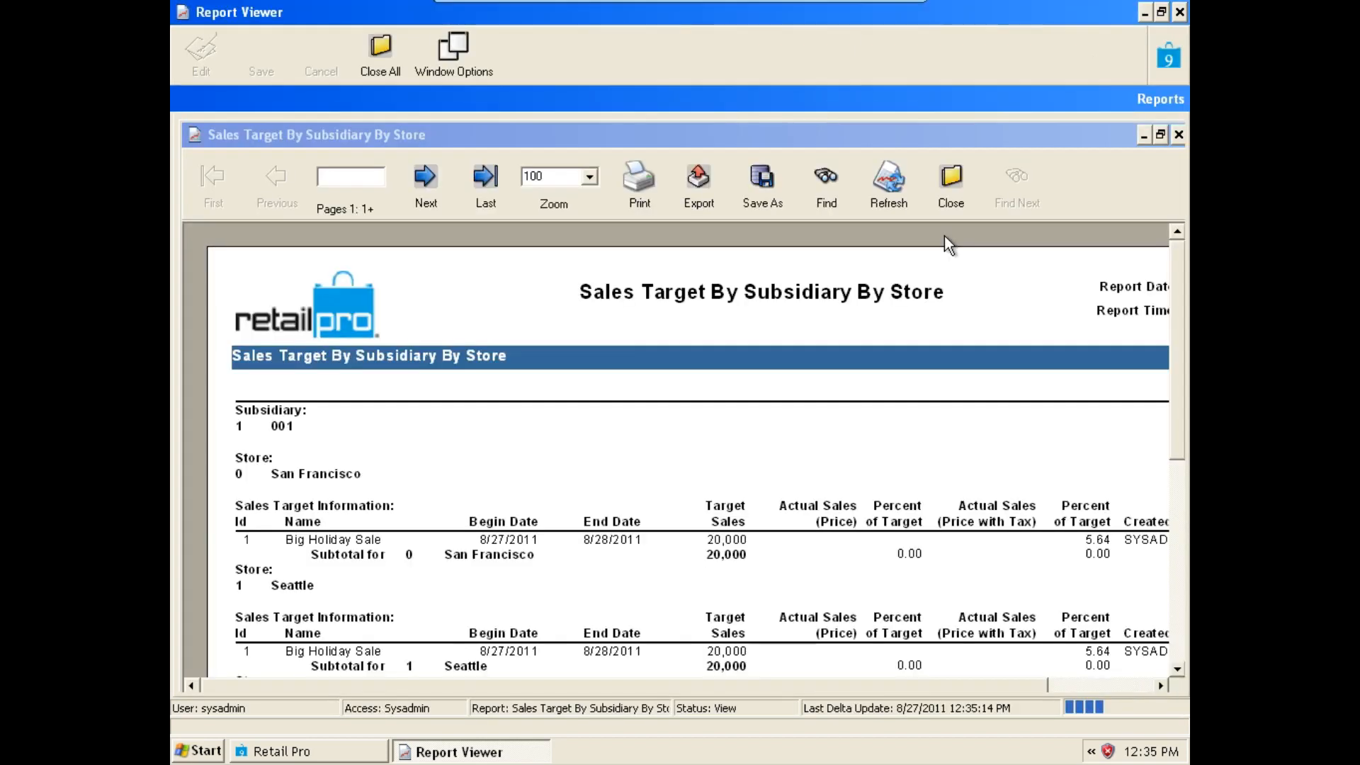
left_click_drag(1174, 312, 1174, 468)
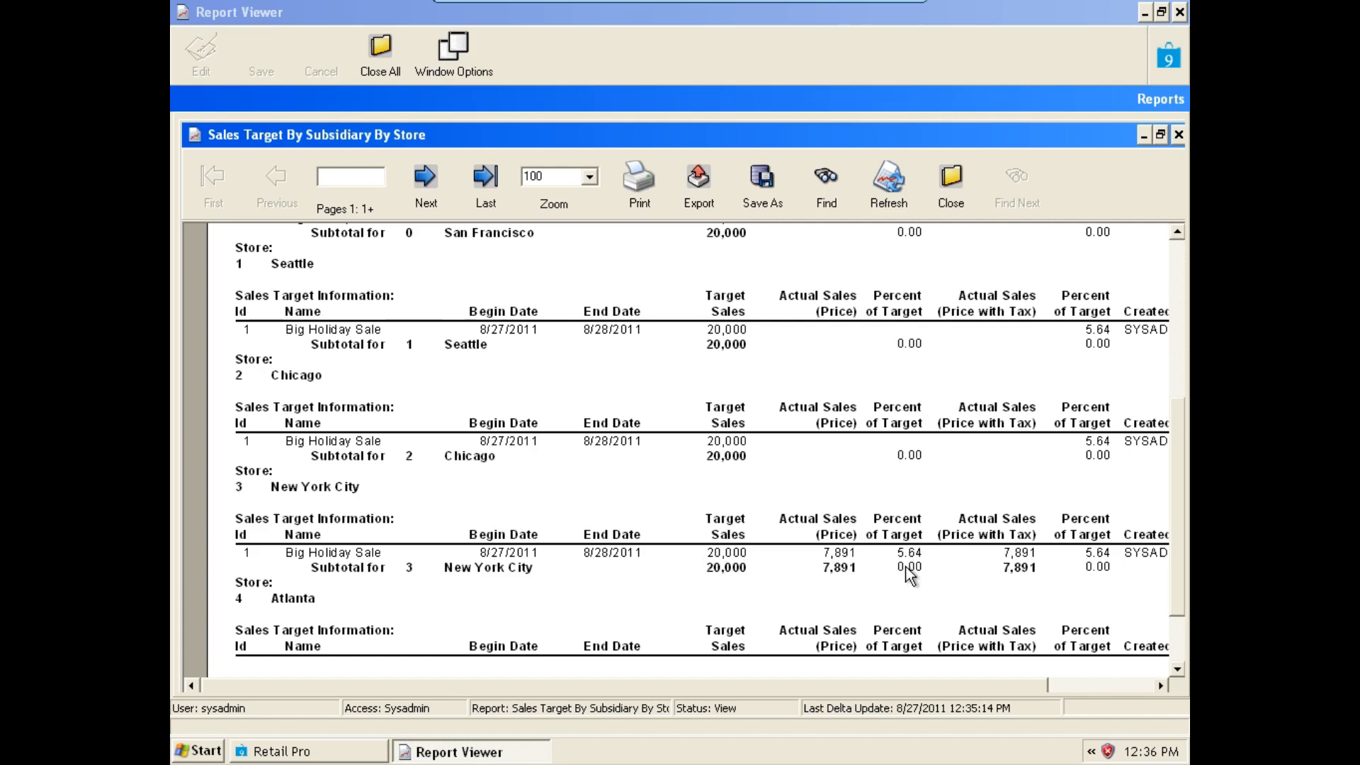
left_click_drag(1178, 537, 1163, 558)
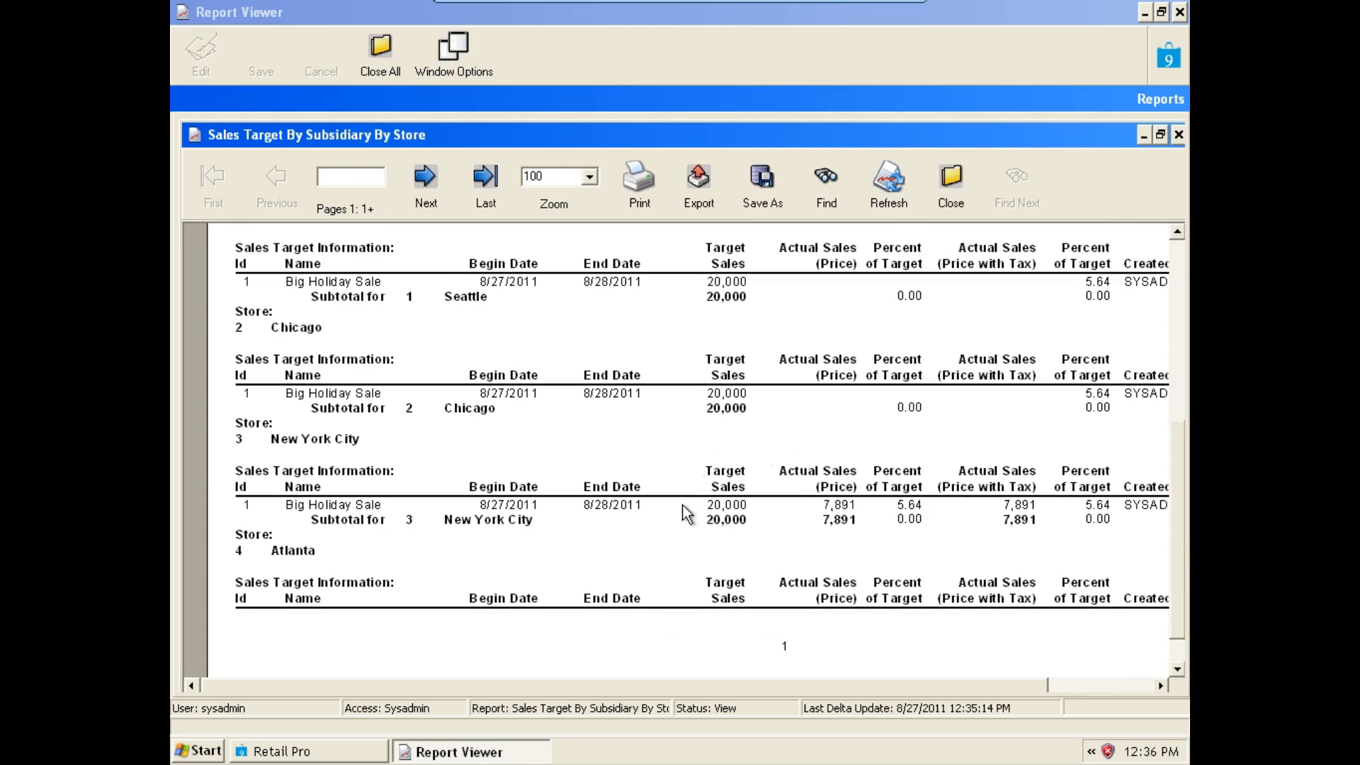
left_click(951, 205)
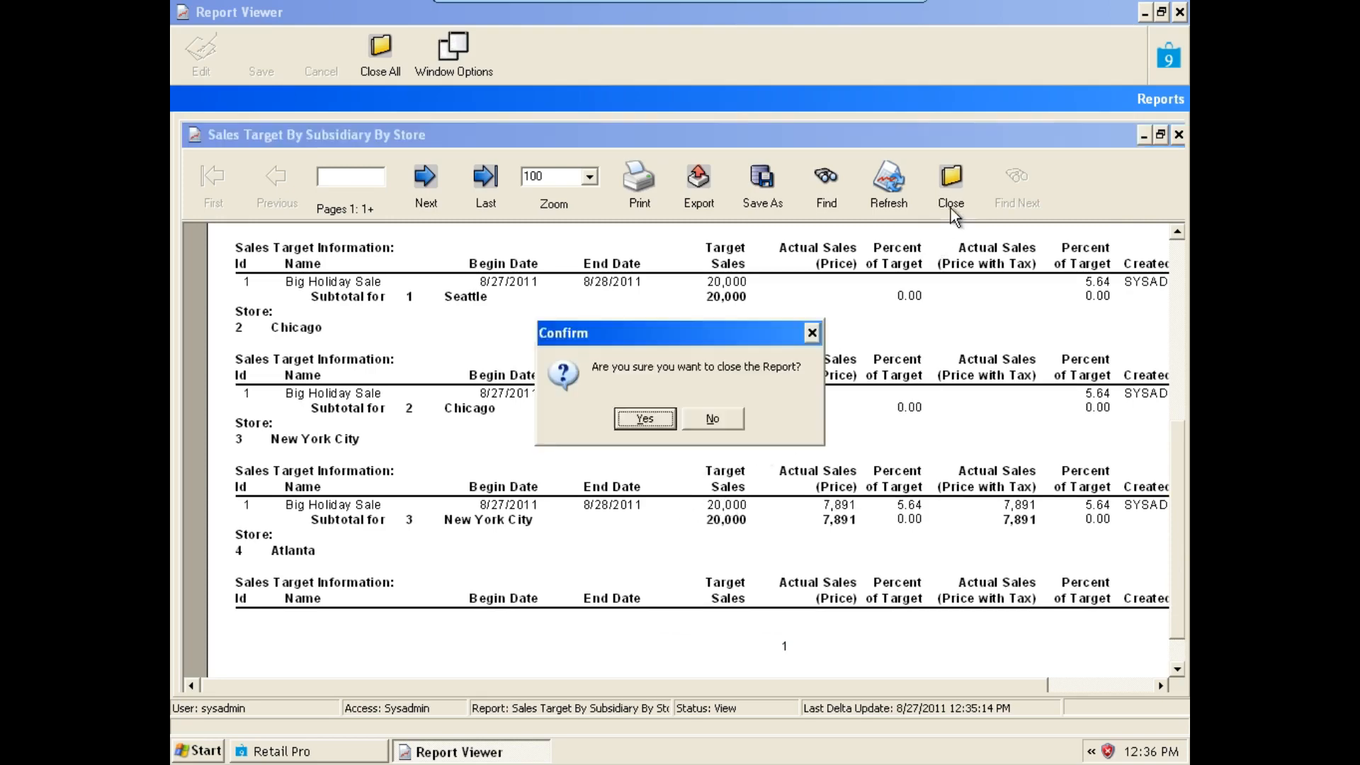
left_click(660, 422)
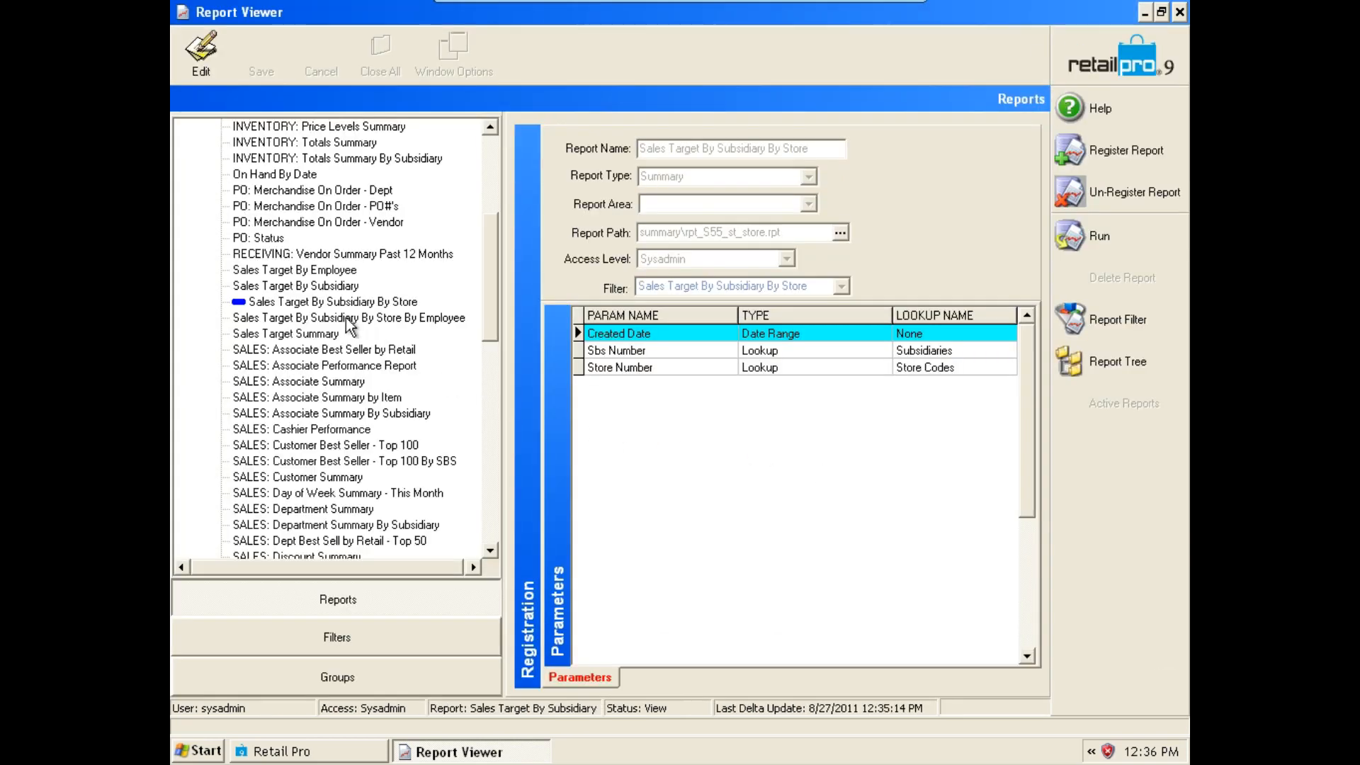
Run the Sales Target By Subsidiary By Store By Employee report without filters, examine each employee's figures, and close it.
left_click(345, 320)
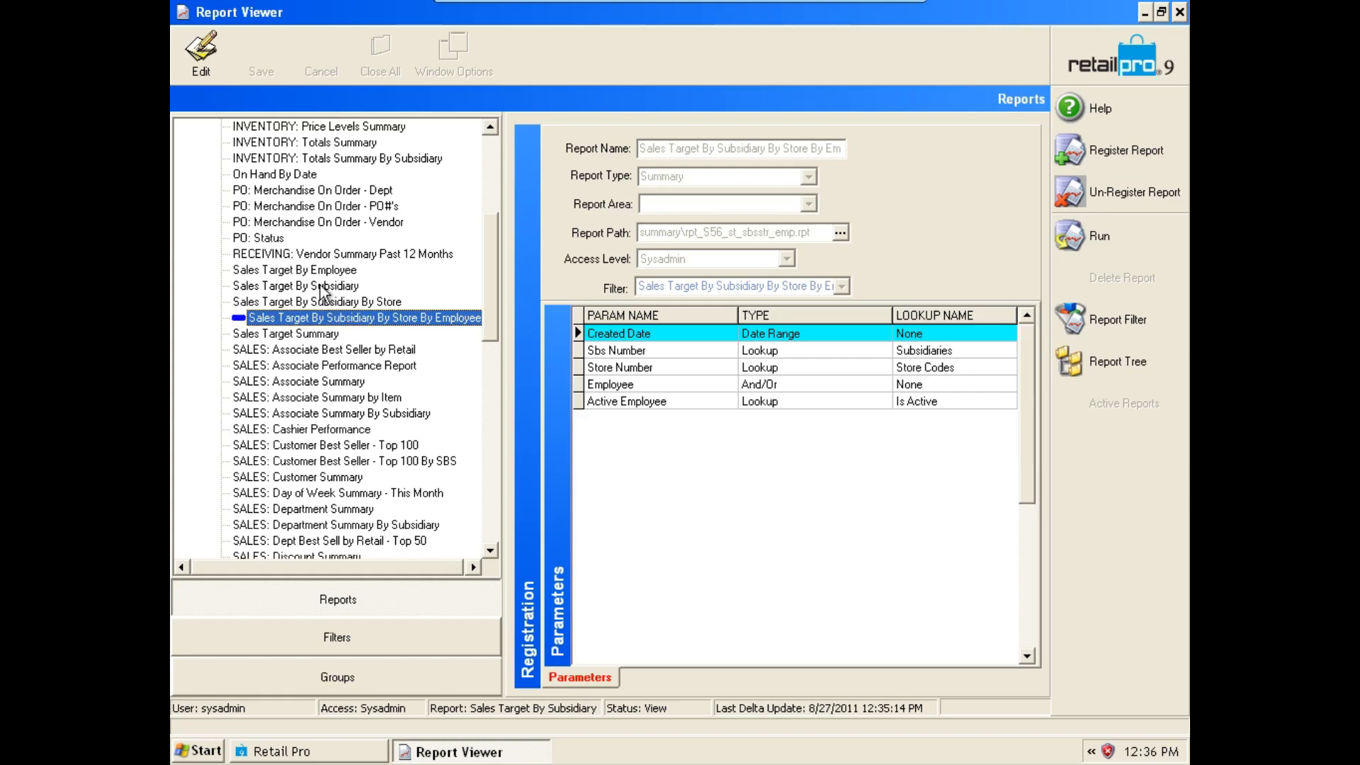
left_click(1080, 237)
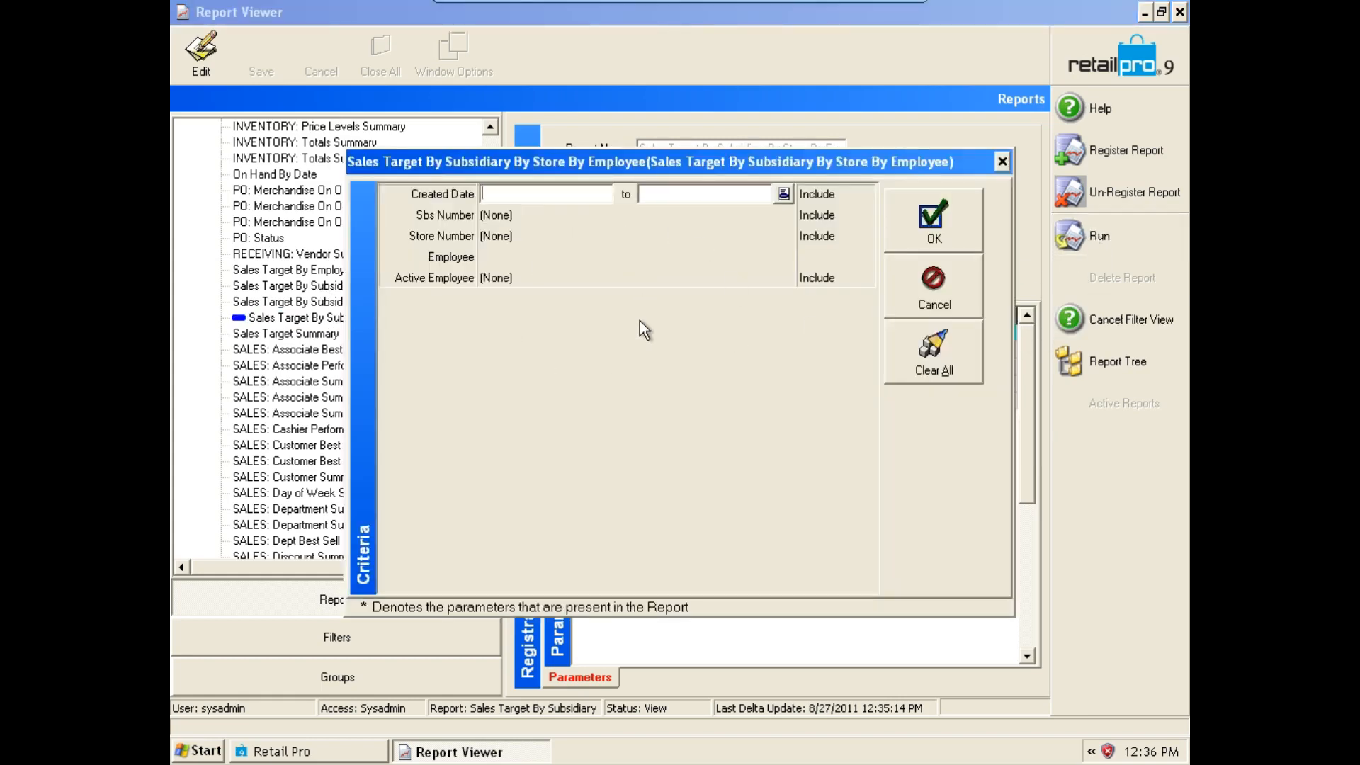
left_click(954, 232)
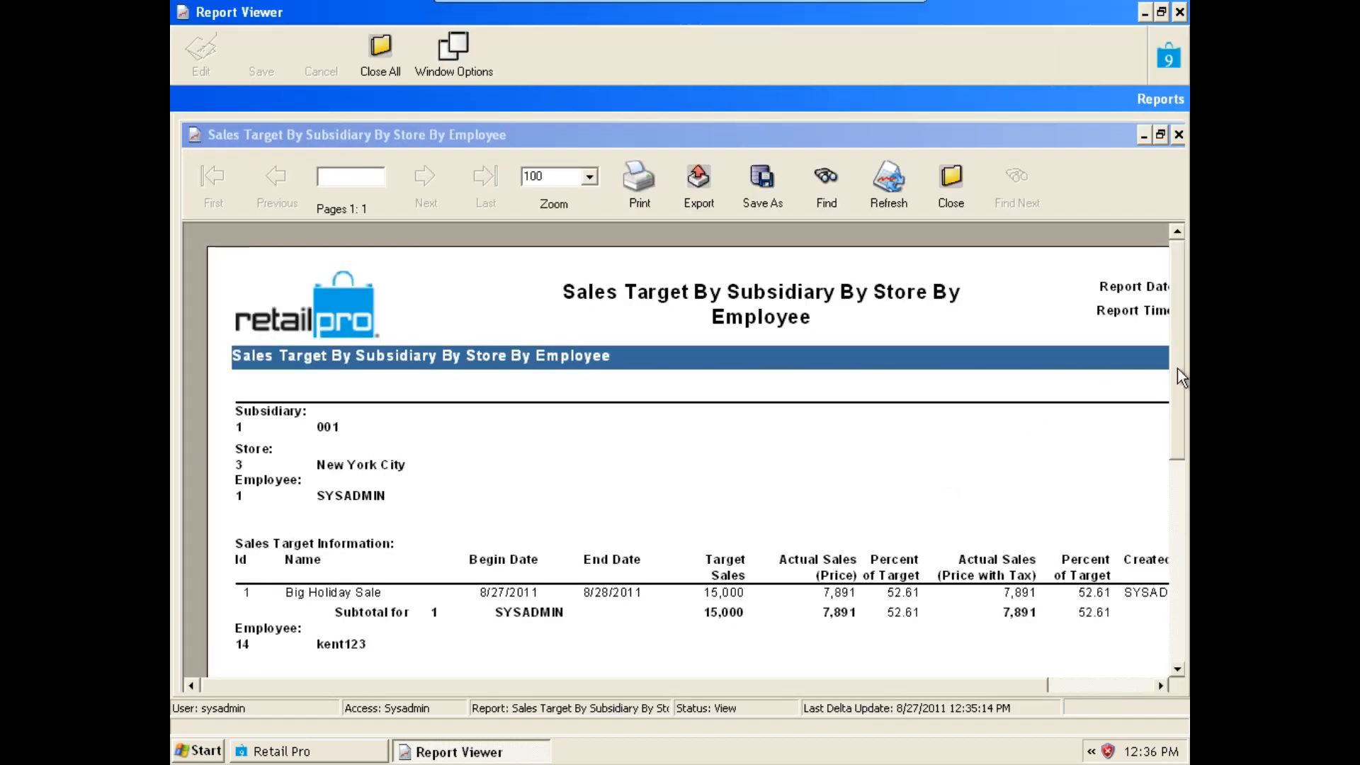
left_click_drag(1177, 368, 1176, 466)
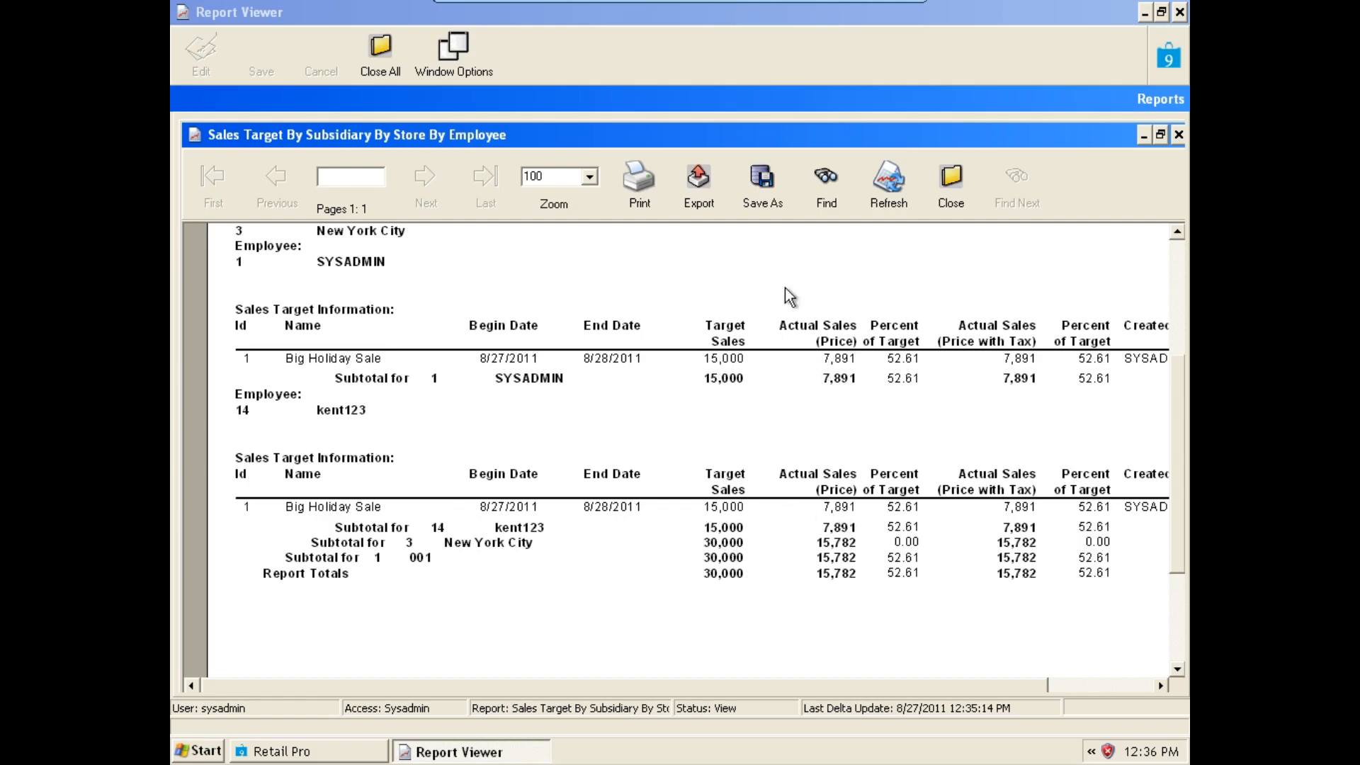
left_click(947, 191)
left_click(644, 419)
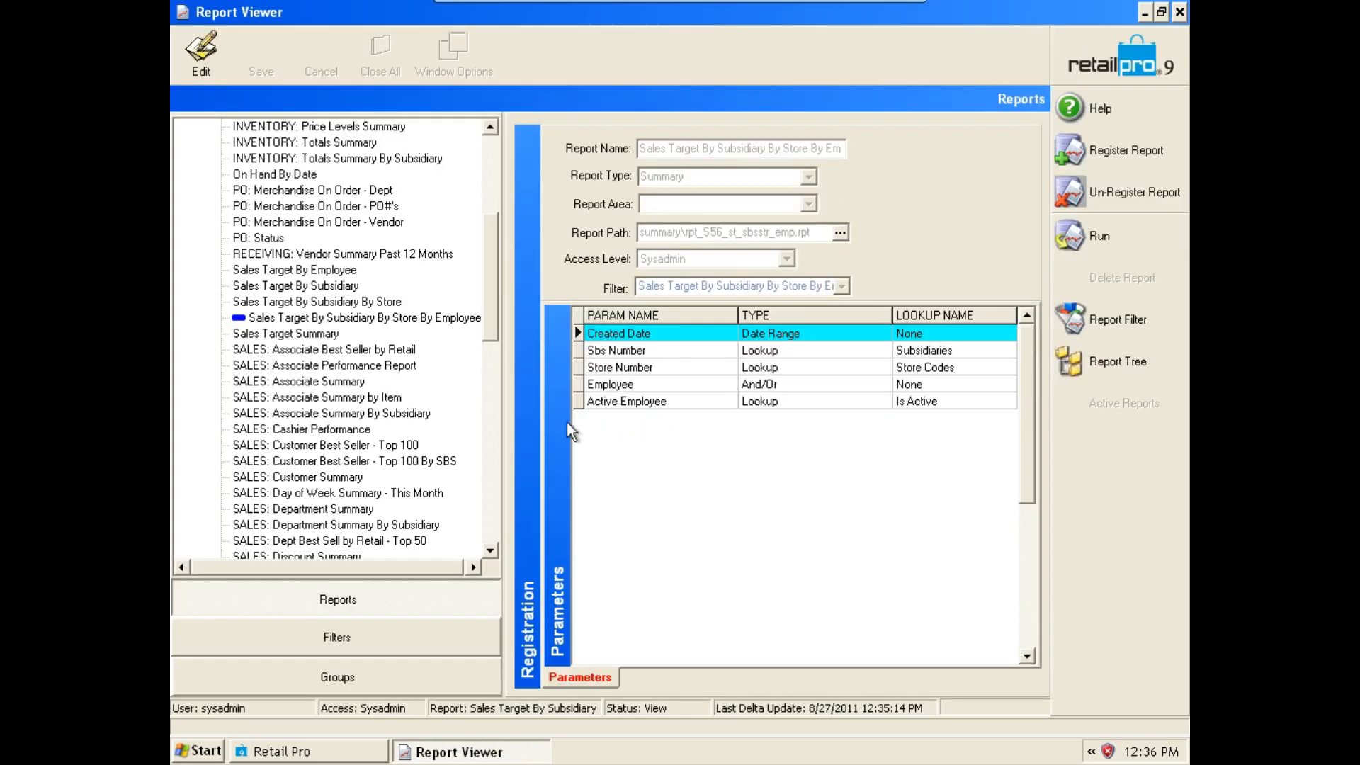
Run the Sales Target By Employee report without filters and examine its chart and employee table.
left_click(342, 274)
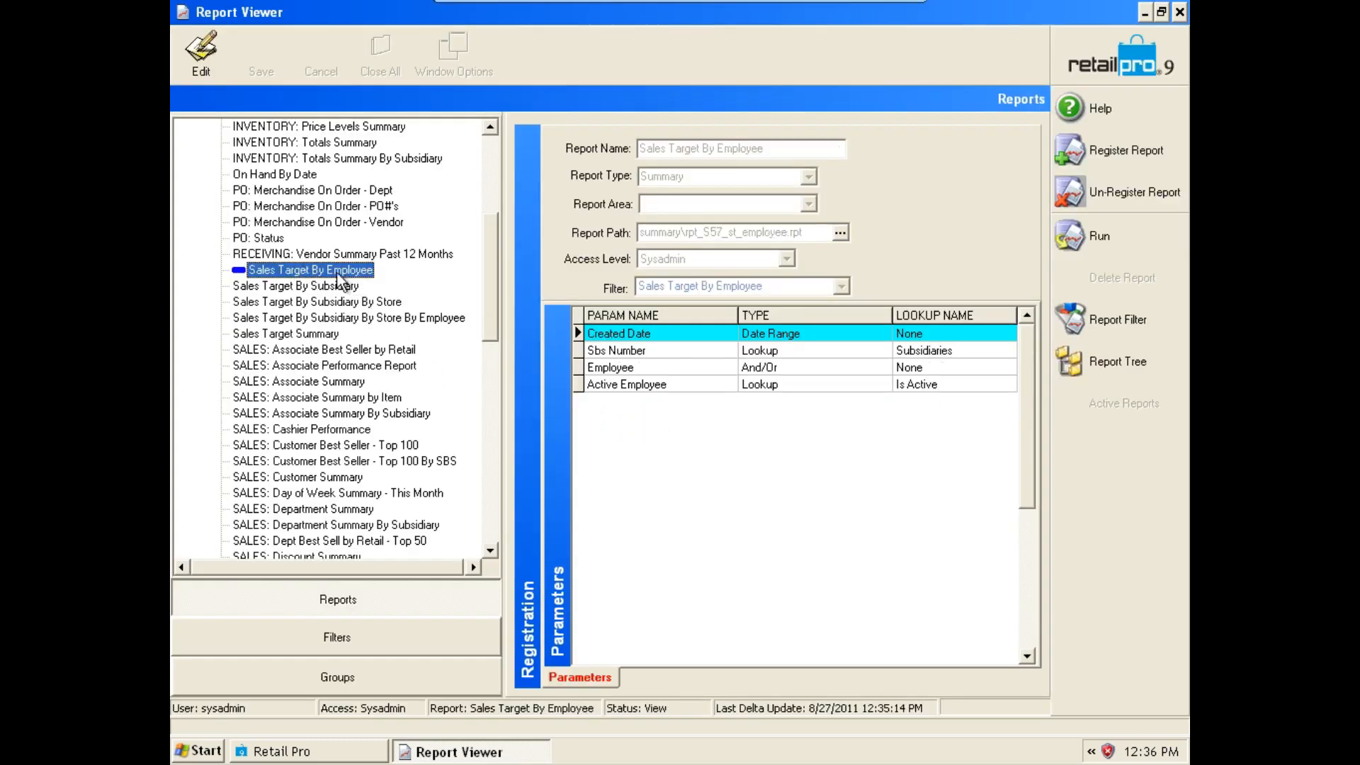
left_click(1075, 247)
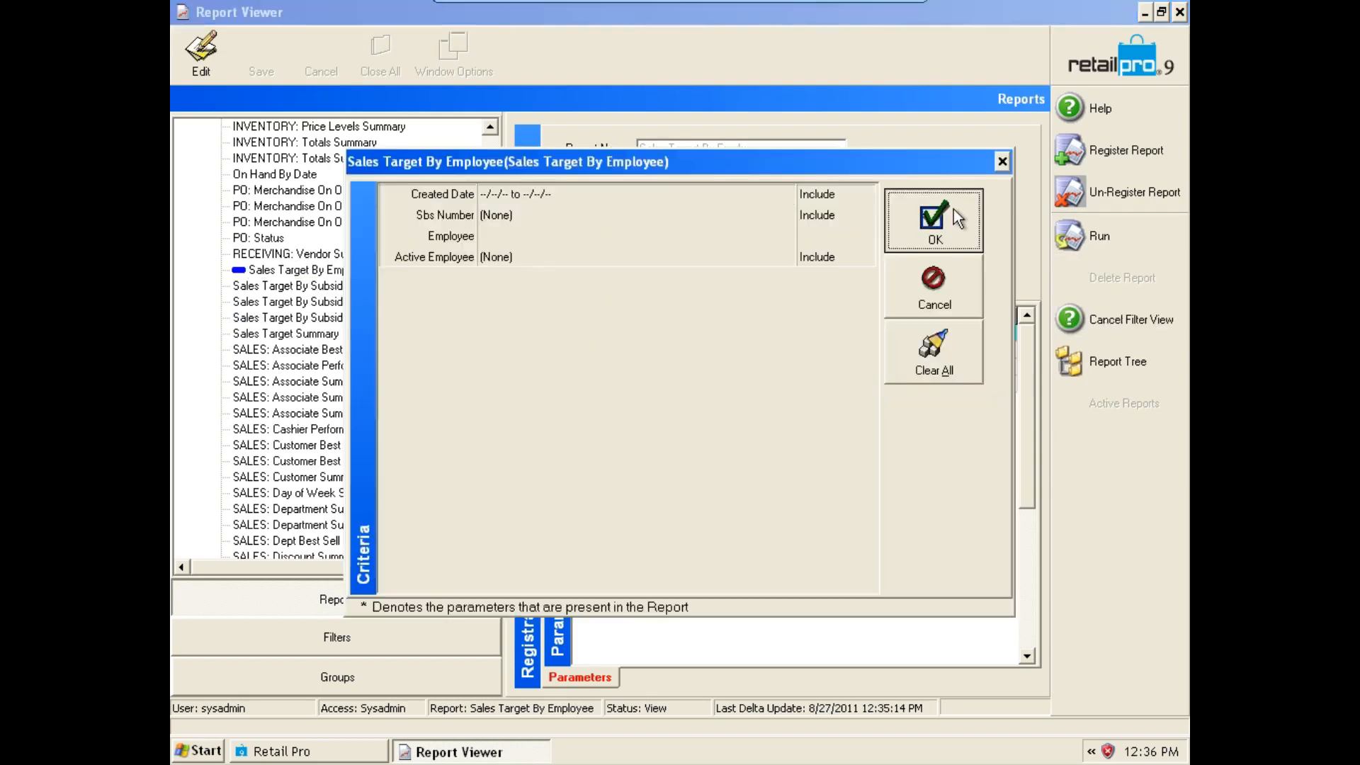
left_click(953, 209)
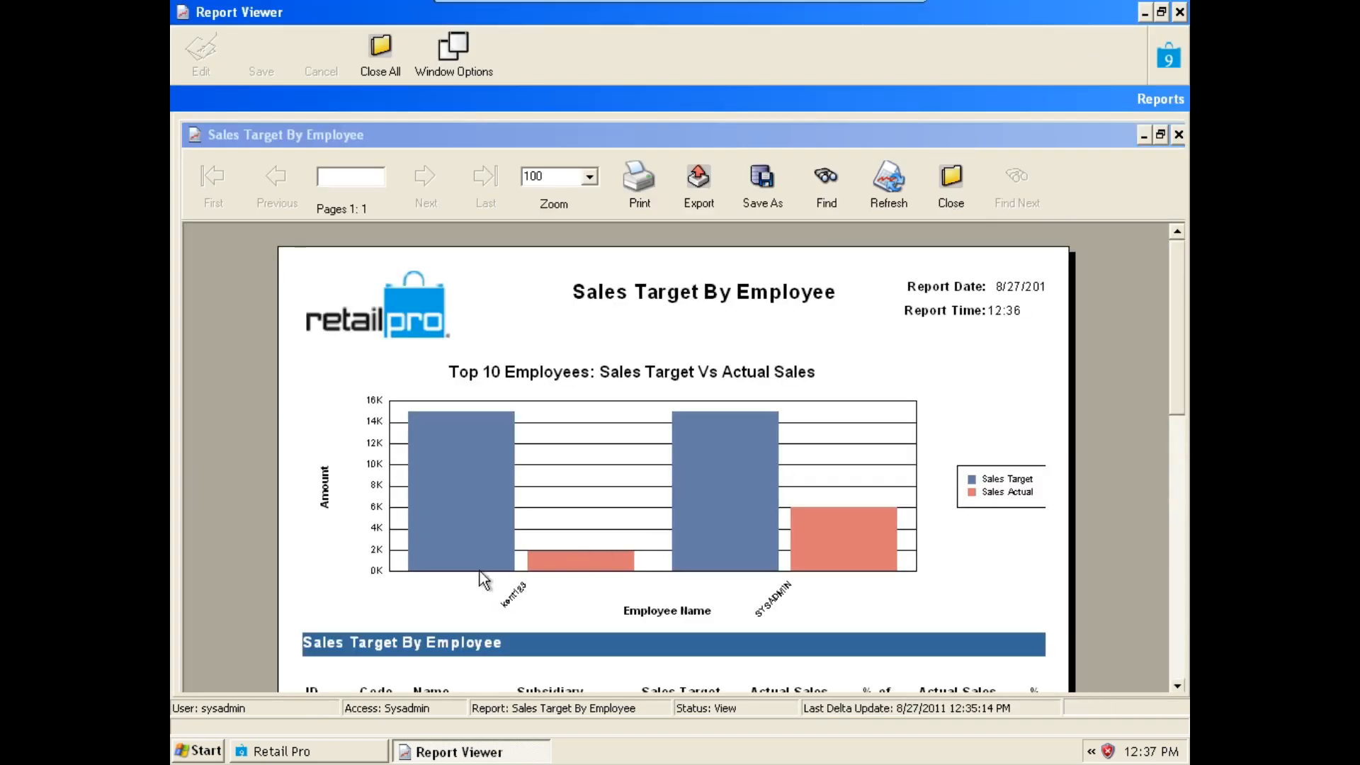
left_click_drag(1175, 329, 1174, 396)
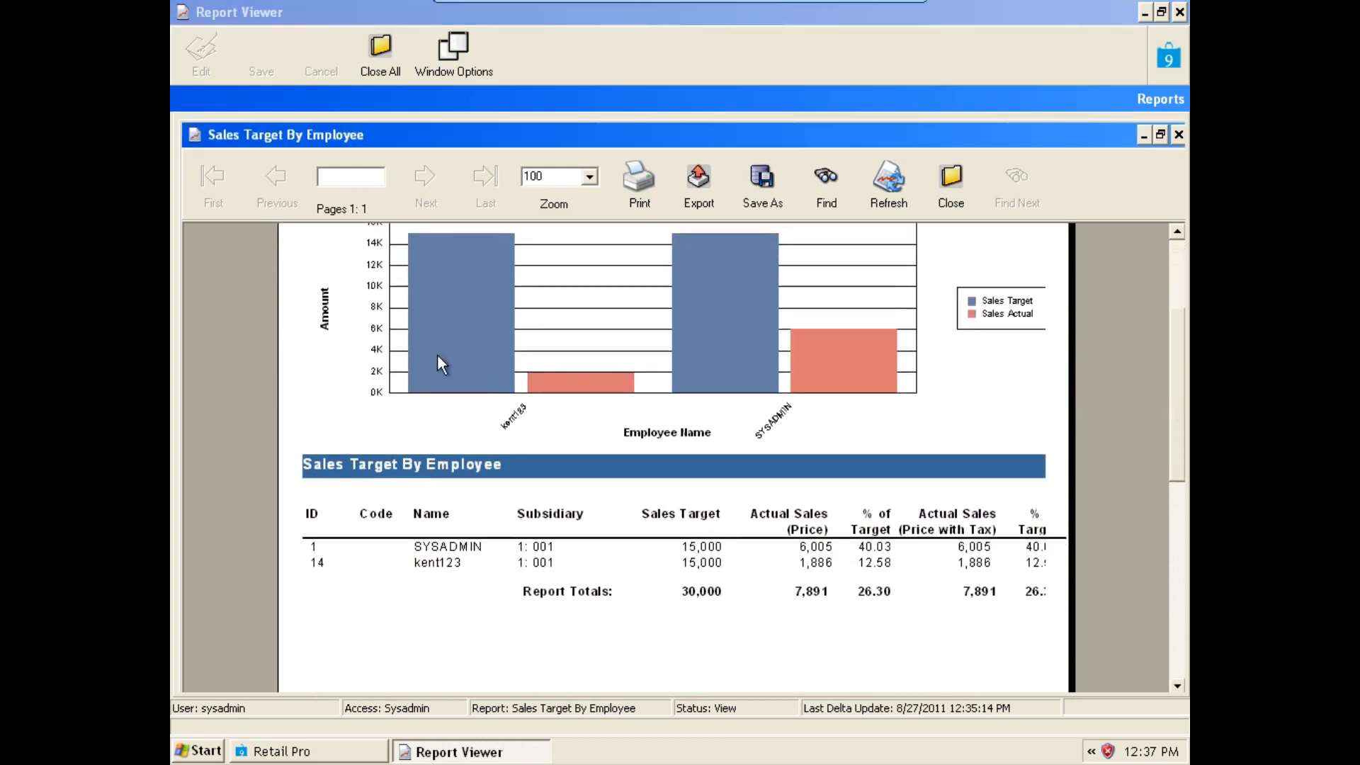